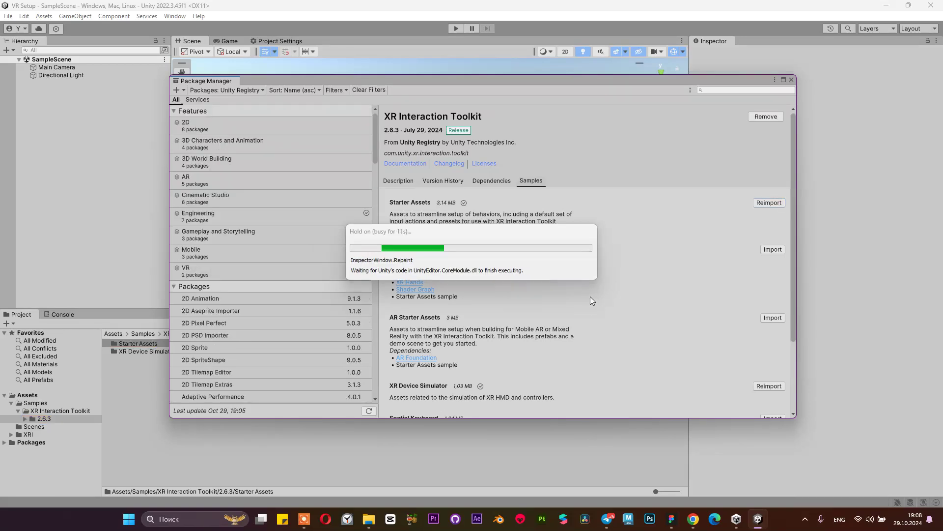
# Step: Review the XR Plugin Management and XR Interaction Toolkit package pages and close the Package Manager
pyautogui.scroll(-1, 317, 367)
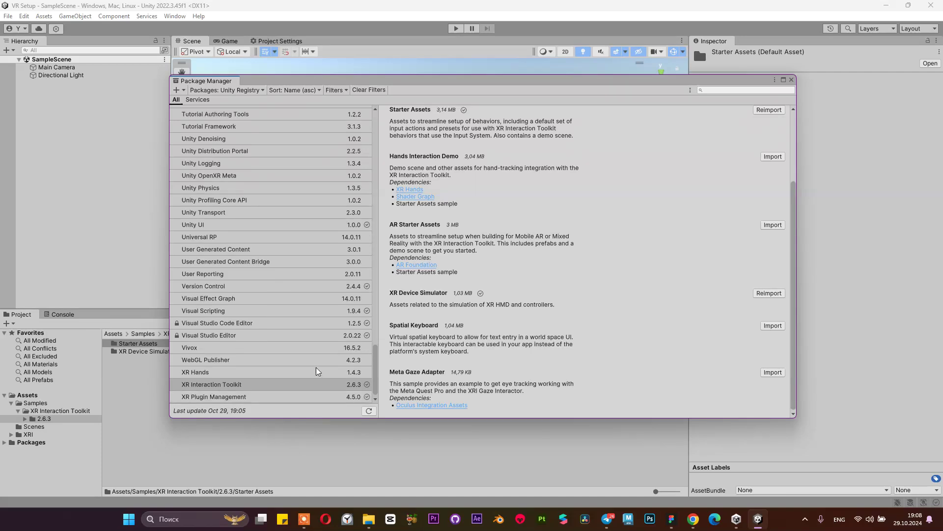
pyautogui.click(295, 396)
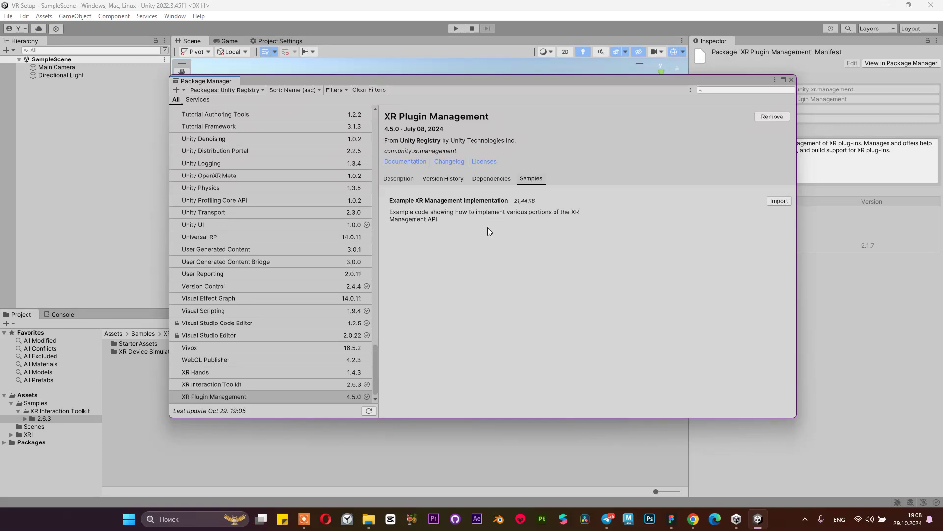
pyautogui.click(243, 383)
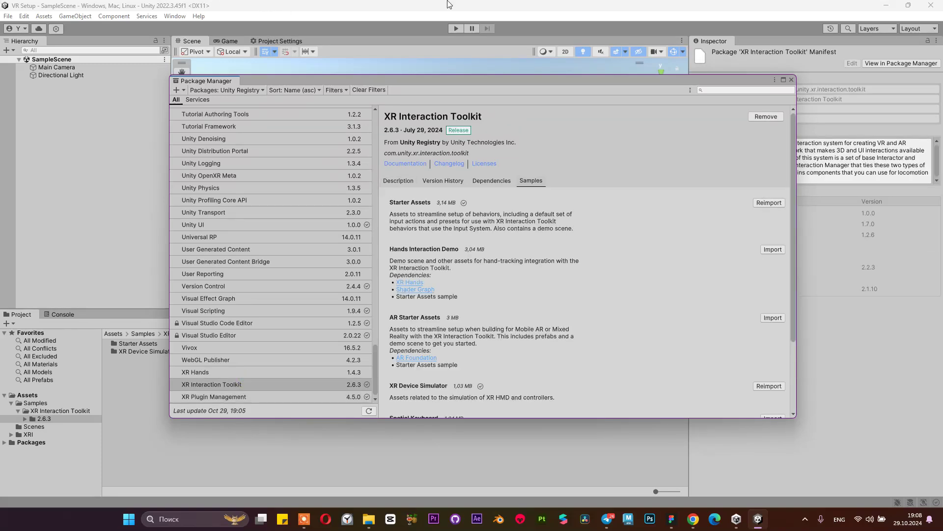
pyautogui.click(790, 80)
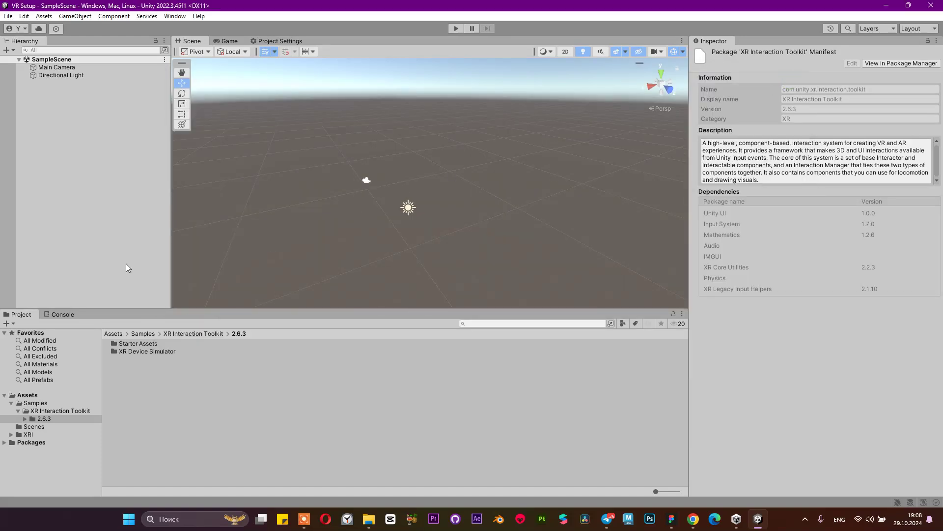
# Step: Add an XR Origin (VR) object to the scene root and keep its default name
pyautogui.click(55, 179)
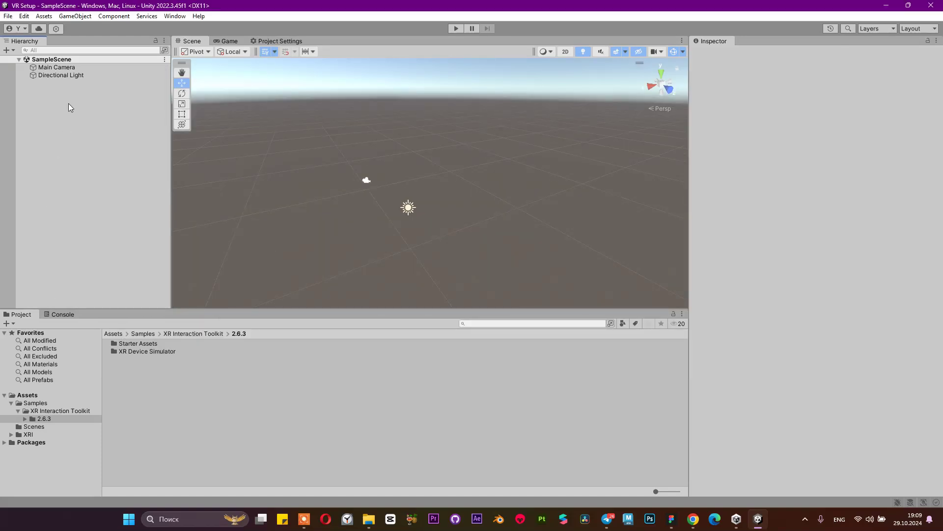
pyautogui.rightClick(92, 122)
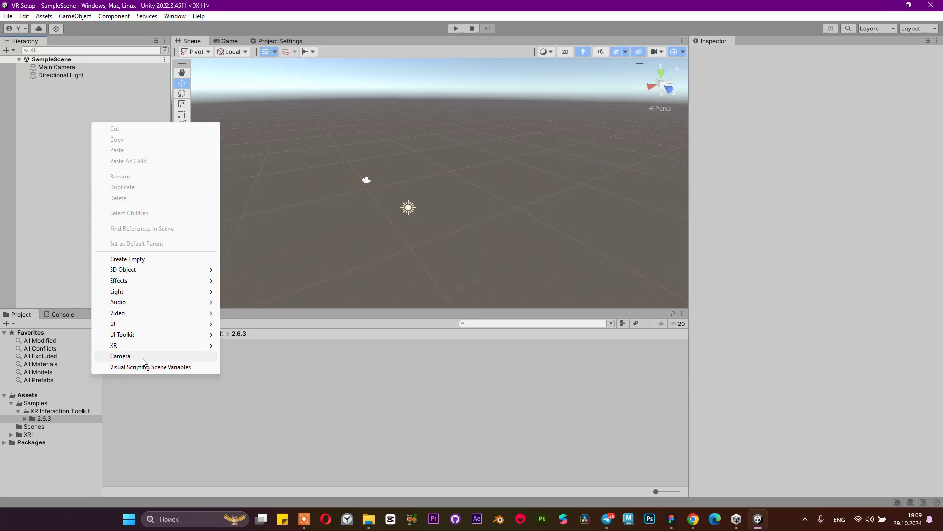
pyautogui.moveTo(150, 350)
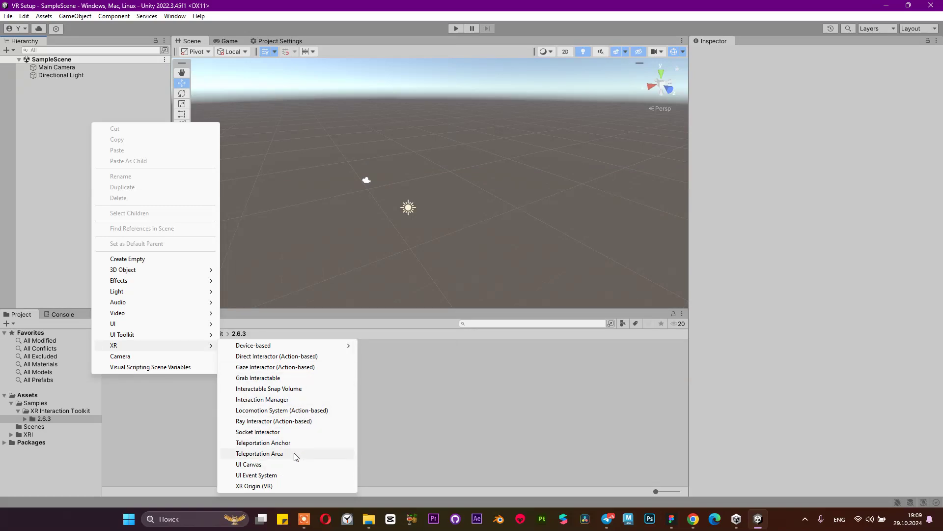
pyautogui.click(254, 486)
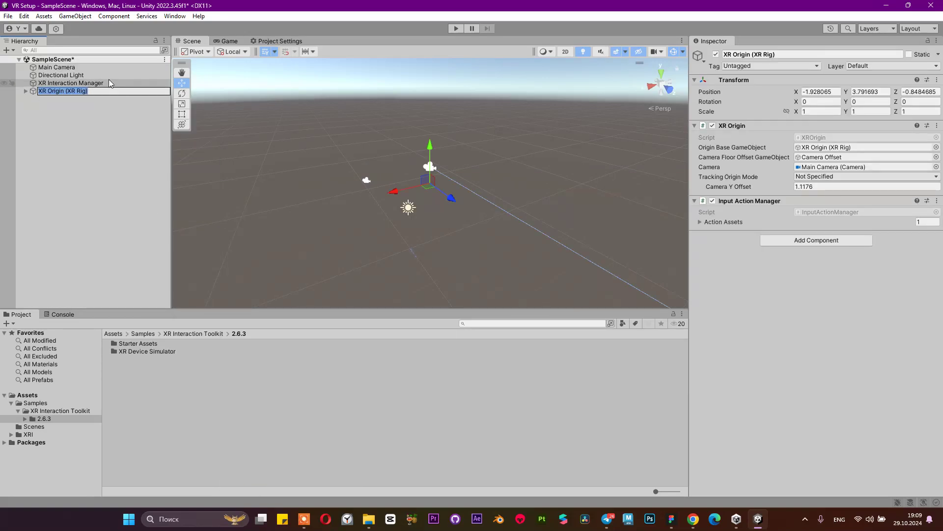
pyautogui.click(107, 83)
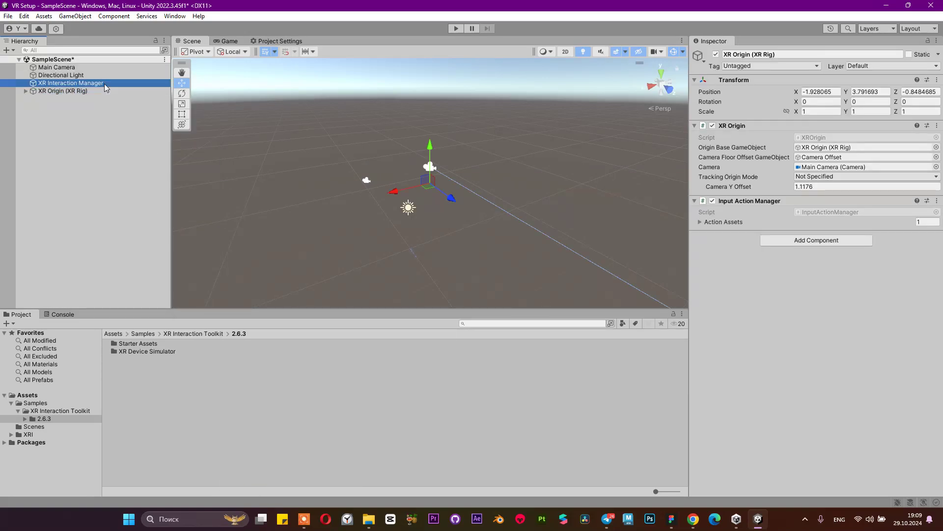
# Step: Expand the XR Origin and its Camera Offset, and examine the Main Camera, Left Controller and Right Controller
pyautogui.click(67, 91)
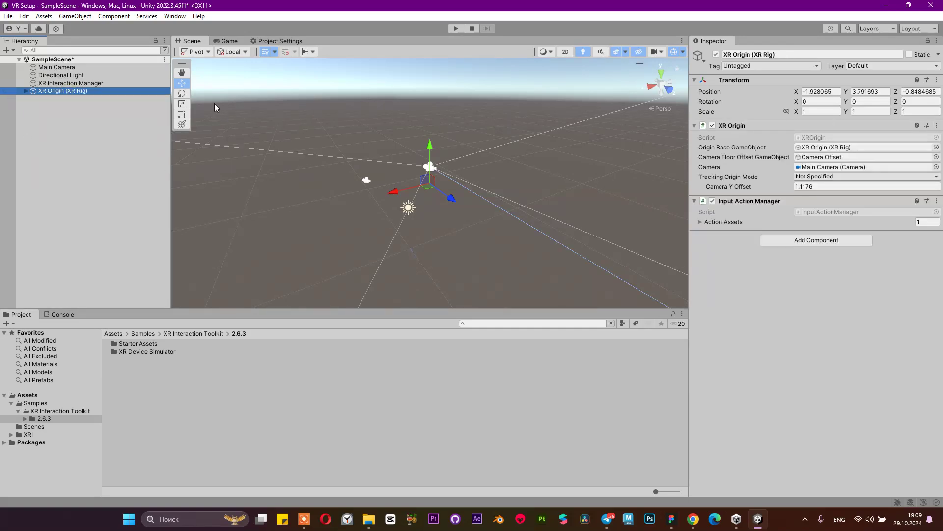
pyautogui.click(25, 92)
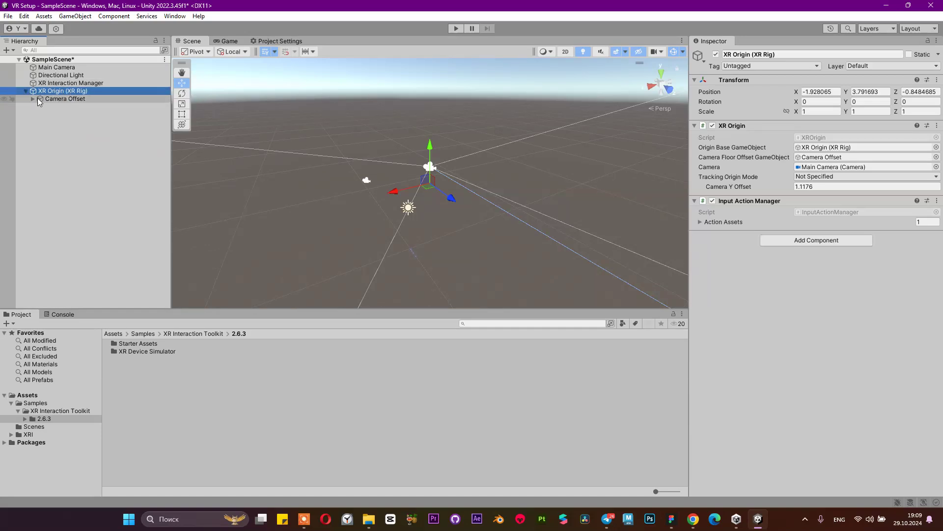
pyautogui.click(39, 101)
pyautogui.click(33, 98)
pyautogui.click(64, 107)
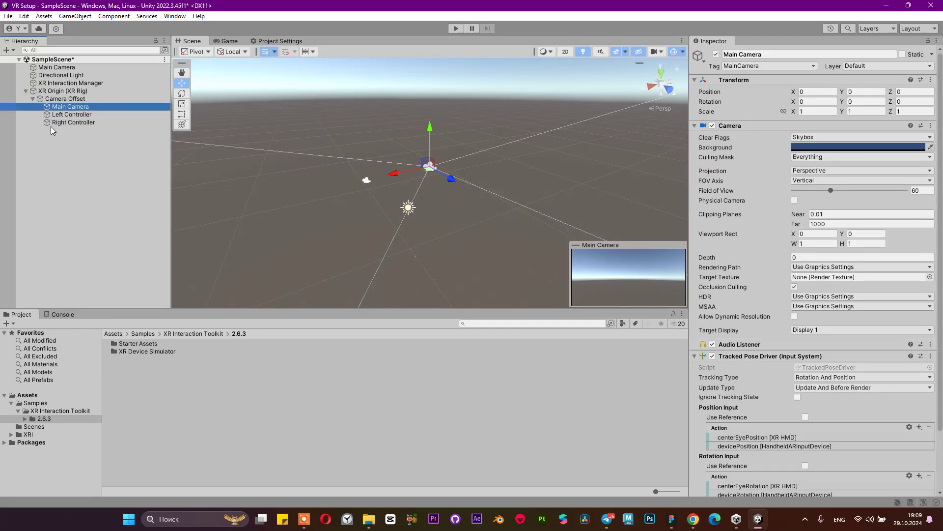
pyautogui.scroll(5, 429, 163)
pyautogui.scroll(5, 432, 161)
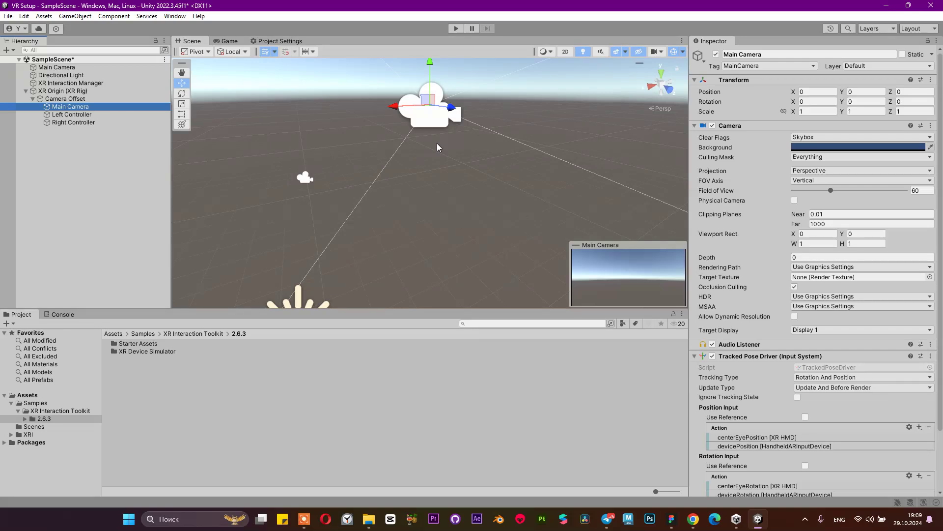
pyautogui.click(123, 116)
pyautogui.click(119, 126)
pyautogui.click(115, 123)
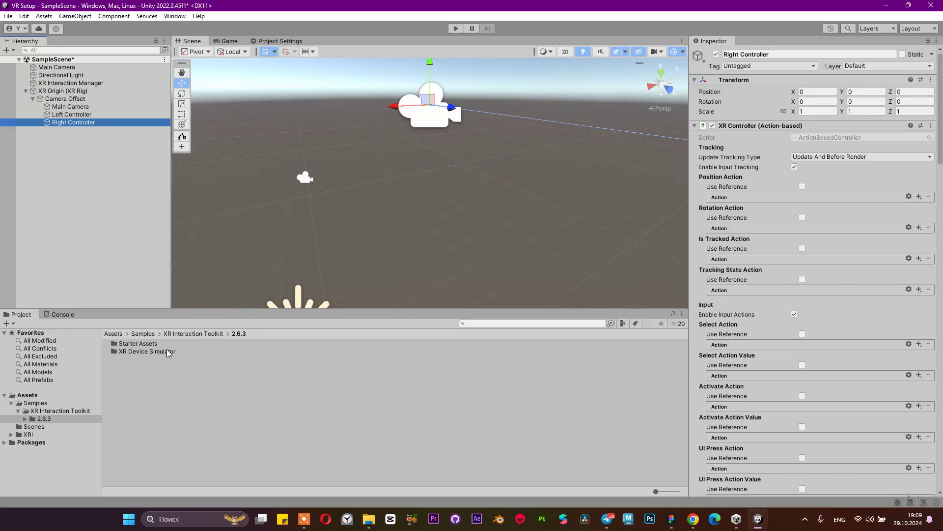
# Step: Look through the contents of the Starter Assets and XR Device Simulator sample folders
pyautogui.doubleClick(143, 343)
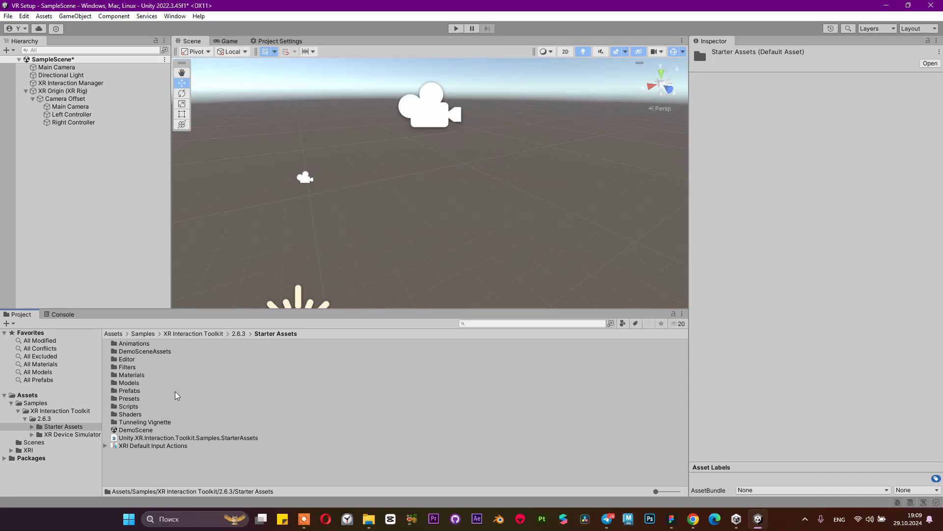
pyautogui.click(238, 334)
pyautogui.doubleClick(205, 350)
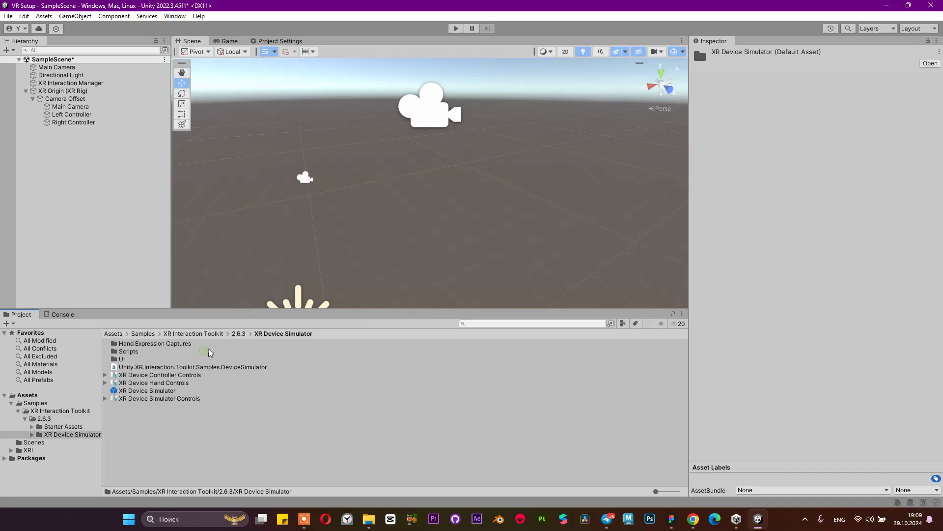
# Step: Return to the Starter Assets folder and examine the actions contained in the XRI Default Input Actions asset
pyautogui.click(238, 334)
pyautogui.doubleClick(202, 344)
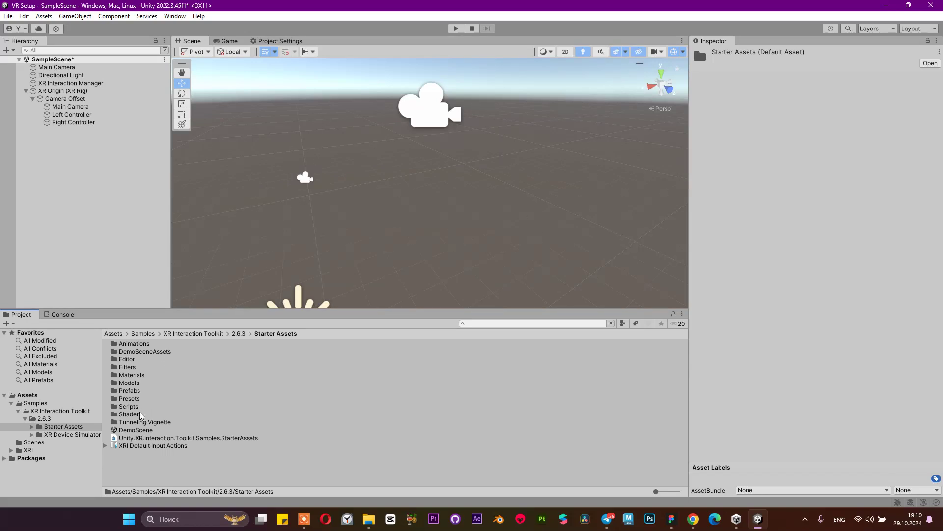
pyautogui.click(150, 445)
pyautogui.click(105, 446)
pyautogui.scroll(-5, 141, 433)
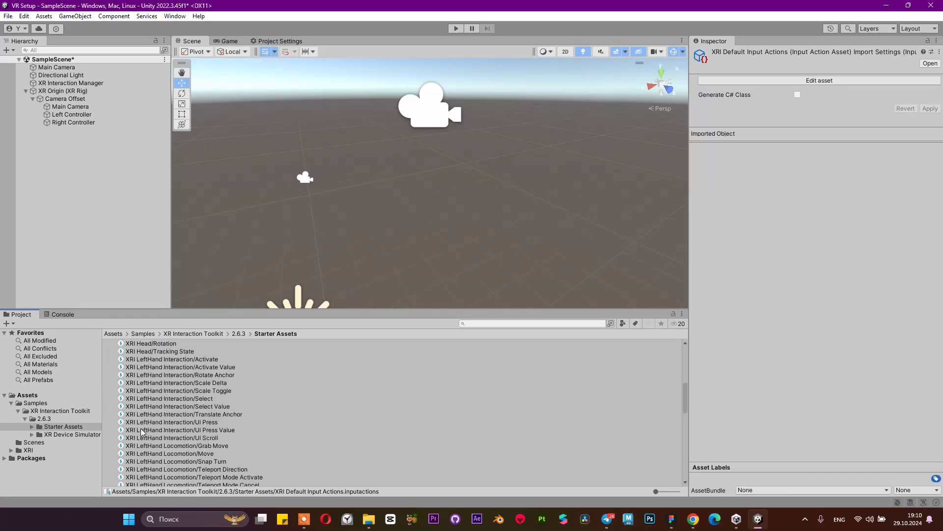
pyautogui.scroll(-8, 142, 430)
pyautogui.scroll(12, 152, 418)
pyautogui.scroll(-9, 152, 421)
pyautogui.scroll(-12, 167, 418)
pyautogui.scroll(-3, 181, 416)
pyautogui.scroll(20, 186, 410)
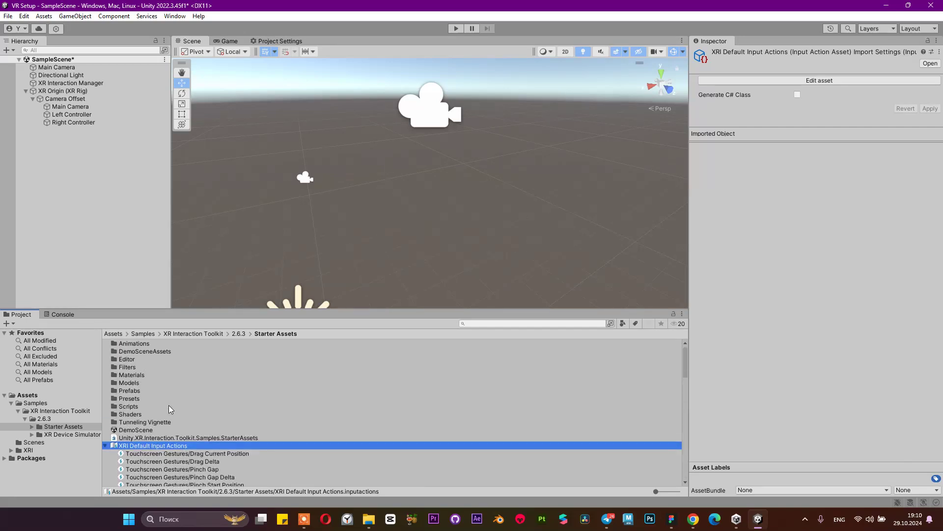
pyautogui.click(79, 114)
pyautogui.click(921, 125)
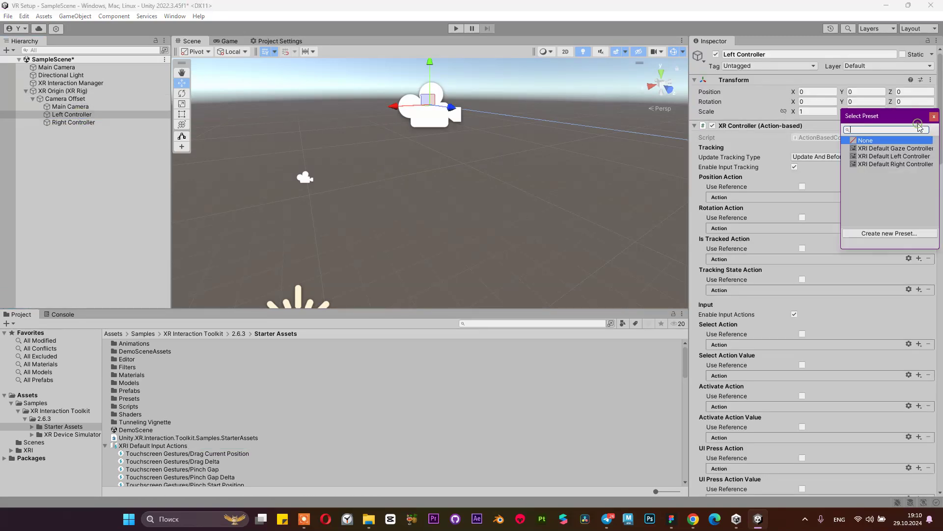
pyautogui.moveTo(840, 168); pyautogui.dragTo(787, 168)
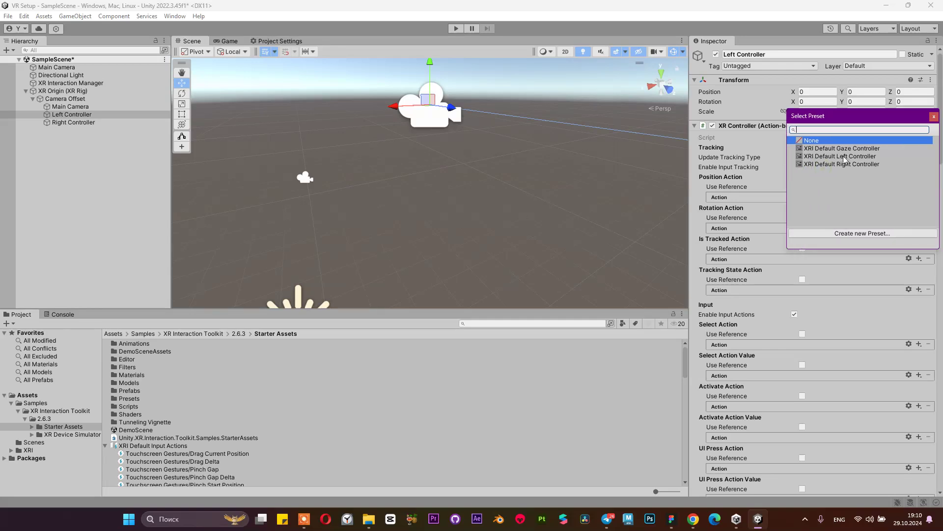
pyautogui.scroll(-10, 734, 364)
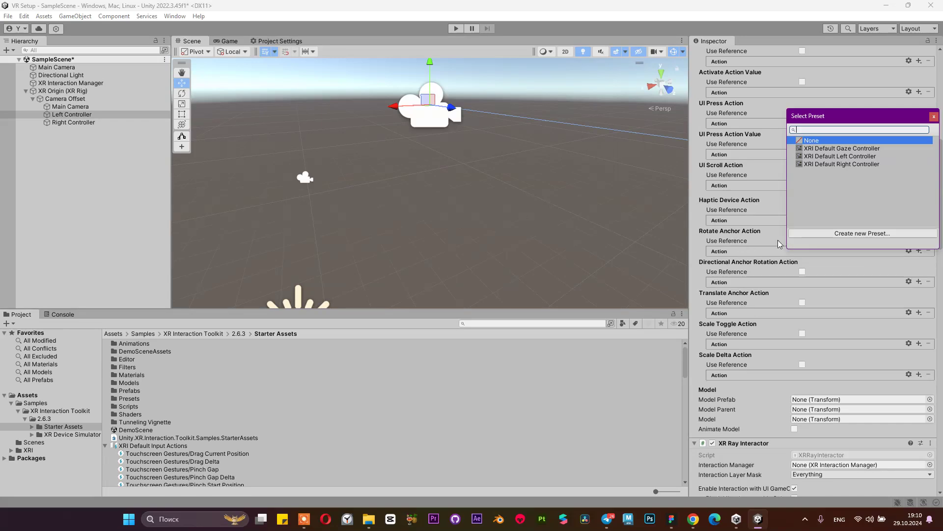
pyautogui.scroll(10, 782, 243)
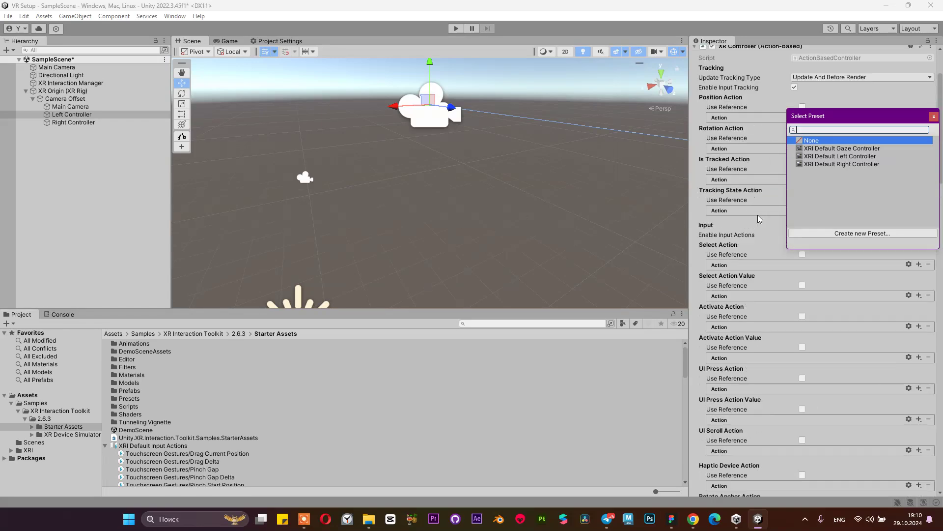
pyautogui.click(934, 117)
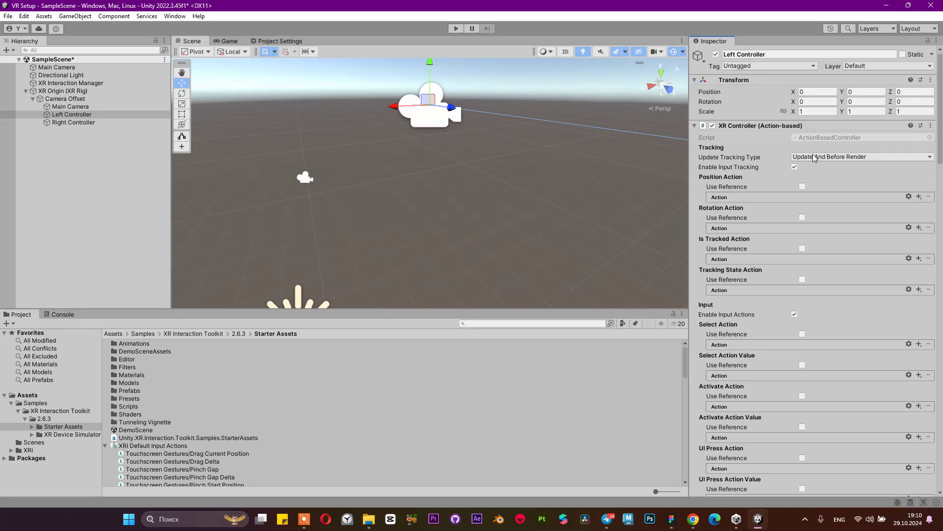
# Step: Apply the XRI Default Left Controller preset to the Left Controller's XR Controller (Action-based) component
pyautogui.click(112, 115)
pyautogui.click(112, 122)
pyautogui.click(113, 116)
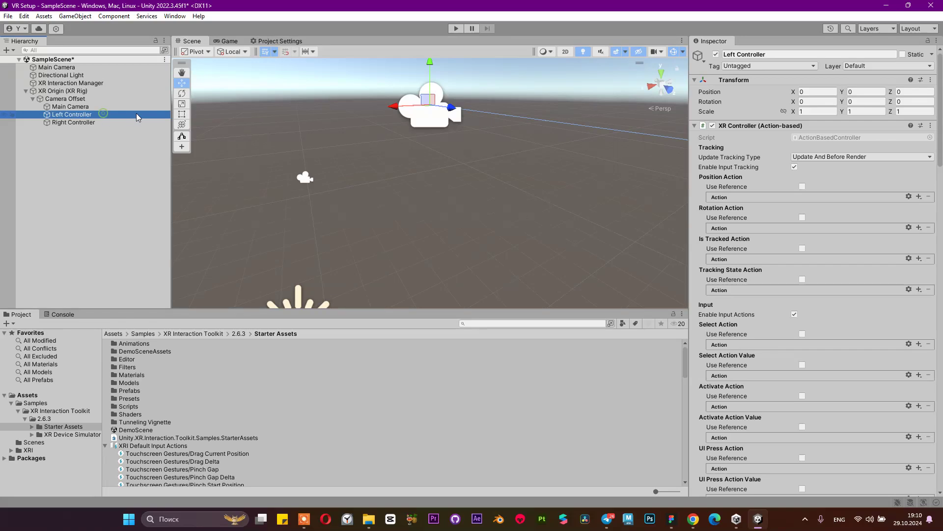
pyautogui.click(920, 125)
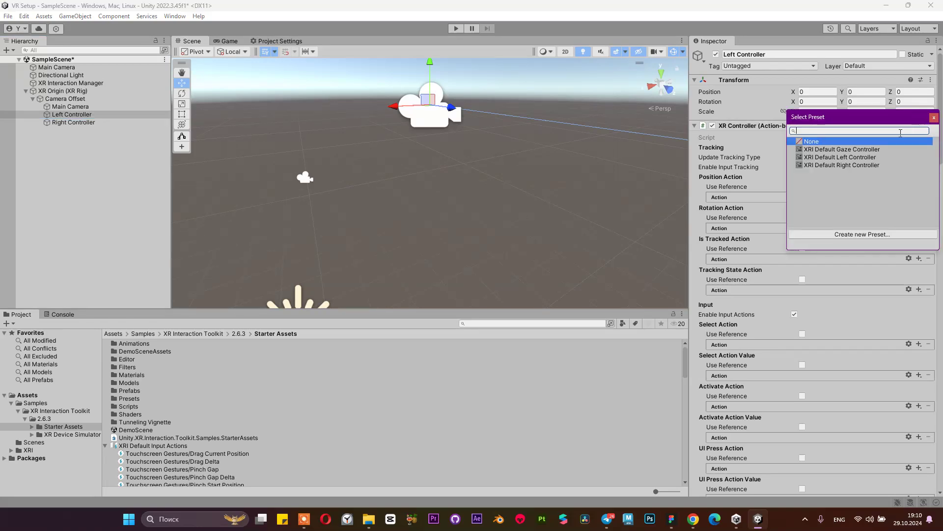
pyautogui.doubleClick(861, 159)
# Step: Apply the XRI Default Right Controller preset to the Right Controller's XR Controller (Action-based) component
pyautogui.click(68, 122)
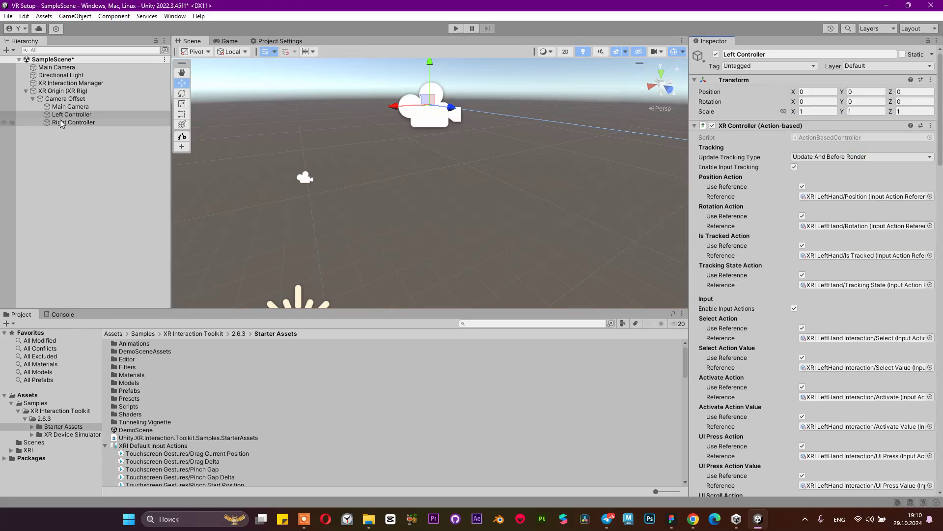
pyautogui.click(921, 126)
pyautogui.doubleClick(862, 167)
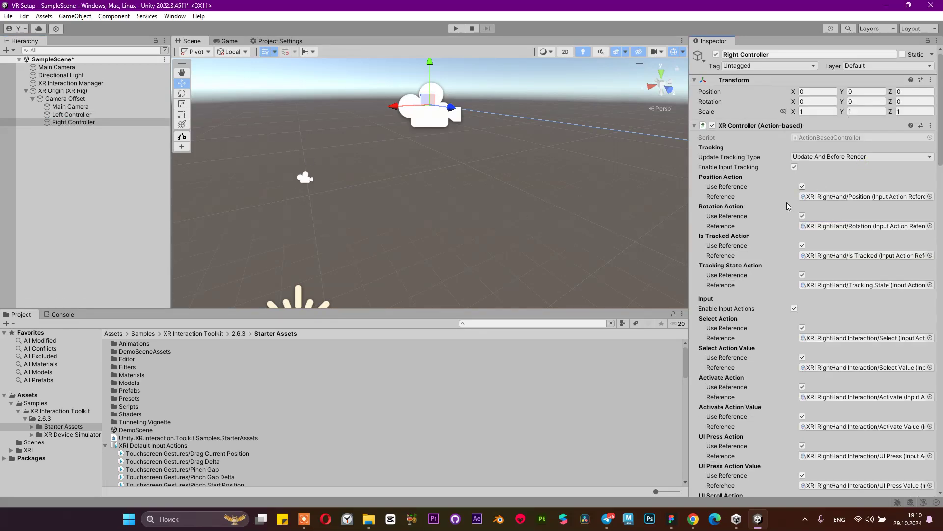
# Step: Examine the Right Controller's input action references and locate the Rotation Action reference among the project assets
pyautogui.scroll(-3, 788, 206)
pyautogui.click(864, 173)
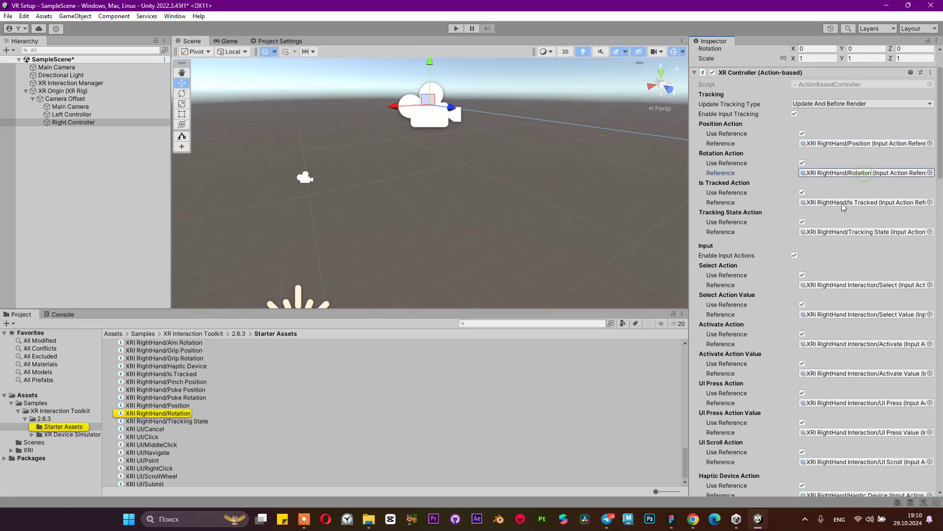
pyautogui.scroll(-6, 828, 276)
pyautogui.scroll(-20, 828, 276)
pyautogui.scroll(20, 834, 296)
pyautogui.scroll(16, 834, 296)
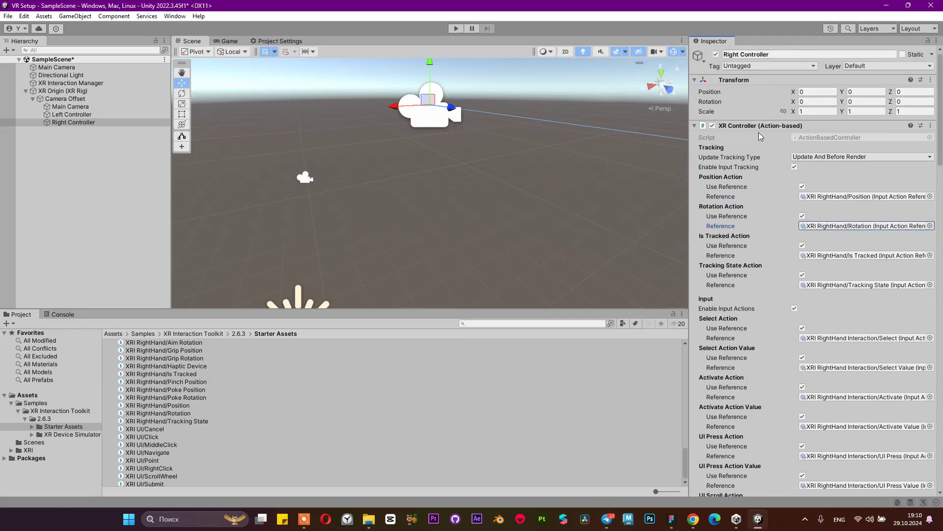
# Step: Collapse the Right Controller's XR and Line Renderer components to review the component list, and re-expand XR Controller (Action-based)
pyautogui.click(693, 126)
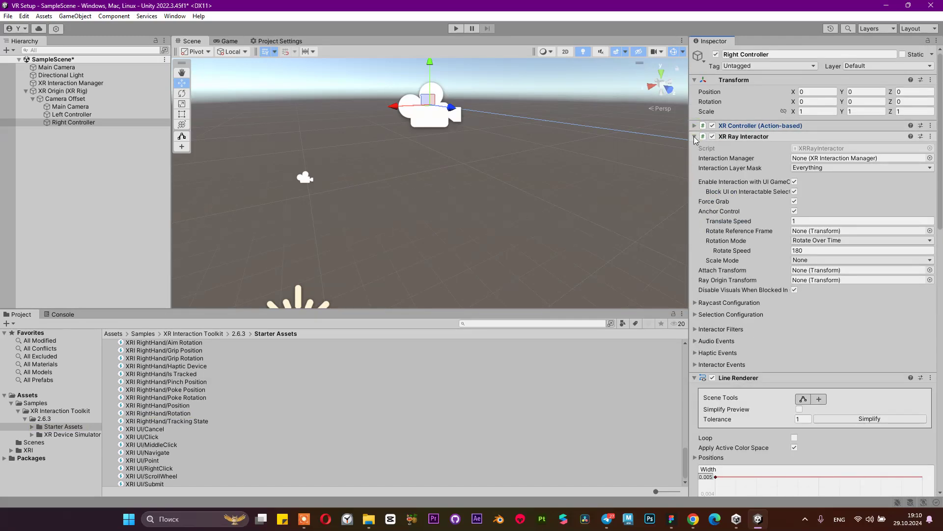
pyautogui.click(694, 137)
pyautogui.click(695, 148)
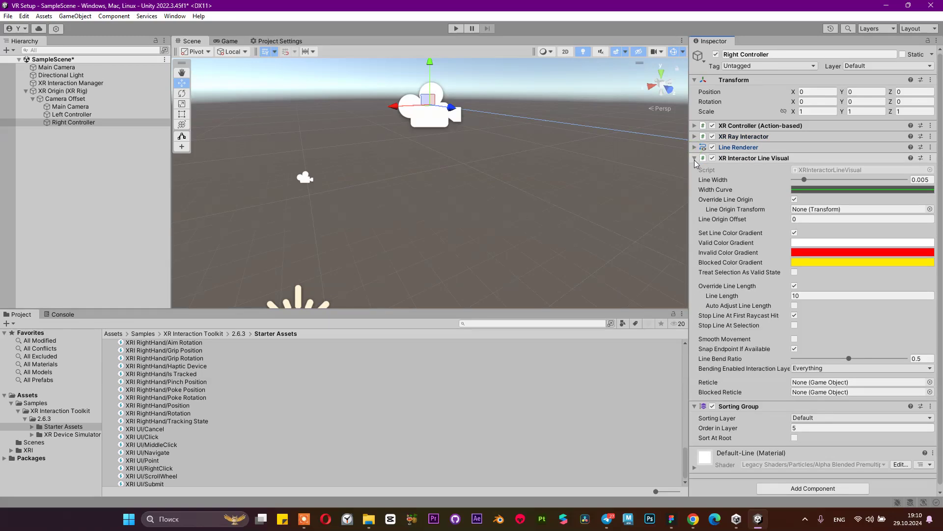
pyautogui.click(696, 160)
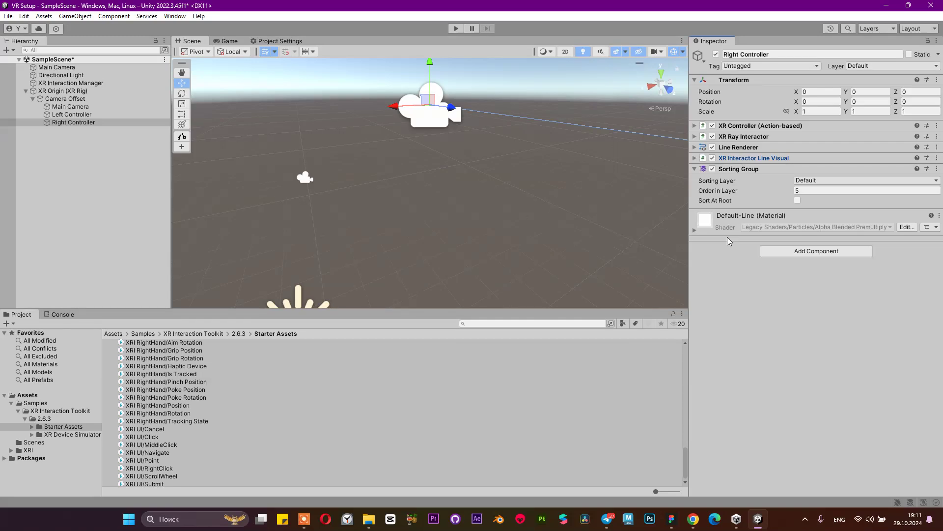
pyautogui.click(694, 125)
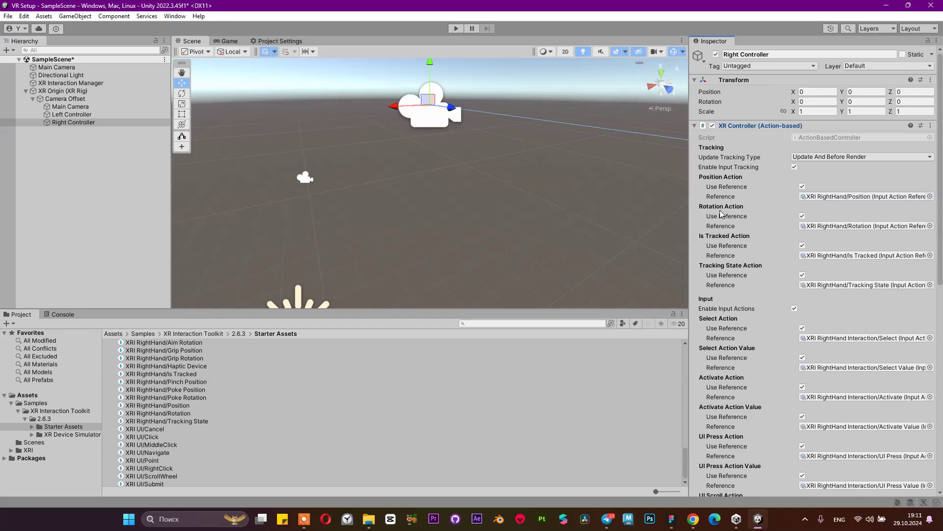
pyautogui.scroll(-1, 724, 254)
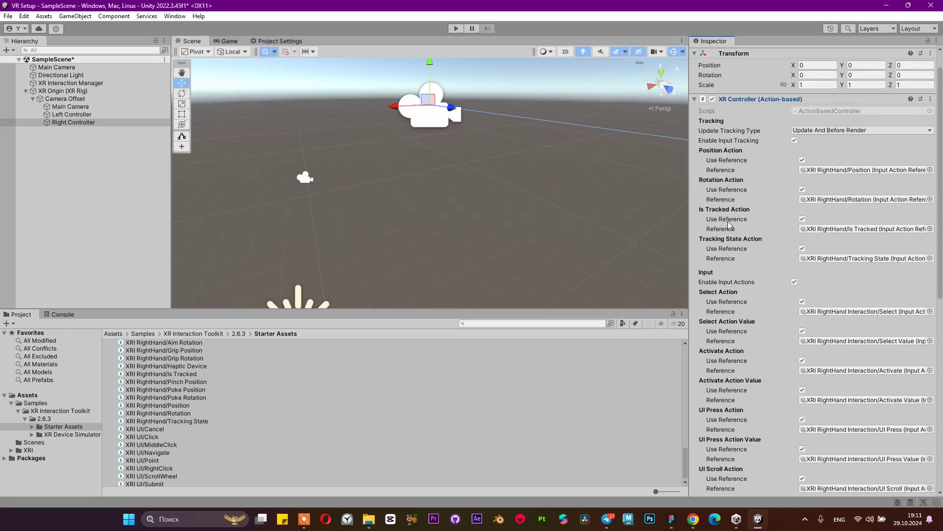
# Step: Examine the Right Controller's XR Controller (Action-based) settings, from the tracking and input action references to the Model fields
pyautogui.scroll(-2, 729, 241)
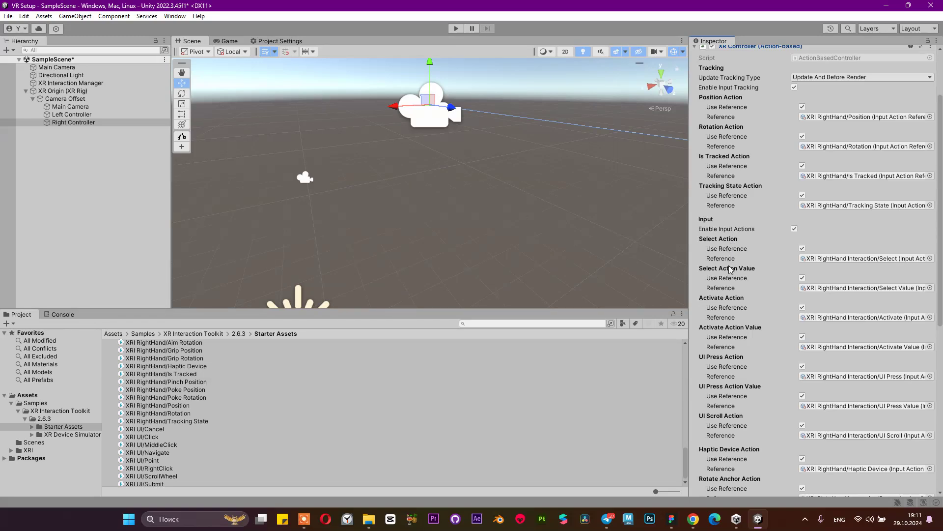
pyautogui.scroll(-1, 732, 269)
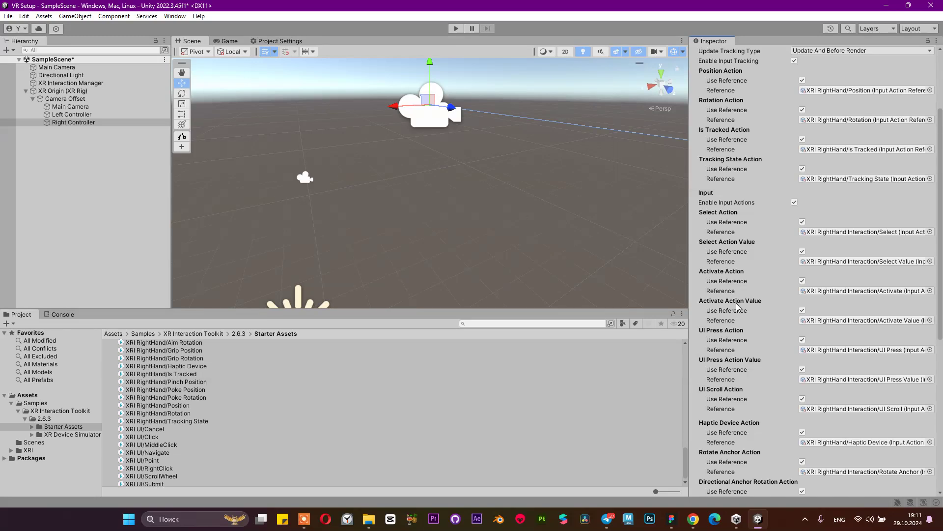
pyautogui.scroll(-3, 736, 324)
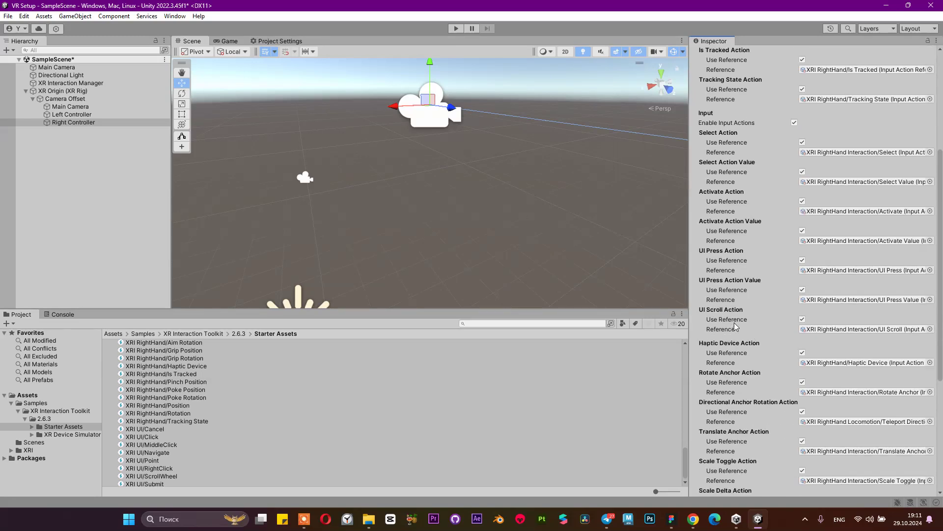
pyautogui.scroll(-3, 735, 327)
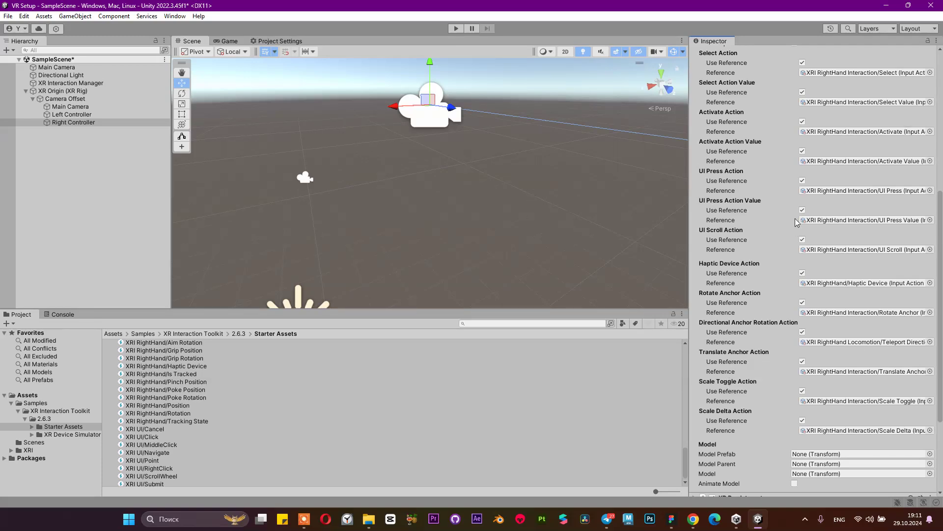
pyautogui.scroll(-1, 838, 177)
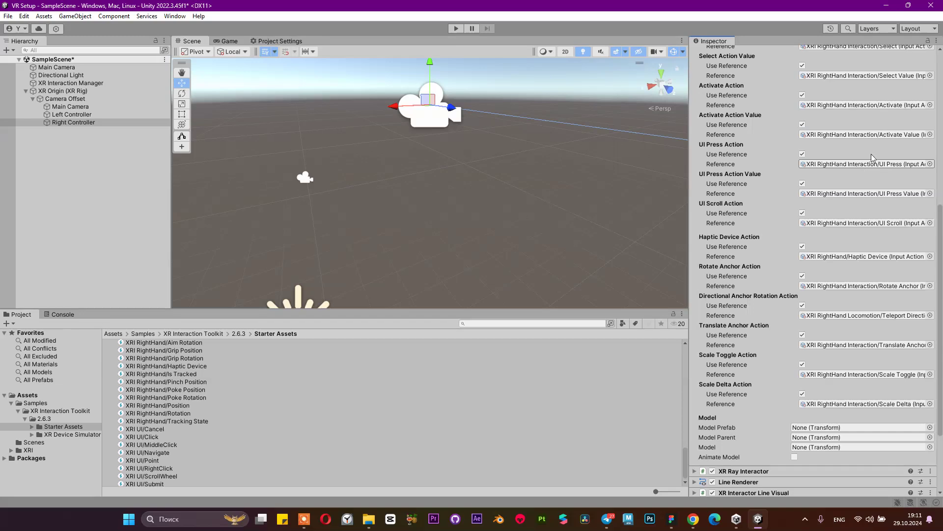
pyautogui.scroll(-1, 835, 207)
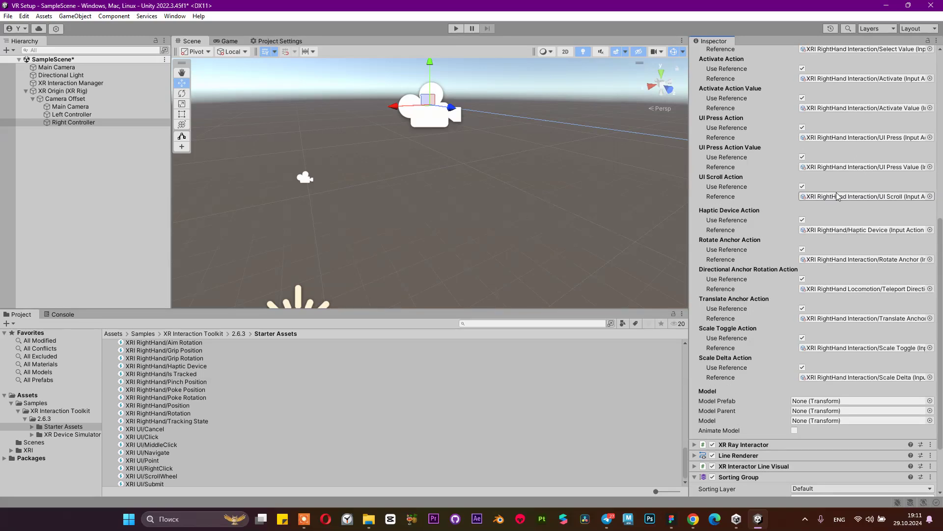
# Step: Inspect the Tracked Pose Driver on the XR Origin's Main Camera and consult the 3 DoF / 6 DoF slide in Figma
pyautogui.click(84, 114)
pyautogui.click(92, 106)
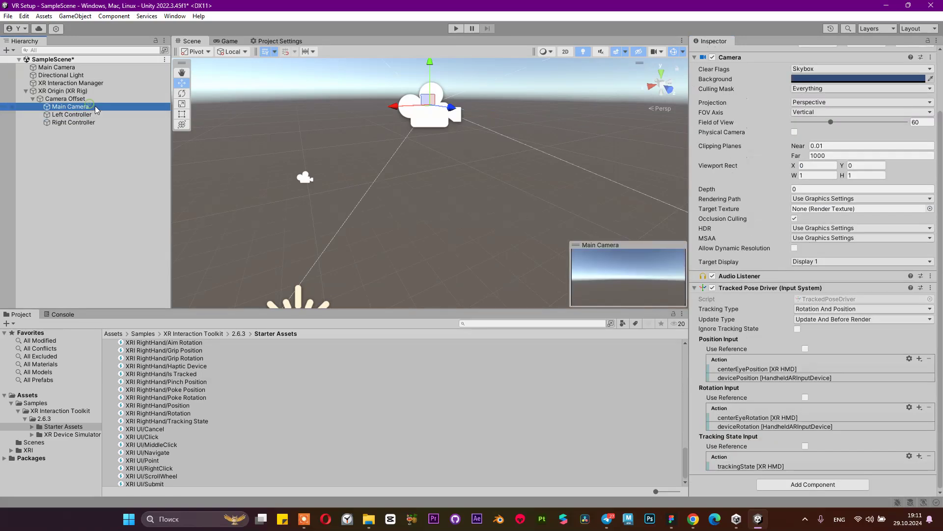
pyautogui.scroll(3, 941, 263)
pyautogui.scroll(-3, 774, 341)
pyautogui.click(672, 519)
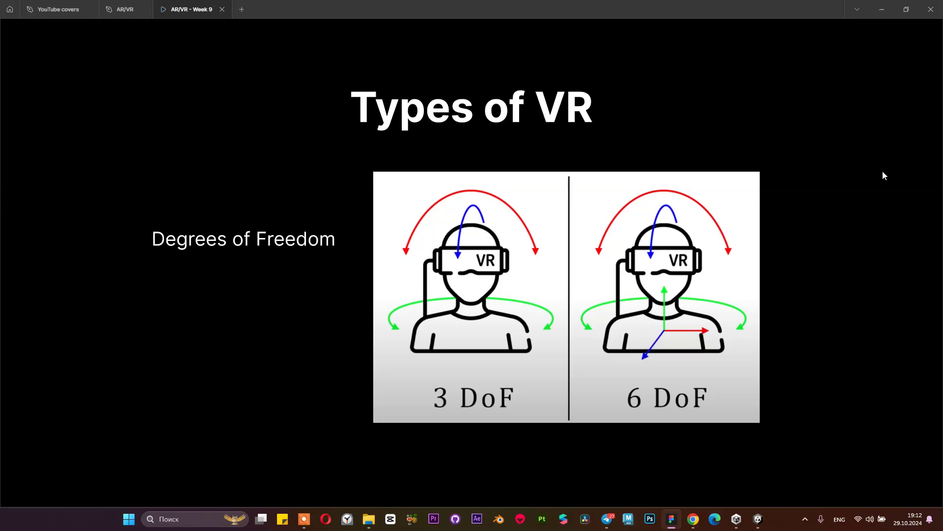
pyautogui.click(758, 519)
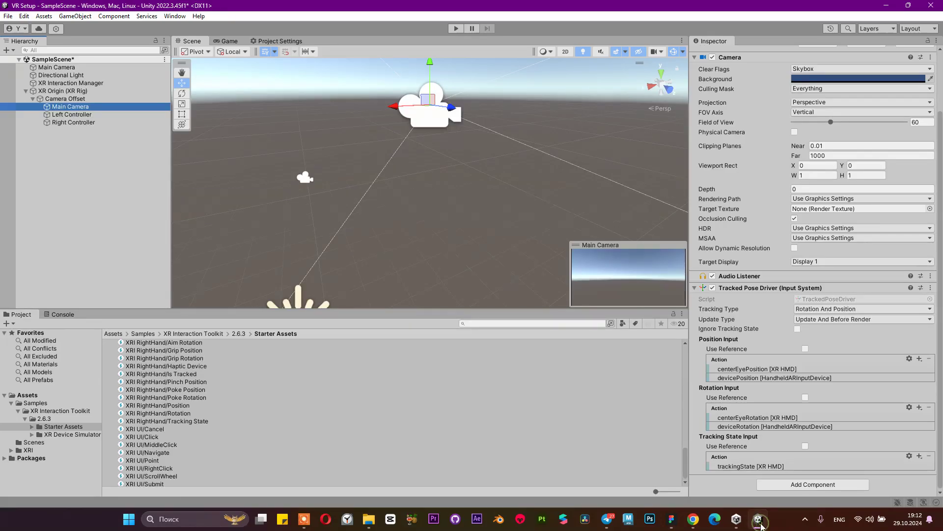
pyautogui.scroll(-5, 490, 111)
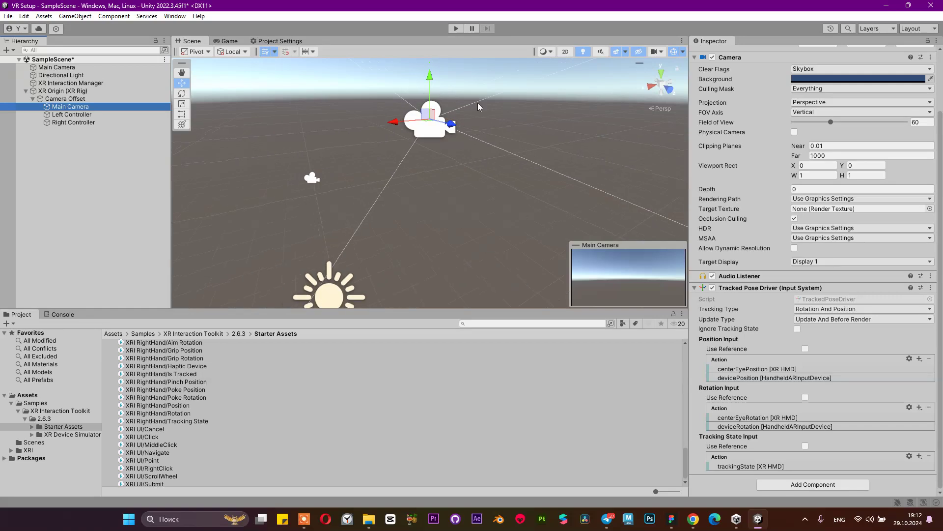
pyautogui.keyDown('alt'); pyautogui.moveTo(449, 119); pyautogui.dragTo(229, 131); pyautogui.keyUp('alt')
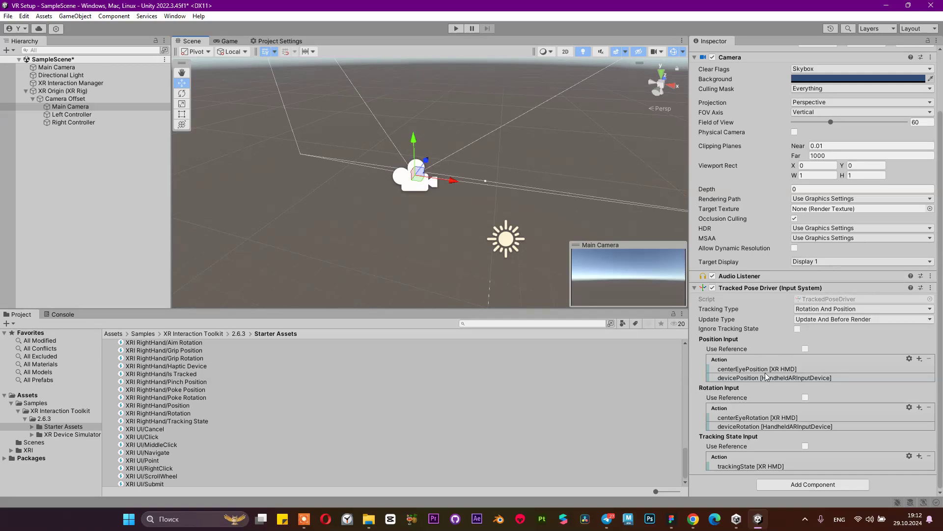
pyautogui.click(134, 176)
pyautogui.keyDown('alt'); pyautogui.moveTo(343, 147); pyautogui.dragTo(474, 135); pyautogui.keyUp('alt')
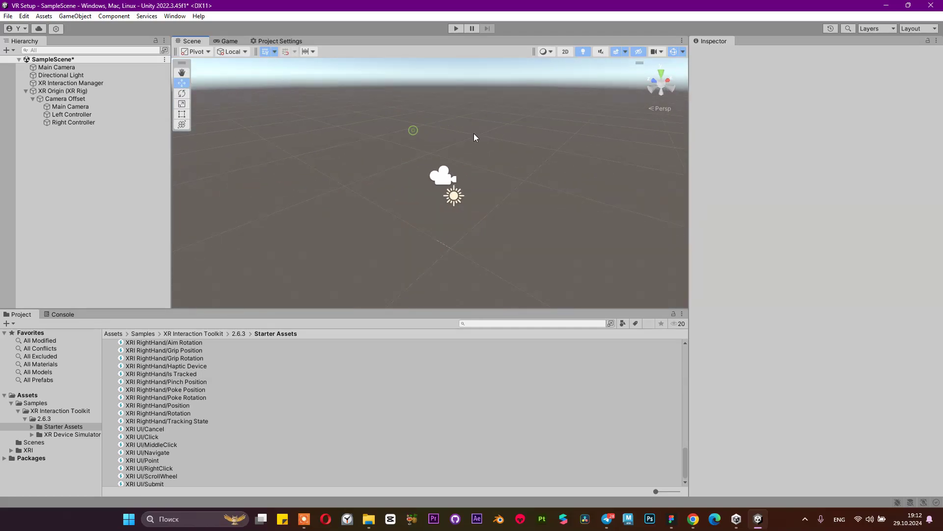
pyautogui.click(104, 90)
pyautogui.click(108, 83)
pyautogui.click(89, 170)
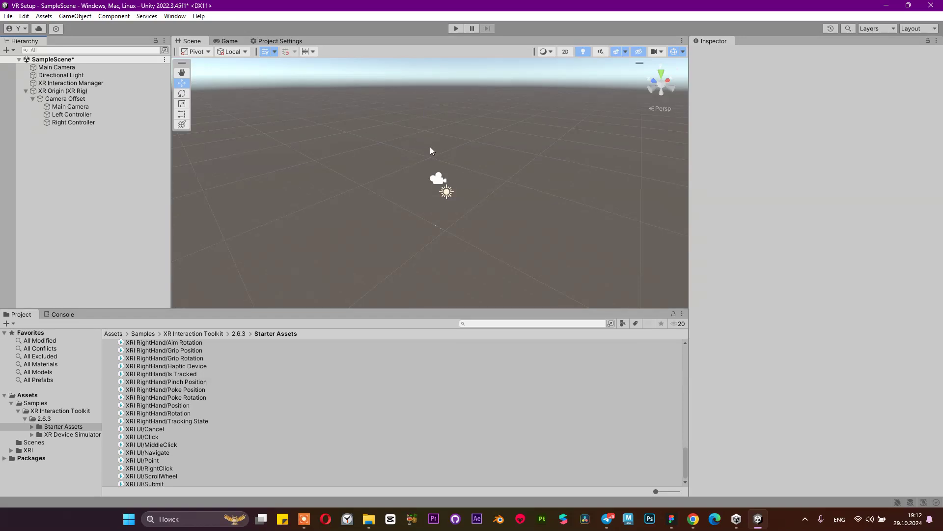
pyautogui.keyDown('alt'); pyautogui.moveTo(564, 207); pyautogui.dragTo(324, 160); pyautogui.keyUp('alt')
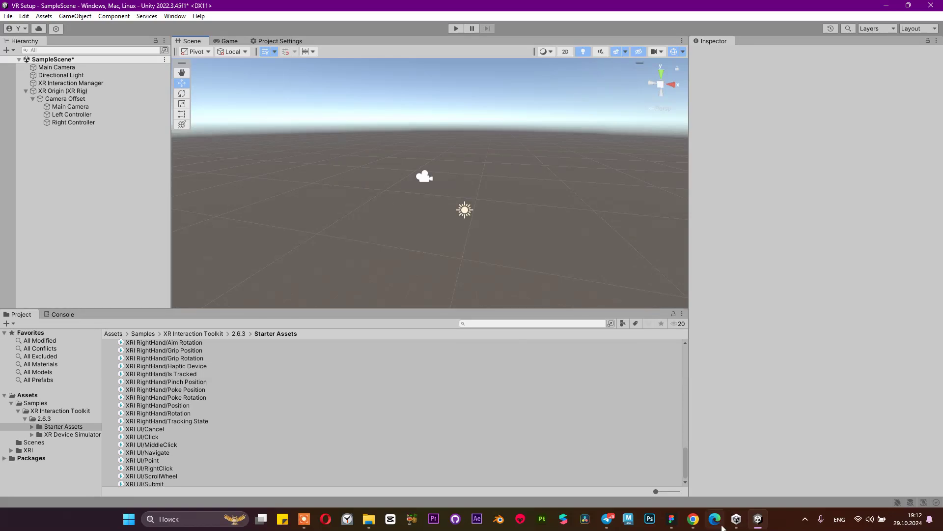
# Step: Switch to Telegram and open the Unity Asset Store link for the 3D Free Modular Kit from the MY backlog channel
pyautogui.click(609, 526)
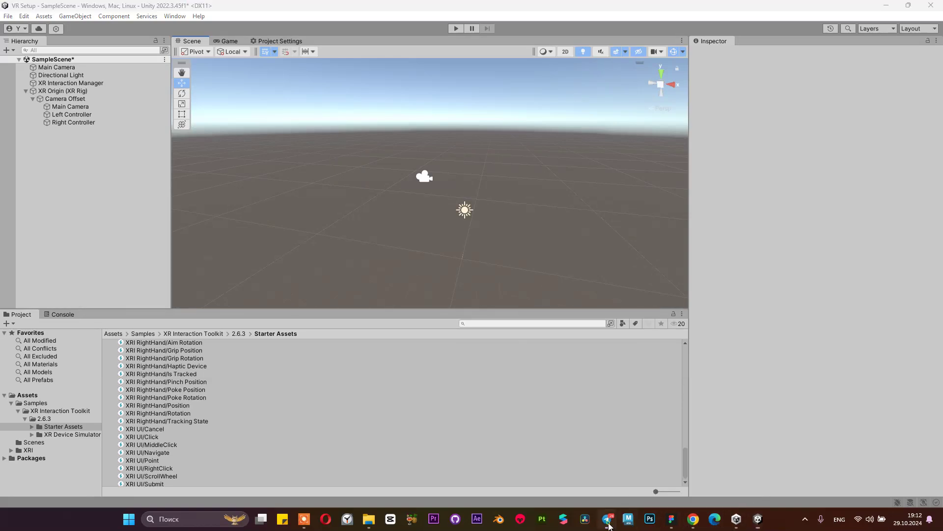
pyautogui.scroll(-5, 634, 278)
pyautogui.scroll(8, 634, 303)
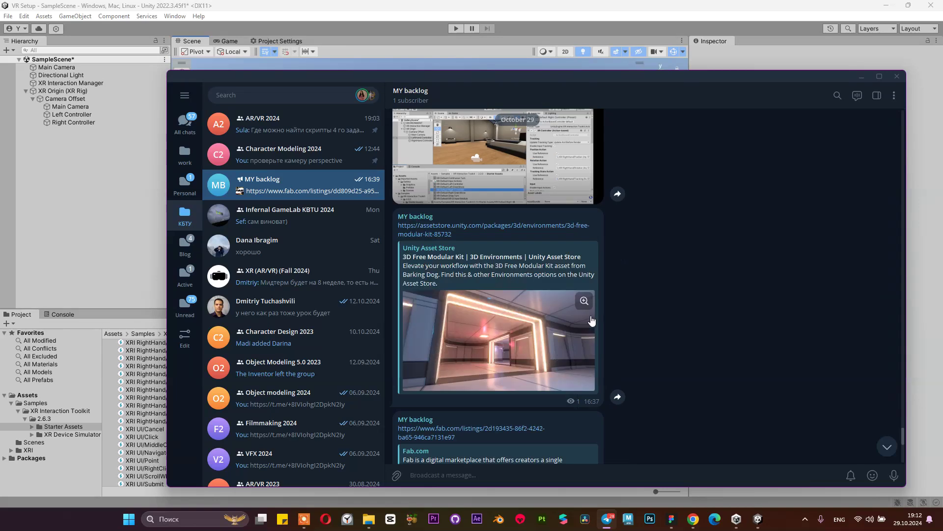
pyautogui.rightClick(448, 228)
pyautogui.click(426, 228)
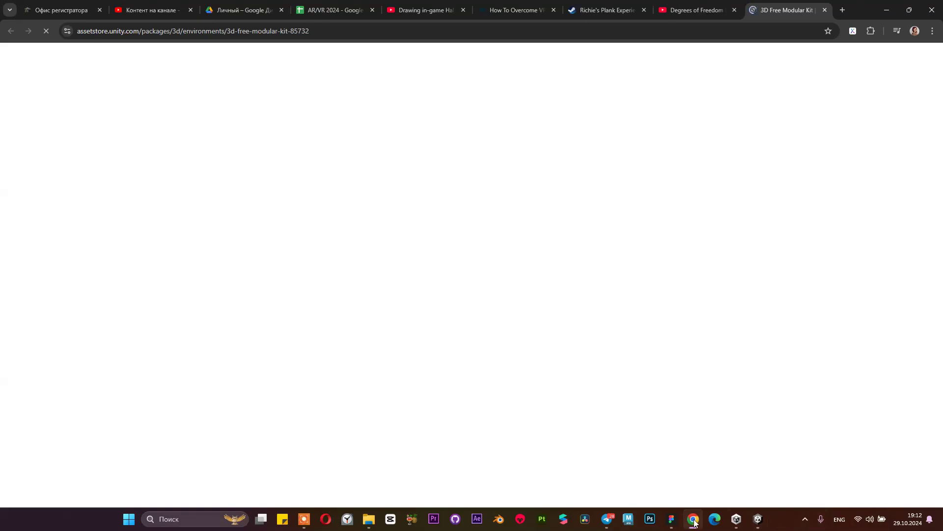
pyautogui.click(674, 522)
pyautogui.click(676, 524)
pyautogui.click(741, 524)
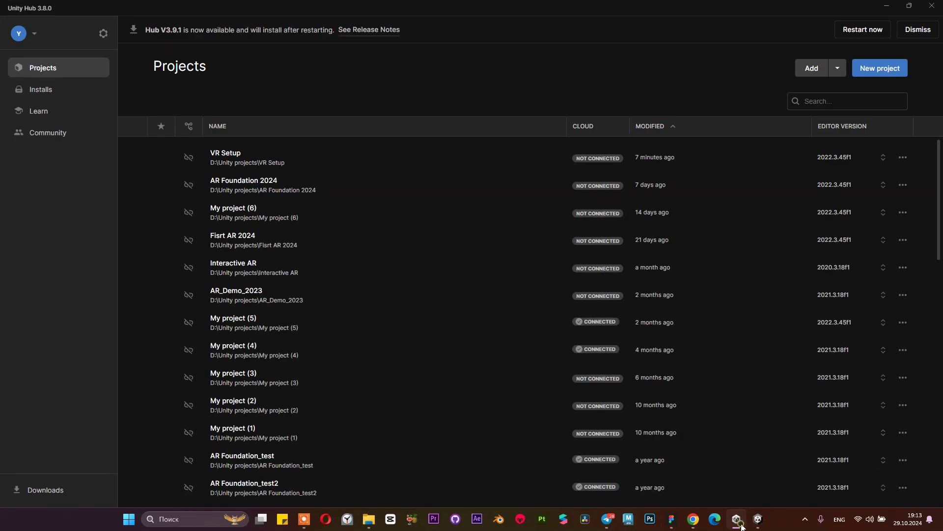
pyautogui.click(742, 525)
# Step: Return to the MY backlog channel in Telegram and open the first Sketchfab VR Gallery link posted on October 29
pyautogui.click(608, 520)
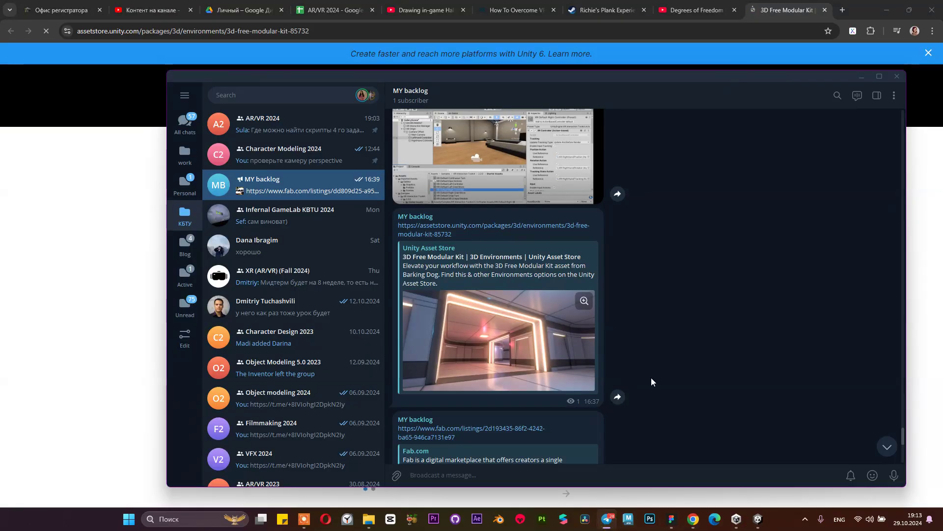
pyautogui.scroll(-3, 647, 399)
pyautogui.rightClick(473, 286)
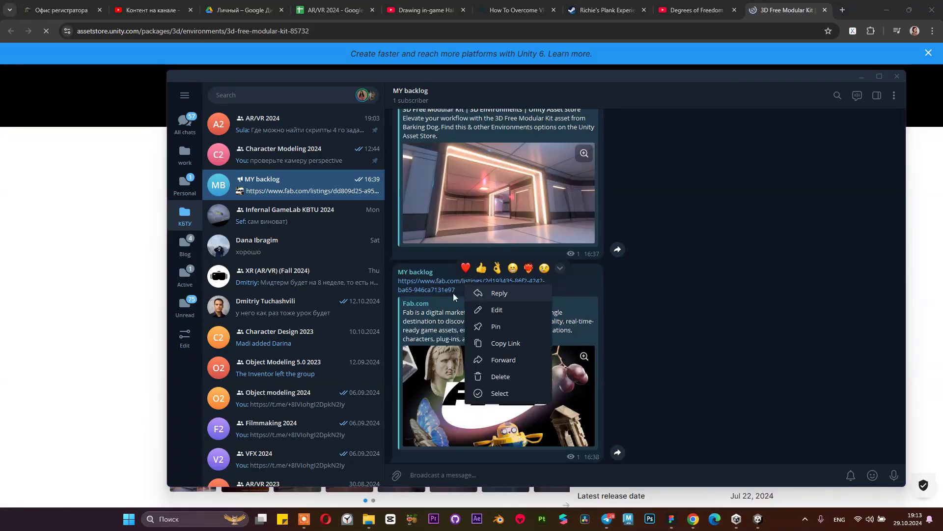
pyautogui.click(755, 261)
pyautogui.scroll(10, 658, 285)
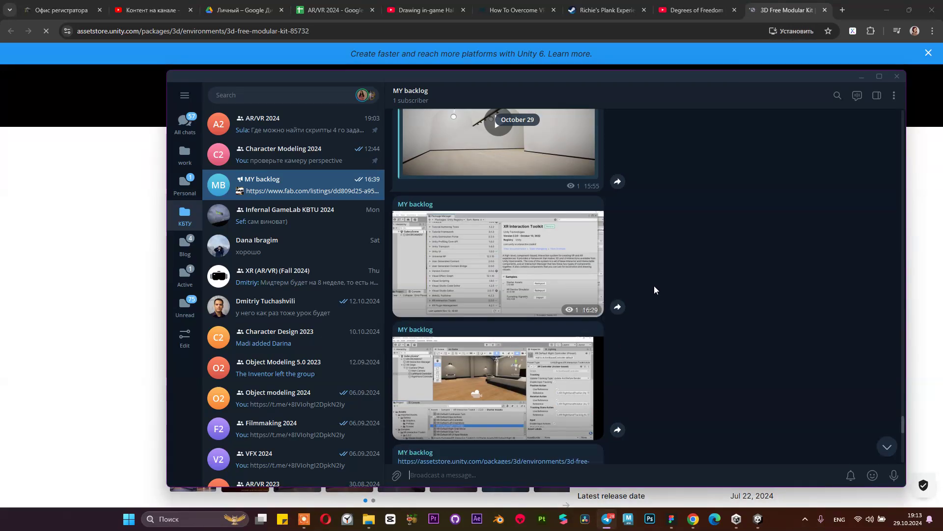
pyautogui.scroll(3, 491, 304)
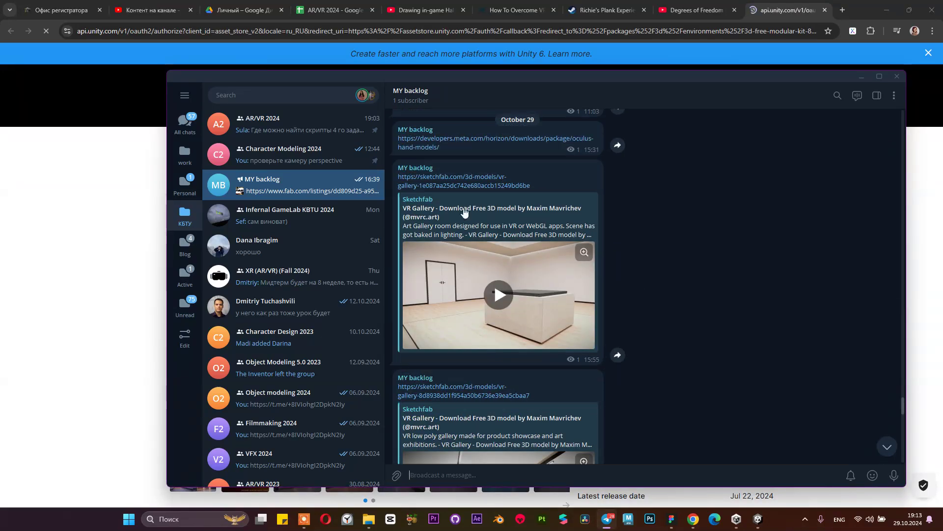
pyautogui.click(464, 186)
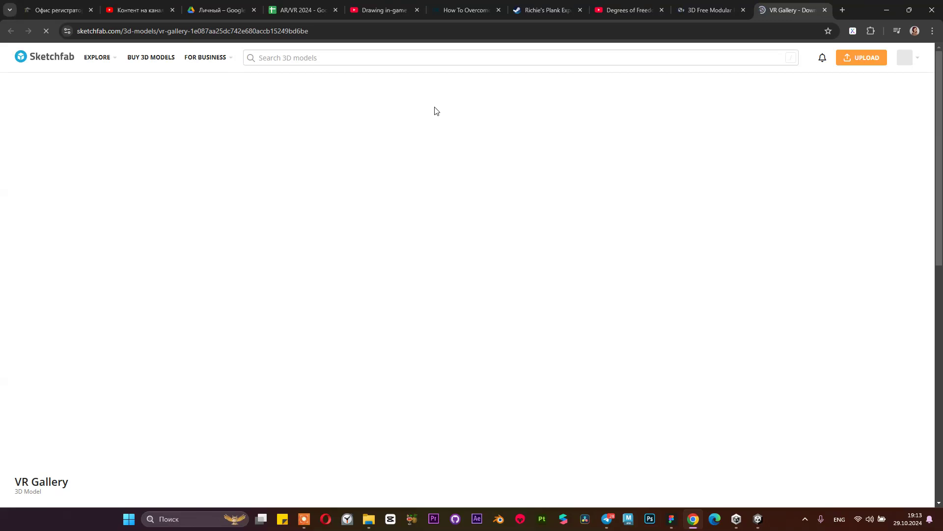
# Step: Switch back to Telegram and open the Fab.com listing for the VR apartment loft interior from the MY backlog channel
pyautogui.click(608, 520)
pyautogui.scroll(-5, 492, 393)
pyautogui.scroll(-8, 519, 358)
pyautogui.click(476, 196)
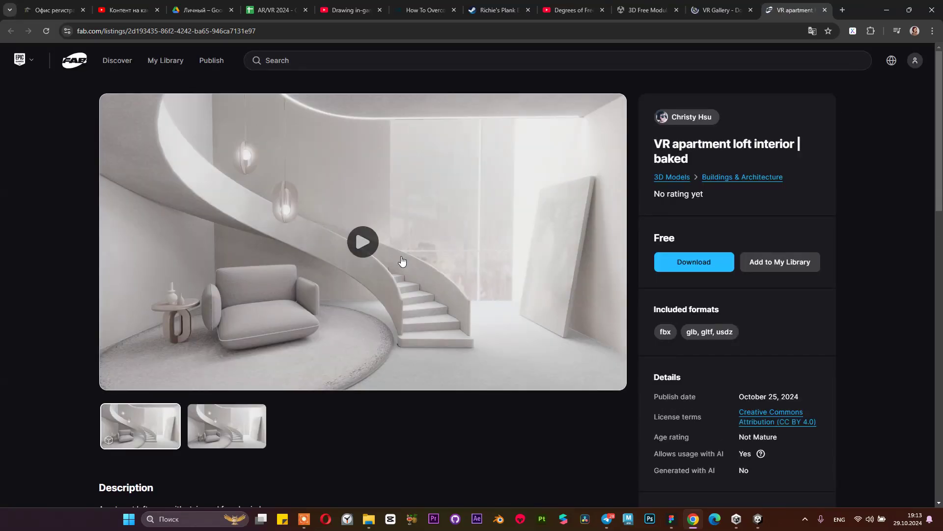
# Step: Examine the VR apartment loft interior listing's description, formats and related models, and start its 3D preview
pyautogui.click(20, 60)
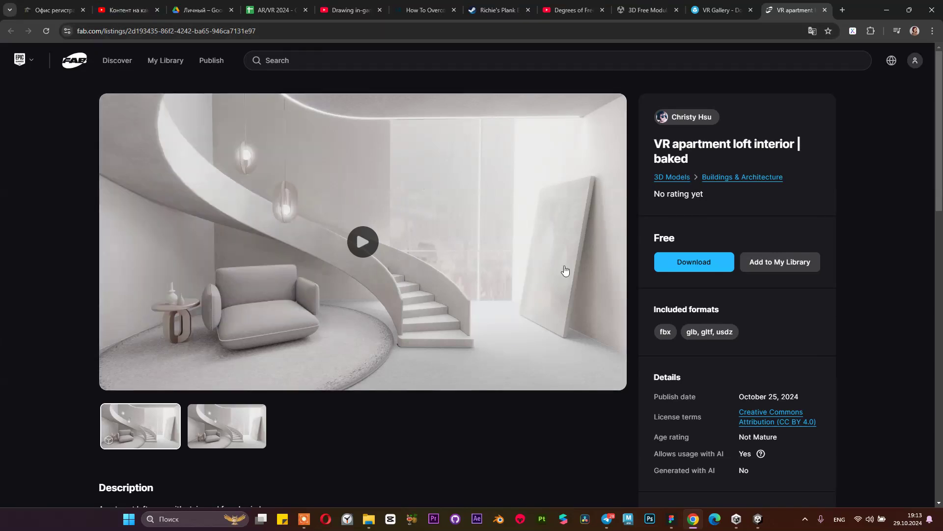
pyautogui.scroll(-15, 531, 316)
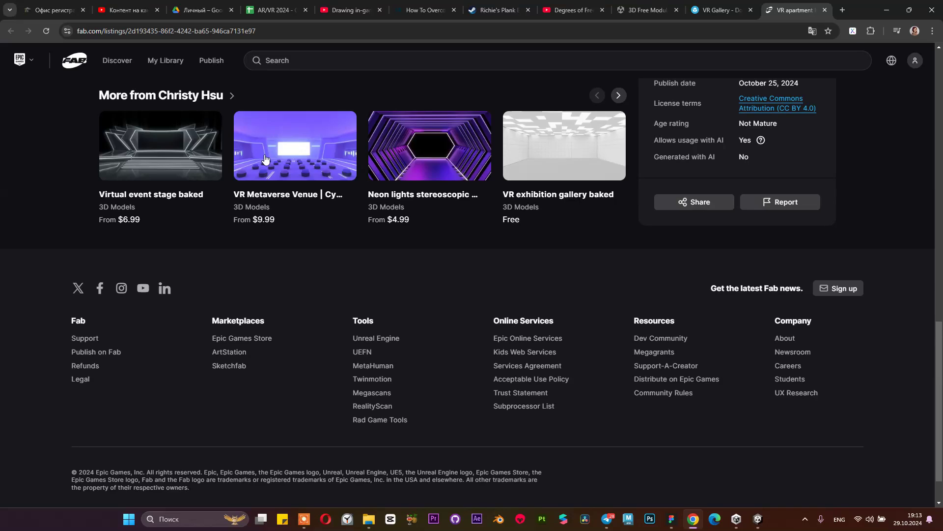
pyautogui.scroll(5, 288, 399)
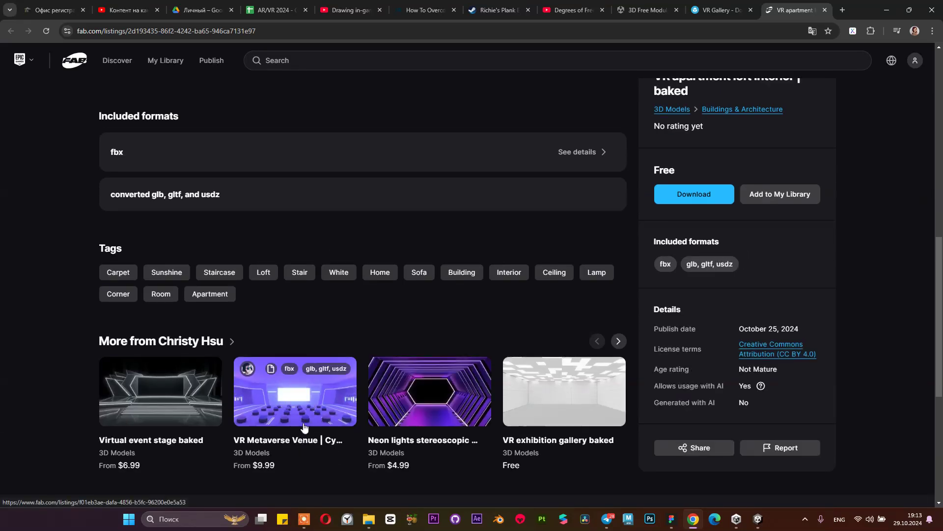
pyautogui.scroll(-3, 541, 384)
pyautogui.scroll(5, 494, 383)
pyautogui.scroll(-5, 512, 354)
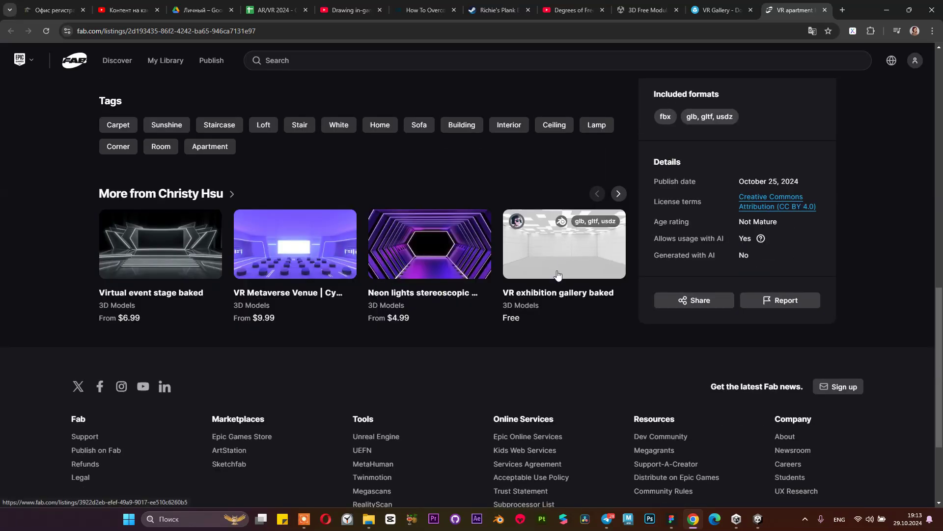
pyautogui.scroll(10, 443, 290)
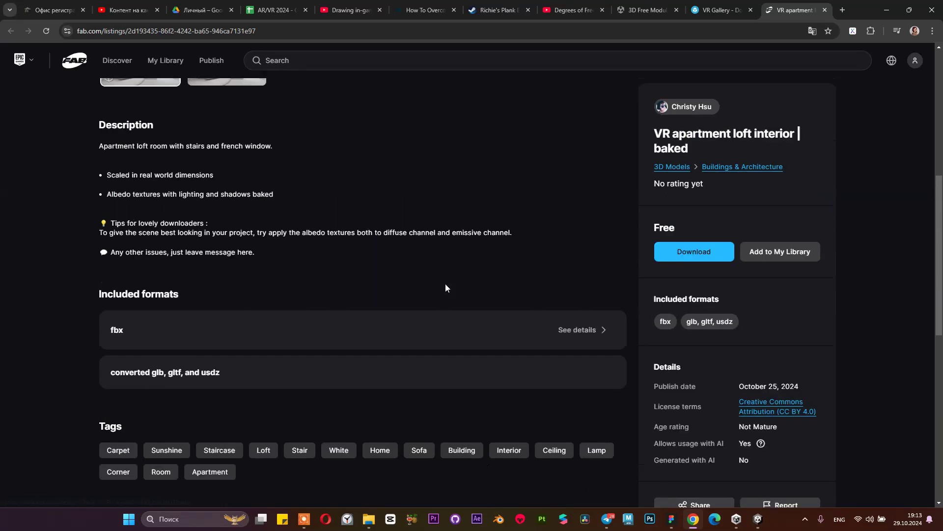
pyautogui.click(362, 235)
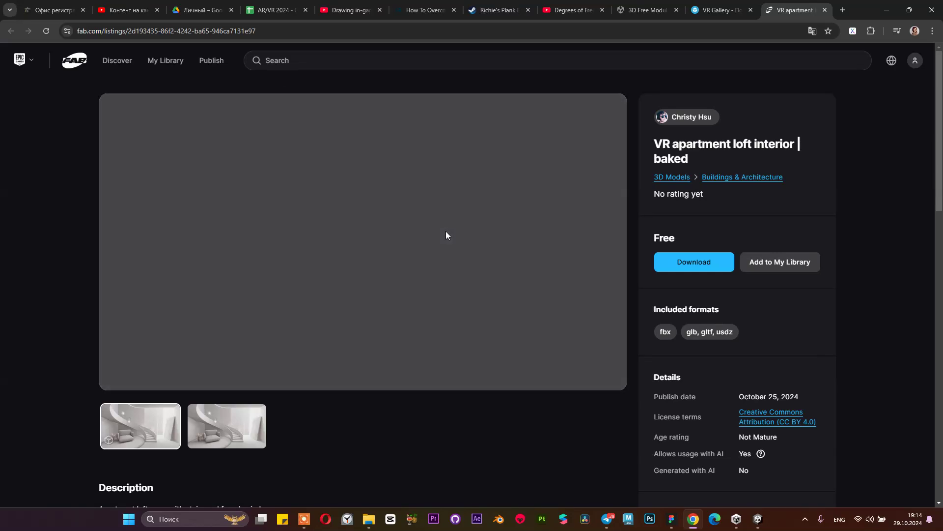
# Step: Download the VR Gallery model from Sketchfab in its original fbx format and return to the VR apartment loft listing
pyautogui.click(716, 8)
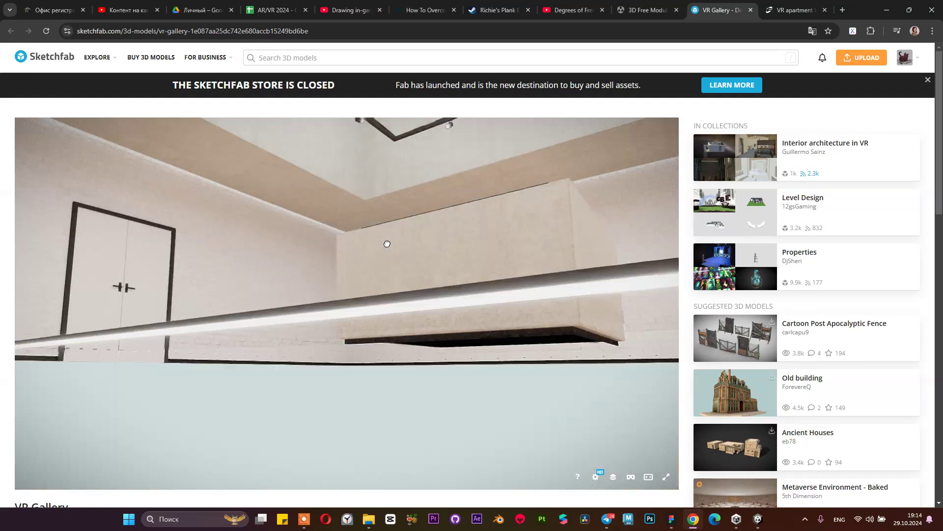
pyautogui.scroll(-4, 870, 290)
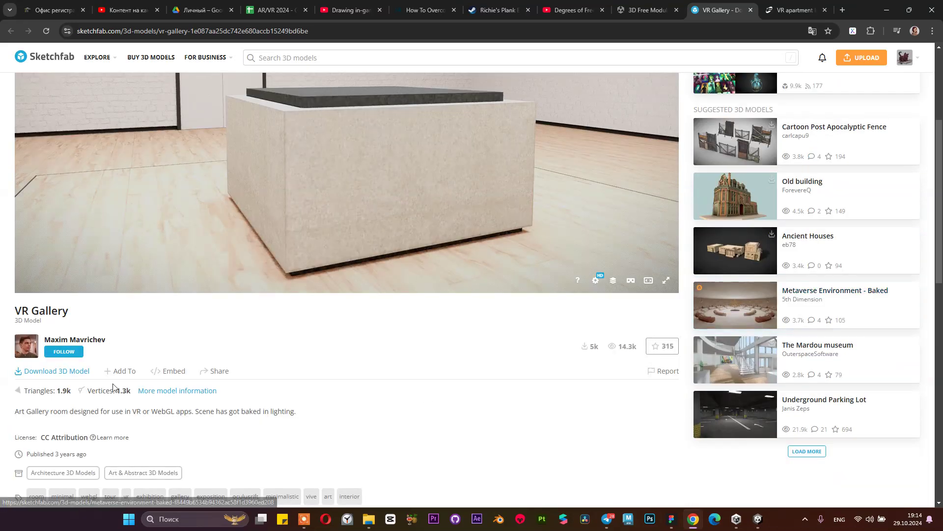
pyautogui.click(72, 371)
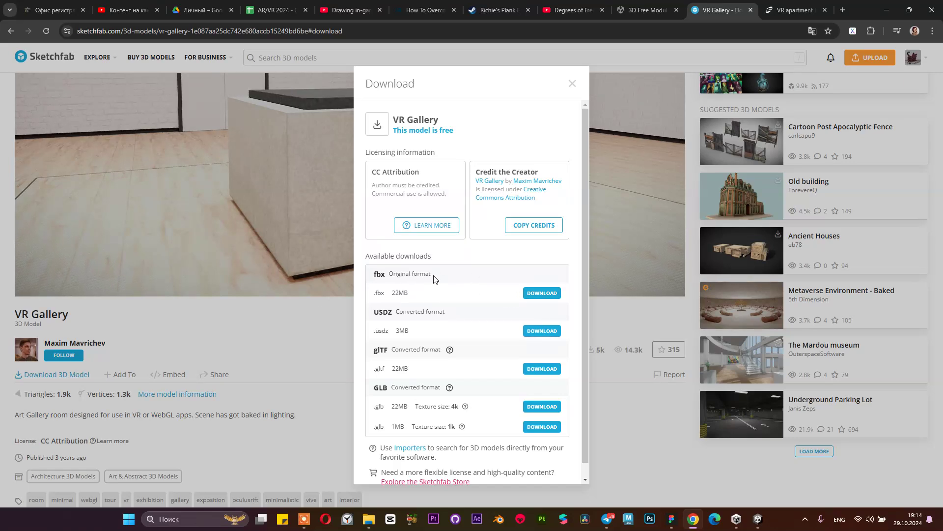
pyautogui.click(532, 293)
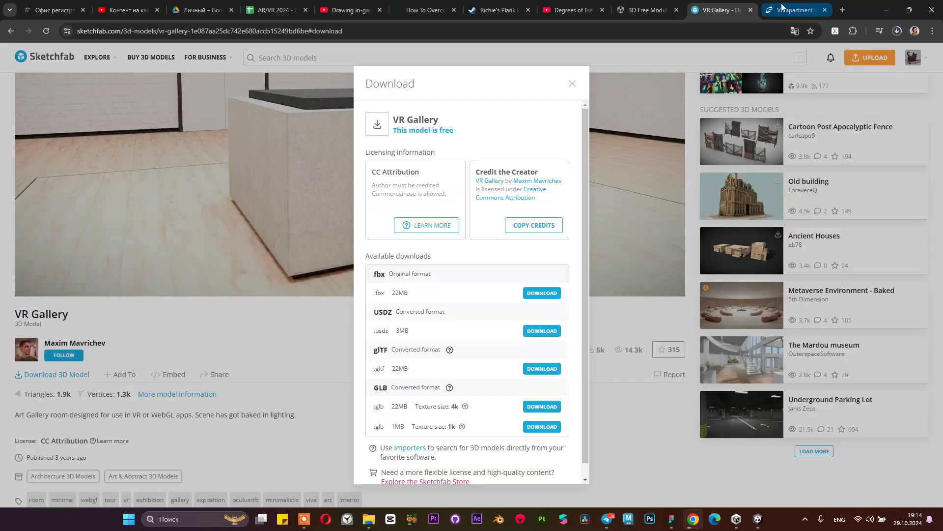
pyautogui.click(806, 9)
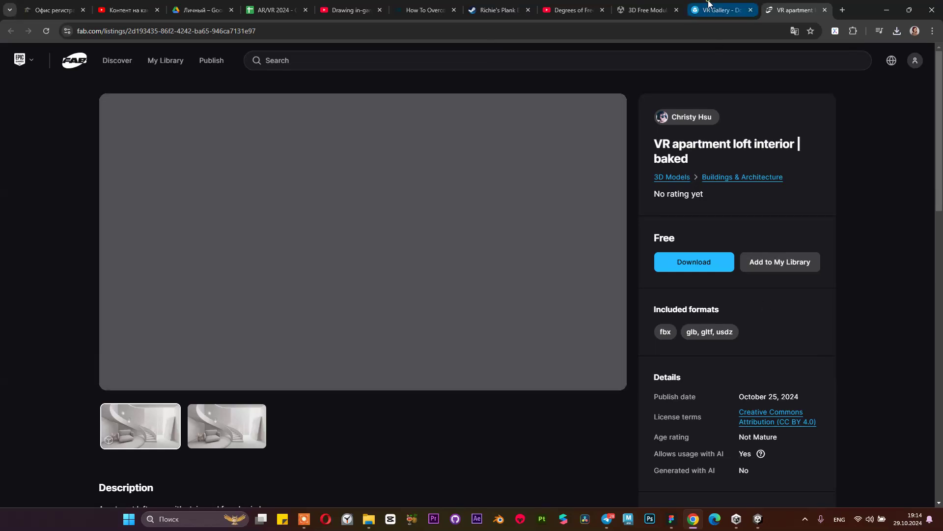
# Step: Return to the Sketchfab VR Gallery page, dismiss its download options and examine the gallery room in the 3D preview
pyautogui.click(721, 9)
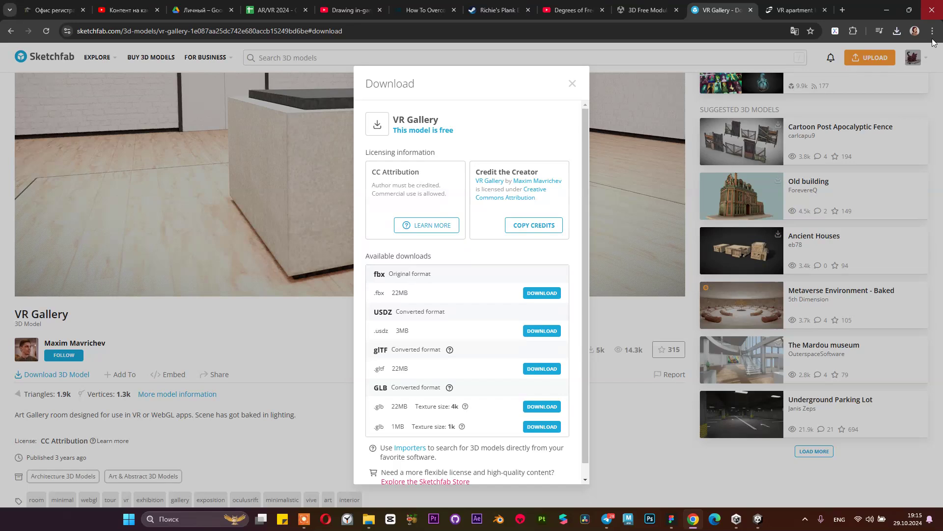
pyautogui.click(913, 57)
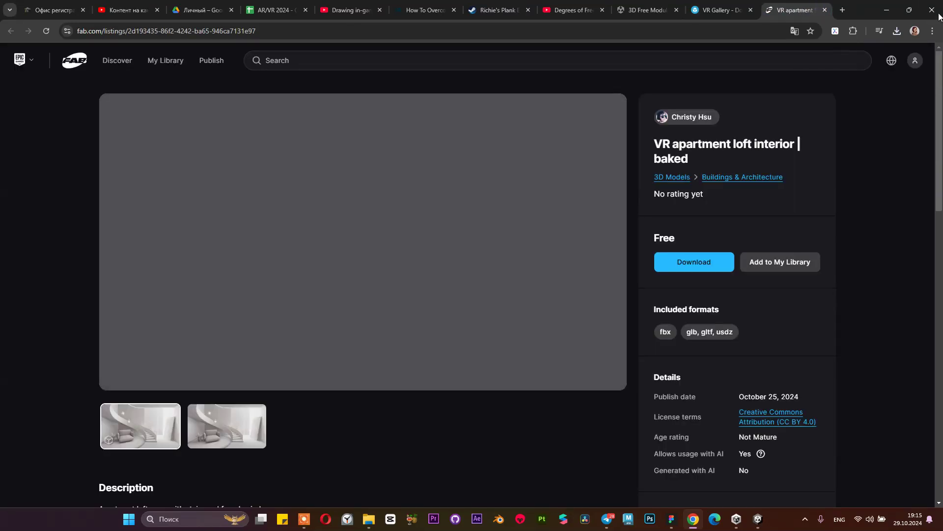
pyautogui.scroll(-8, 811, 236)
pyautogui.scroll(8, 282, 310)
pyautogui.hotkey('ctrl', 'shift', 'Tab')
pyautogui.moveTo(297, 257); pyautogui.dragTo(311, 269)
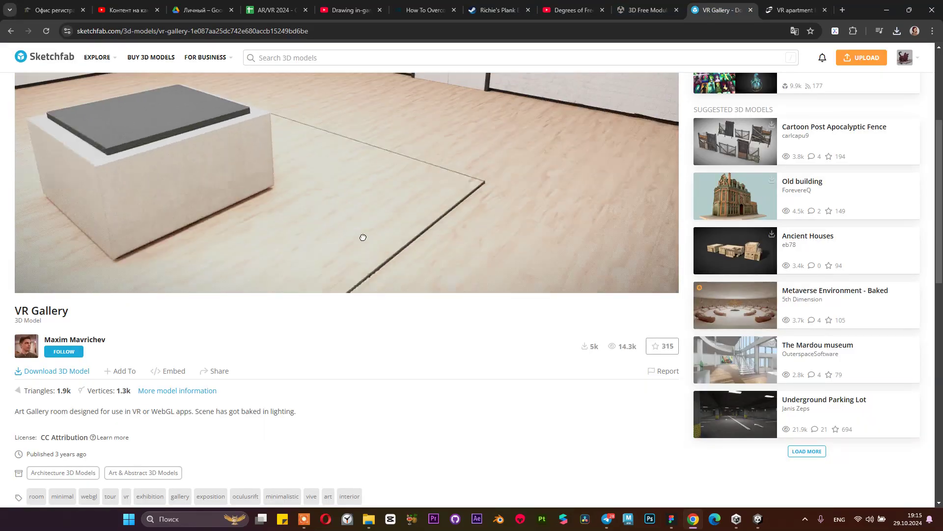
pyautogui.scroll(4, 727, 261)
pyautogui.moveTo(375, 290); pyautogui.dragTo(581, 200)
pyautogui.scroll(-4, 700, 254)
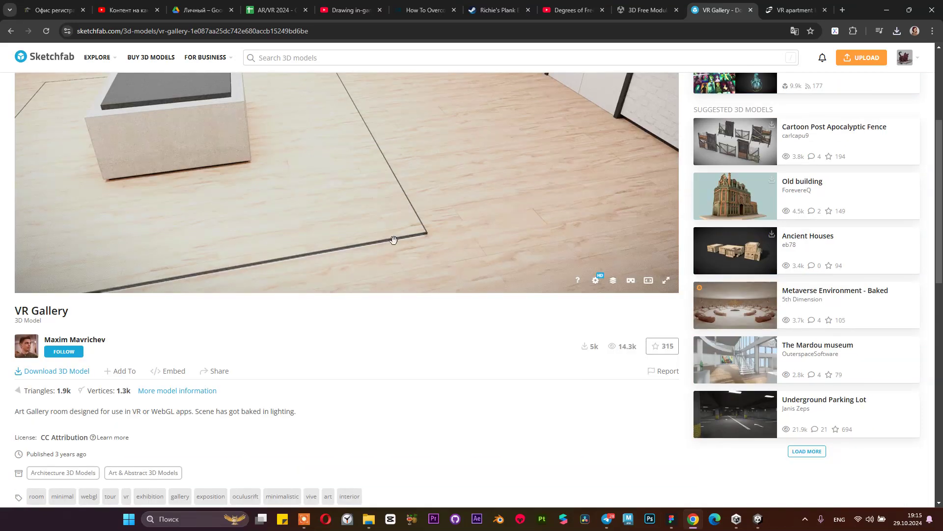
# Step: Minimize the browser and Telegram to return to the Unity editor, and narrow the Hierarchy to widen the Scene view
pyautogui.click(883, 18)
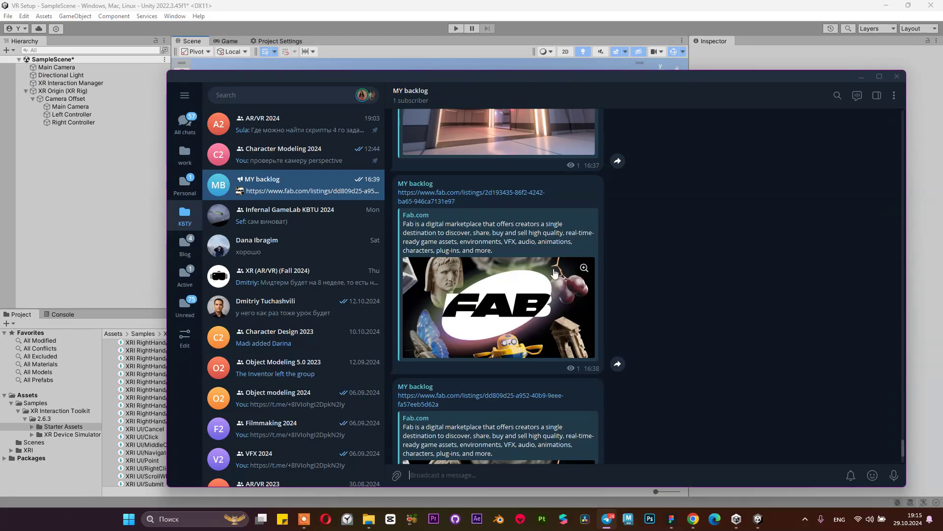
pyautogui.click(886, 86)
pyautogui.click(129, 196)
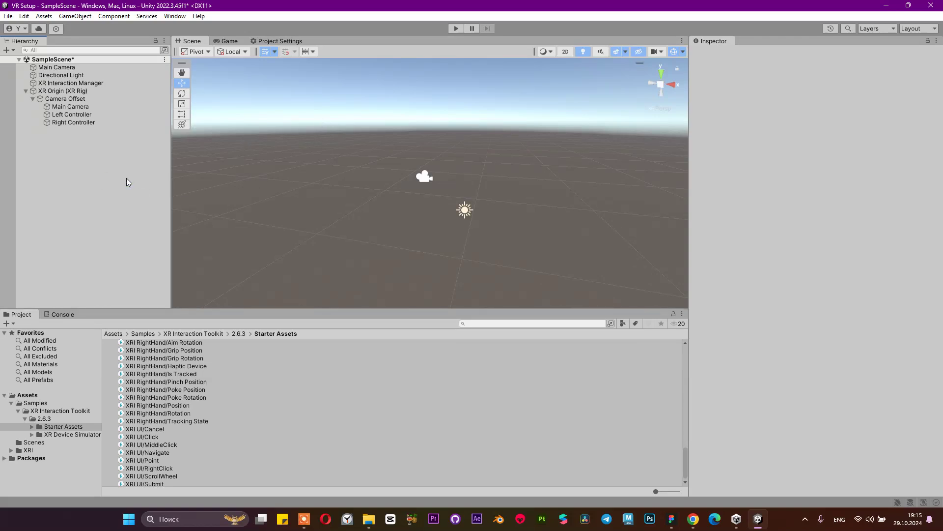
pyautogui.moveTo(171, 159); pyautogui.dragTo(145, 160)
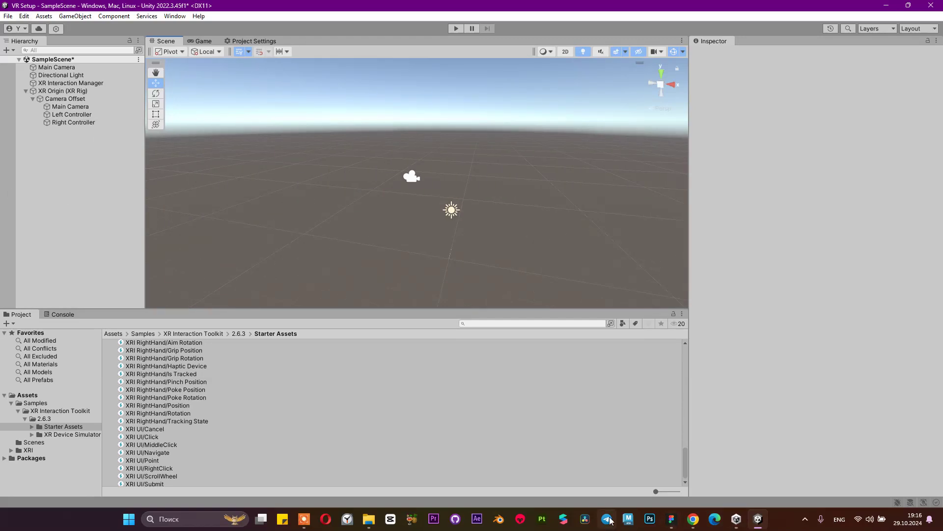
# Step: Set the XR Origin (XR Rig) position to X 0, Y 0, Z 0
pyautogui.keyDown('alt'); pyautogui.moveTo(434, 204); pyautogui.dragTo(612, 256); pyautogui.keyUp('alt')
pyautogui.keyDown('alt'); pyautogui.moveTo(423, 185); pyautogui.dragTo(404, 171); pyautogui.keyUp('alt')
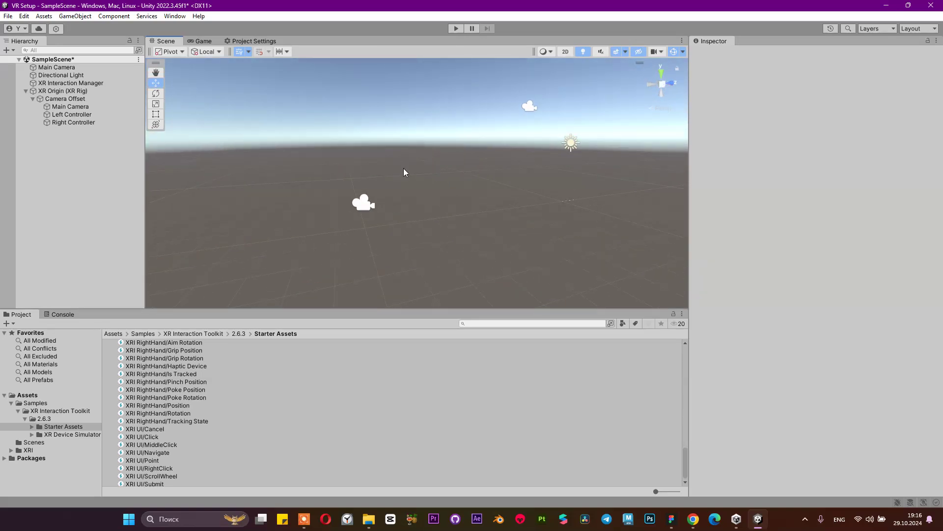
pyautogui.click(91, 91)
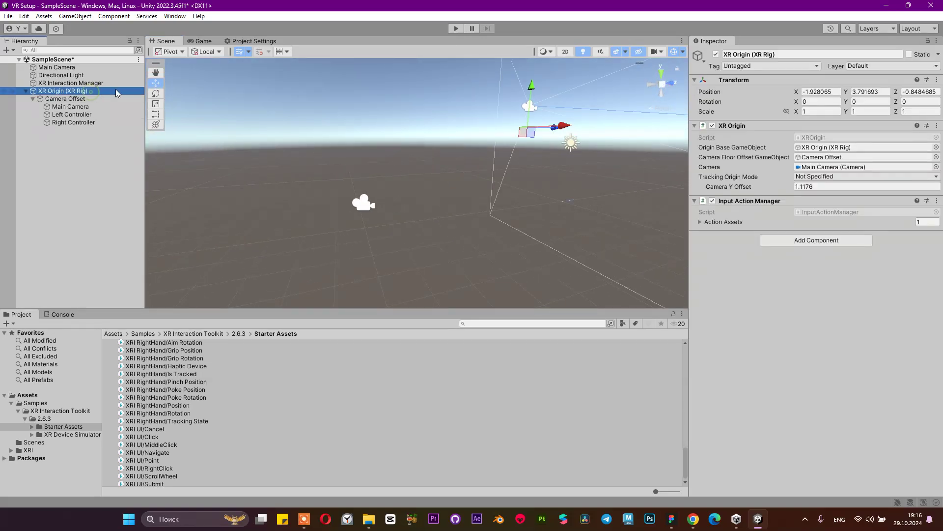
pyautogui.click(824, 92)
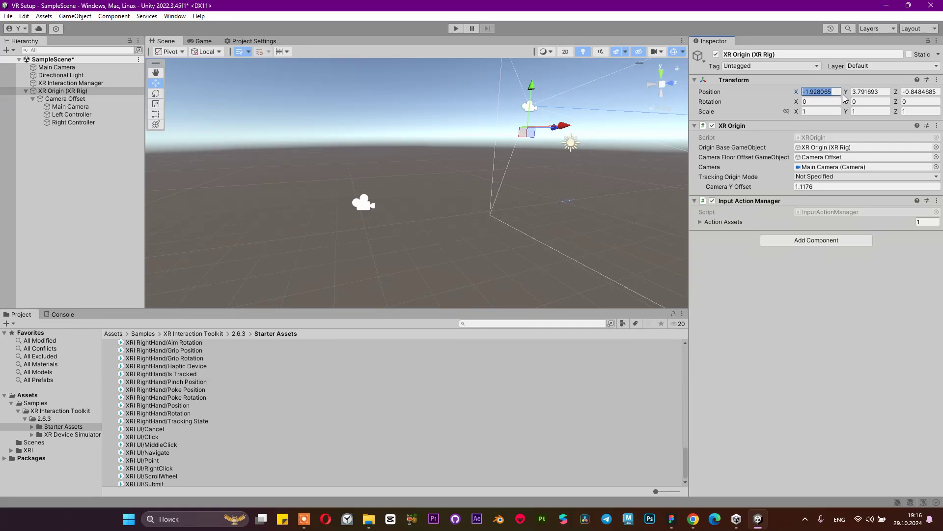
pyautogui.write('0')
pyautogui.click(862, 92)
pyautogui.write('0')
pyautogui.click(924, 92)
pyautogui.write('0')
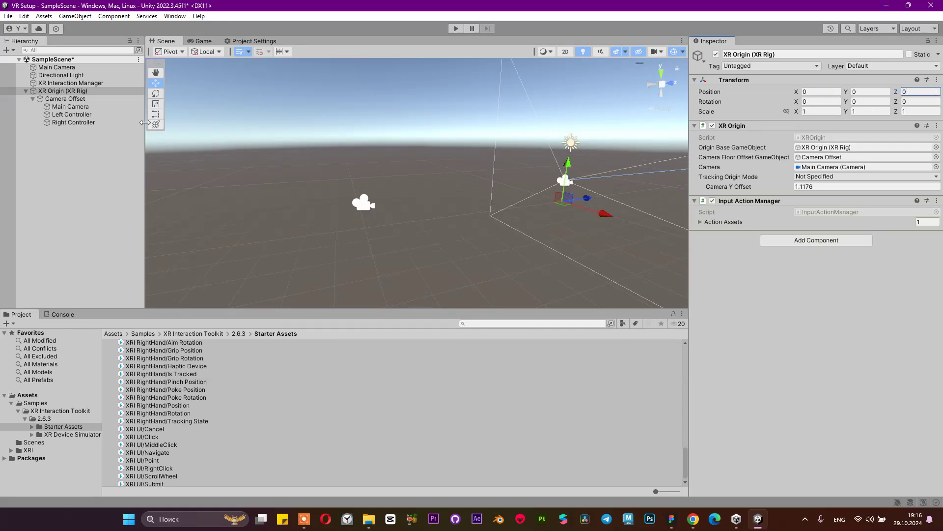
# Step: Delete the standalone Main Camera outside the XR Origin, and check the rig's Camera Offset transform
pyautogui.click(95, 76)
pyautogui.click(105, 67)
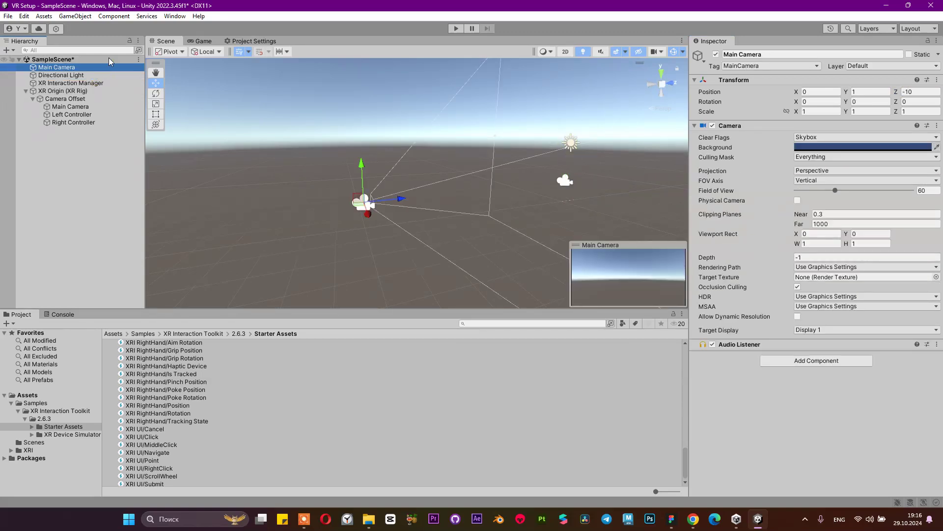
pyautogui.press('Delete')
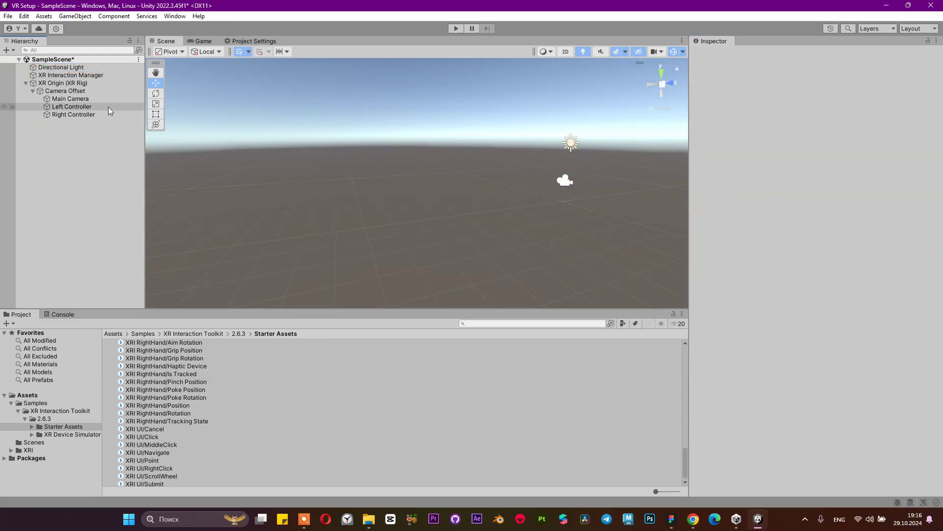
pyautogui.click(111, 90)
pyautogui.click(110, 82)
pyautogui.click(105, 91)
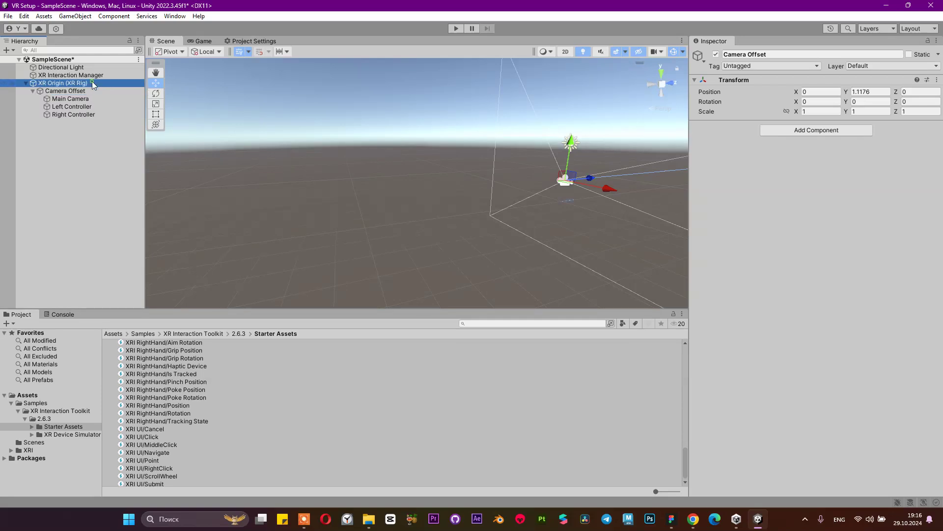
pyautogui.click(110, 194)
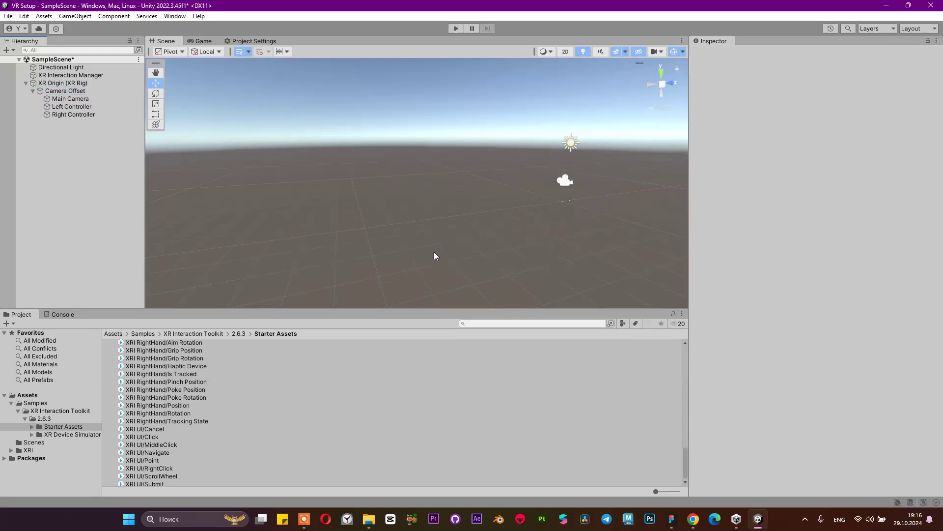
# Step: Switch to the browser, show the downloaded vr-gallery.zip in its folder and extract it into a vr-gallery folder
pyautogui.click(700, 464)
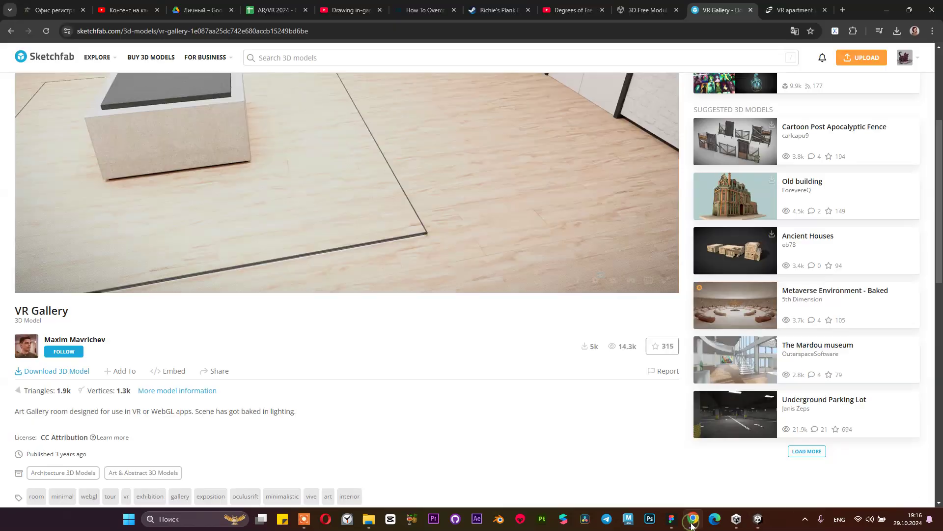
pyautogui.click(897, 30)
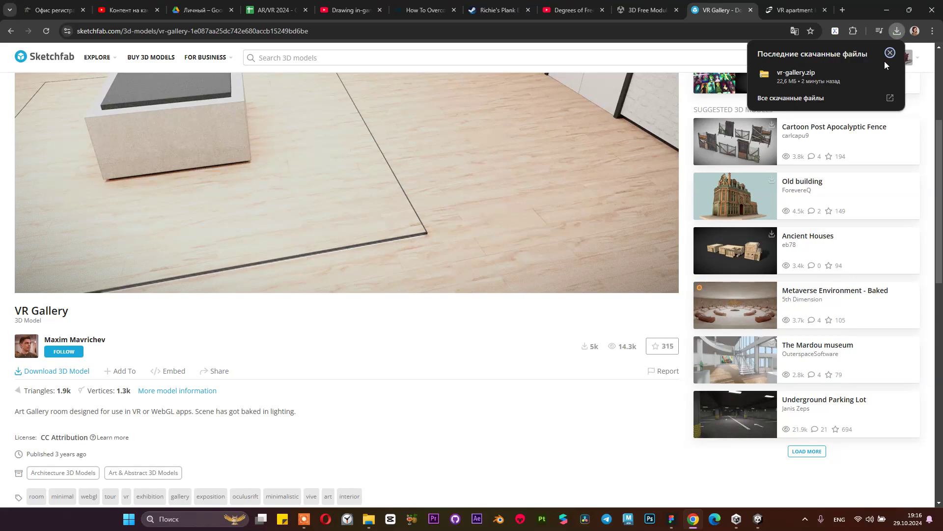
pyautogui.click(871, 74)
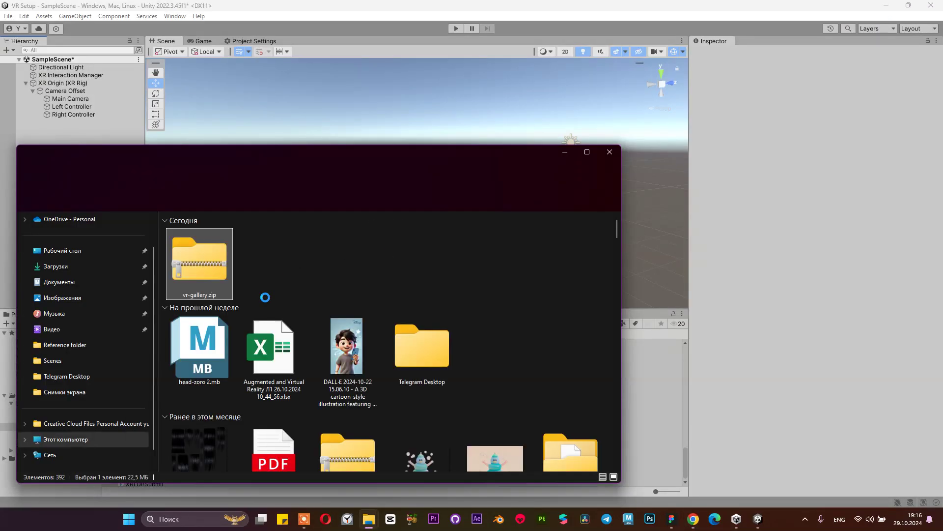
pyautogui.rightClick(199, 269)
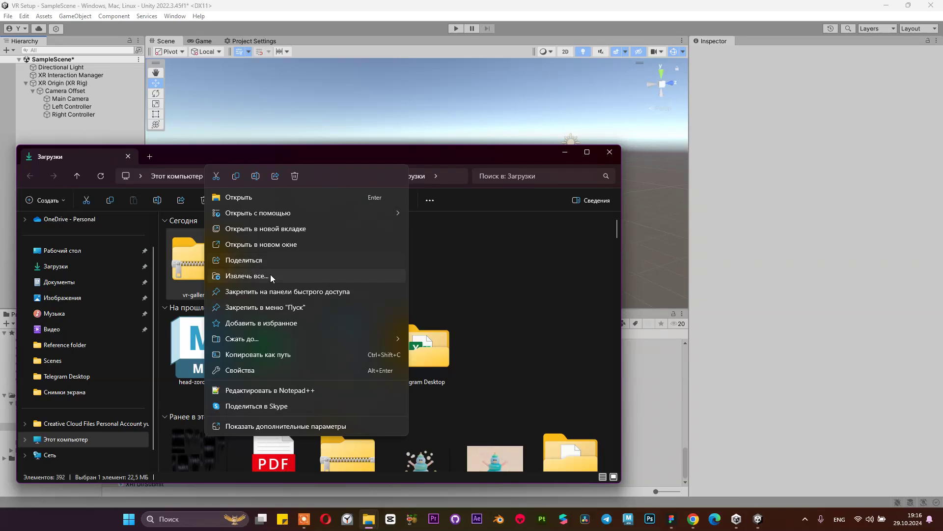
pyautogui.click(245, 278)
pyautogui.click(553, 353)
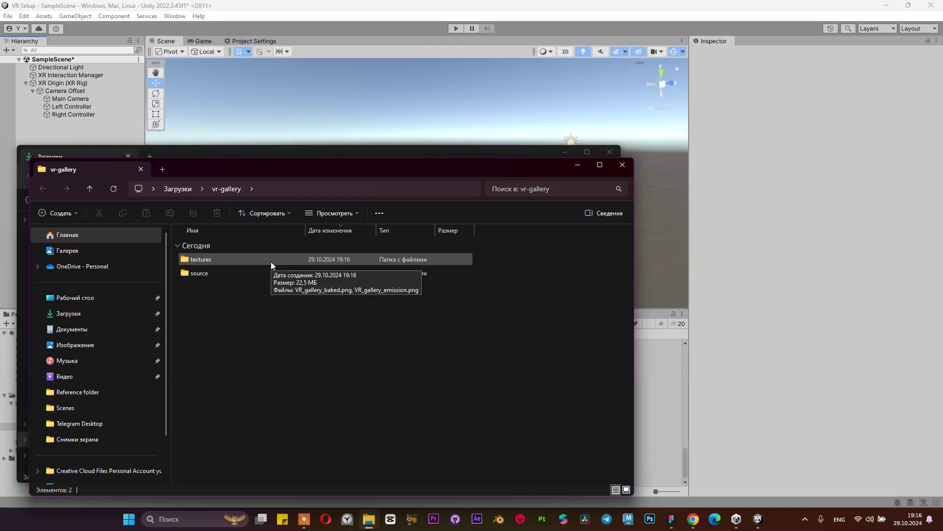
# Step: Minimize the Downloads window and move the extracted vr-gallery window aside so Unity's Project folders are accessible
pyautogui.click(565, 154)
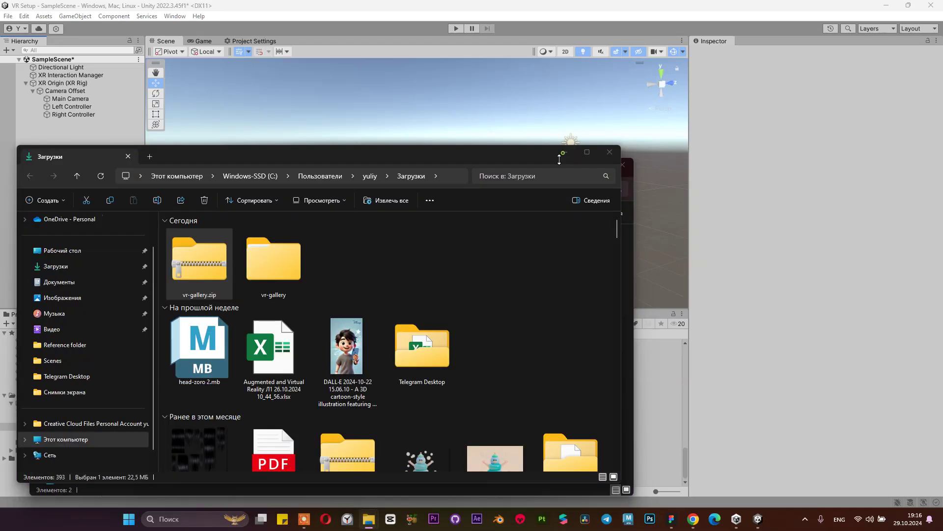
pyautogui.click(563, 152)
pyautogui.moveTo(579, 176); pyautogui.dragTo(826, 151)
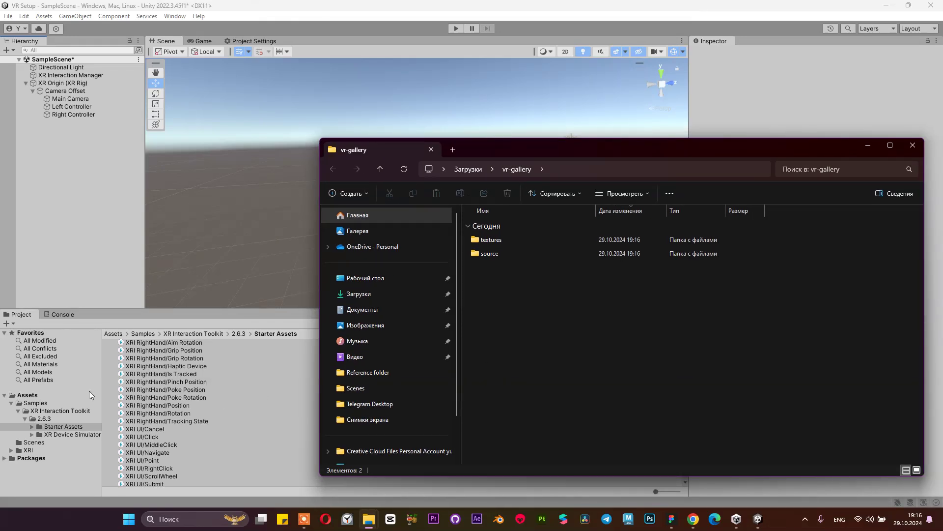
# Step: Create a folder named Environment in Unity's root Assets folder and open it
pyautogui.click(69, 395)
pyautogui.rightClick(179, 387)
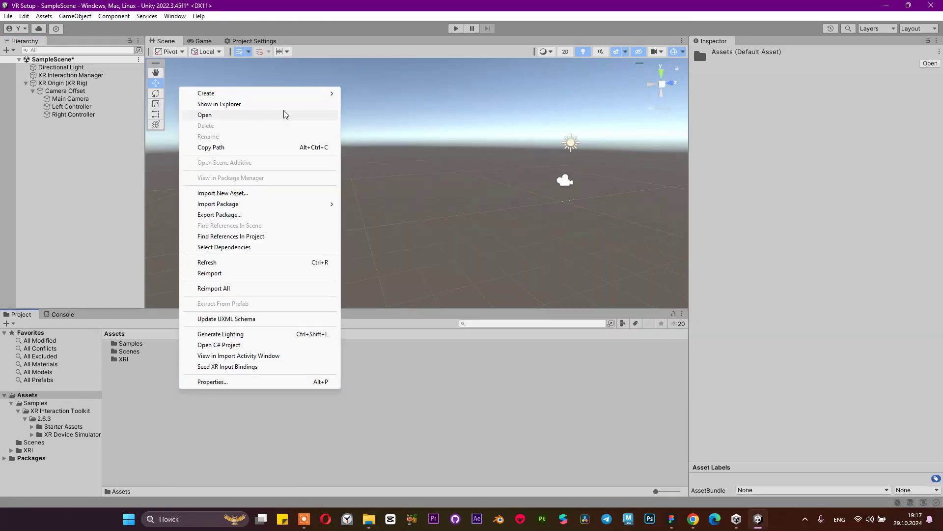
pyautogui.moveTo(305, 93)
pyautogui.click(405, 49)
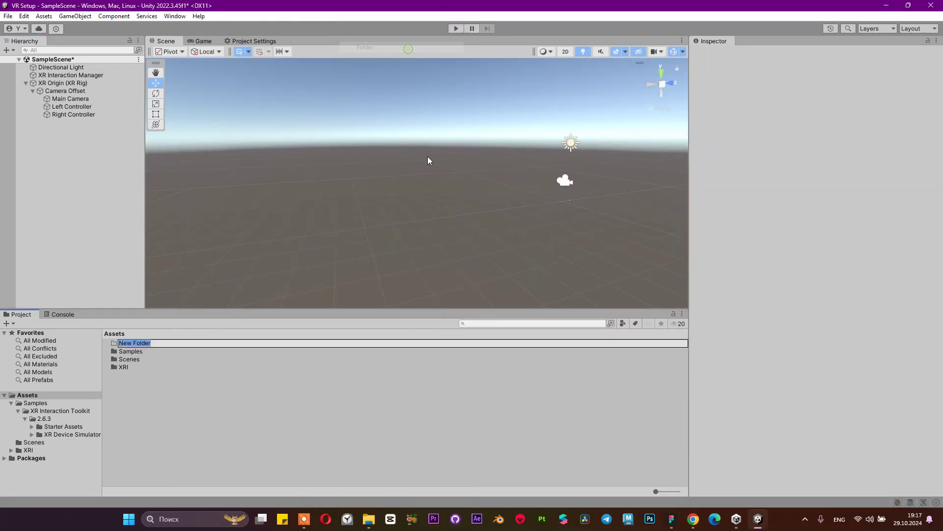
pyautogui.write('Environme')
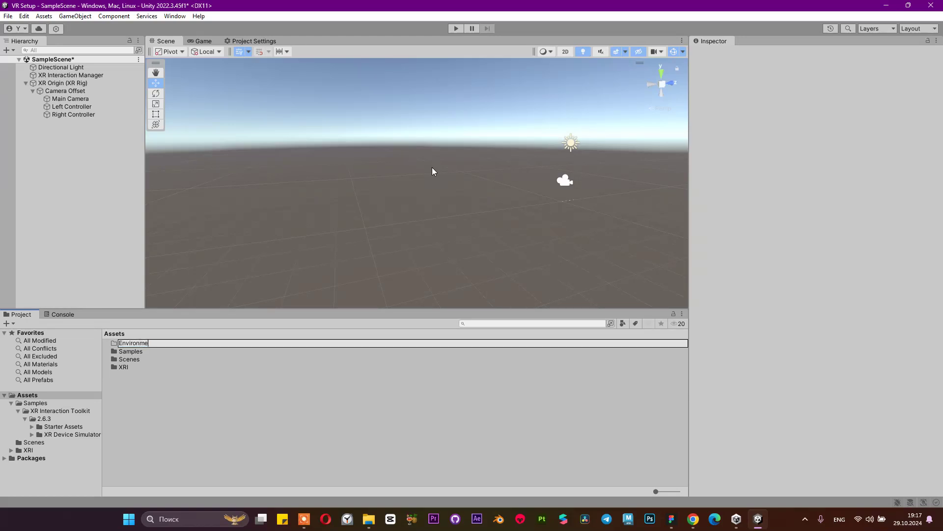
pyautogui.write('nt')
pyautogui.press('Return')
pyautogui.press('Return')
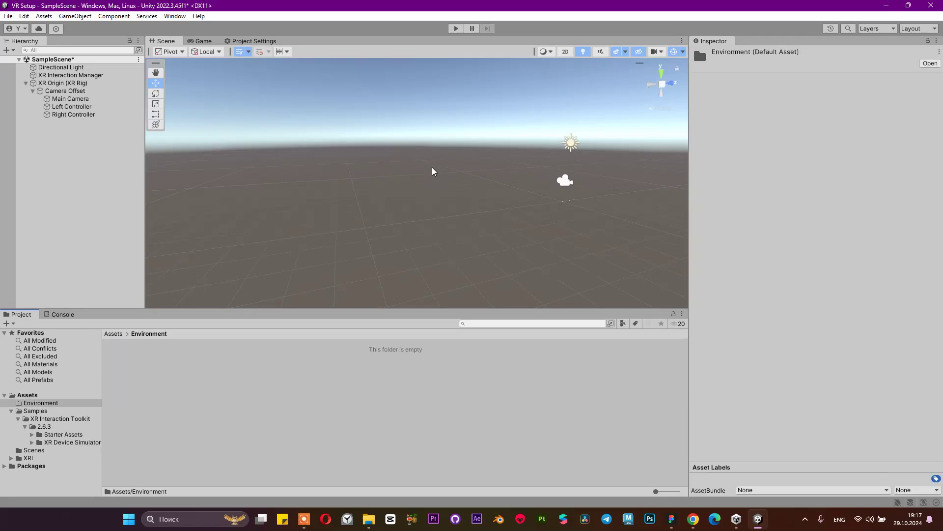
# Step: Import the textures and source folders from the extracted vr-gallery folder into Assets/Environment
pyautogui.click(369, 518)
pyautogui.click(473, 456)
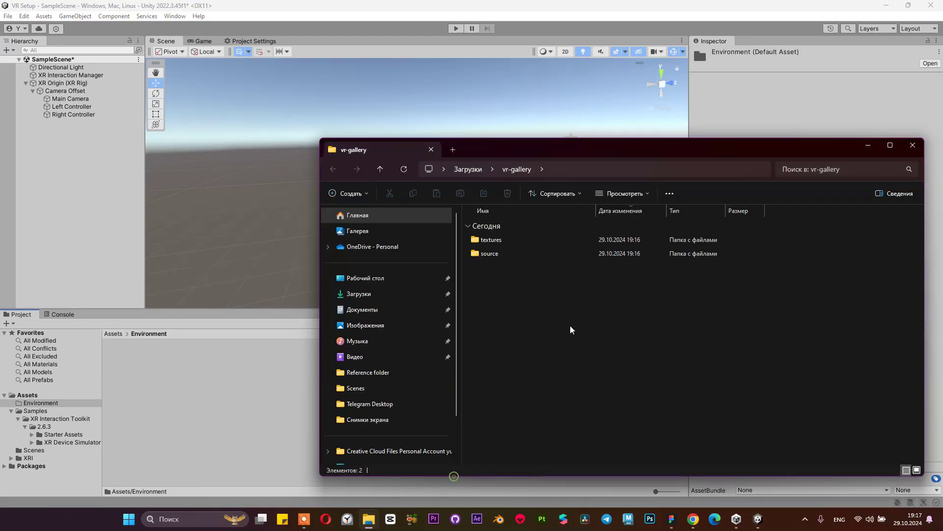
pyautogui.hotkey('ctrl', 'a')
pyautogui.moveTo(539, 239); pyautogui.dragTo(209, 392)
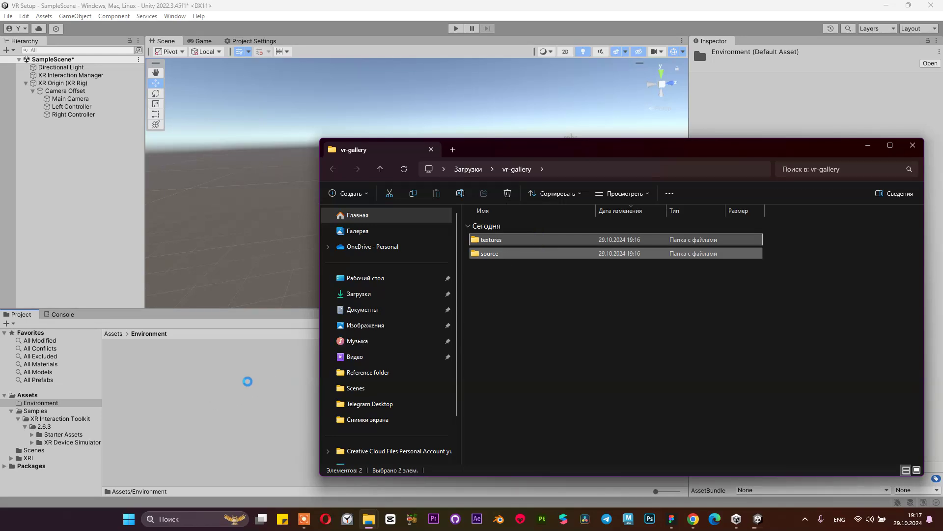
pyautogui.click(223, 378)
# Step: Open the imported source folder and extract the VR_Gallery model's materials into that same folder
pyautogui.click(135, 352)
pyautogui.click(133, 344)
pyautogui.click(131, 343)
pyautogui.doubleClick(113, 345)
pyautogui.click(123, 343)
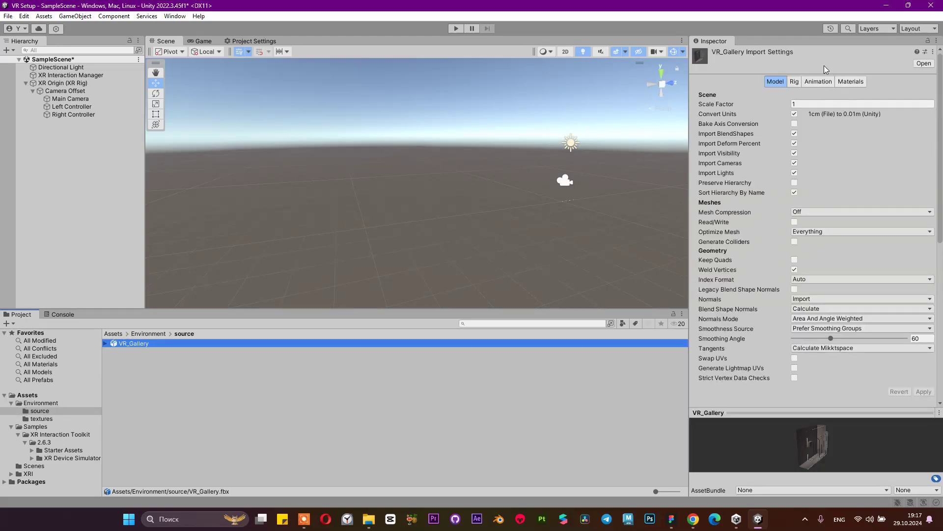
pyautogui.click(840, 84)
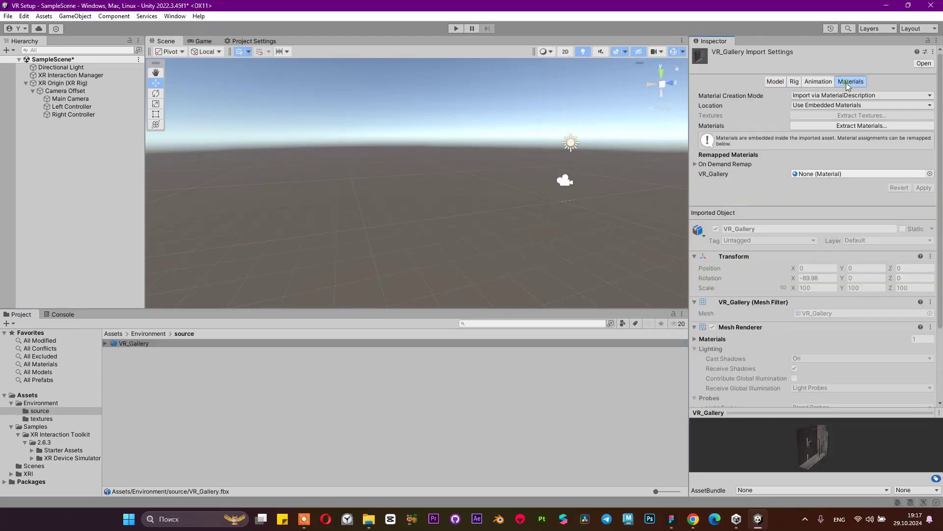
pyautogui.click(830, 127)
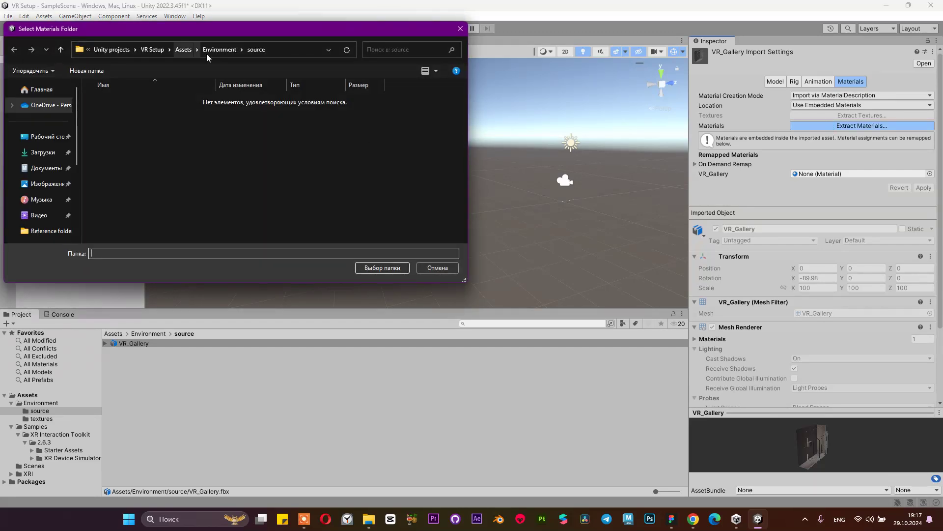
pyautogui.click(386, 268)
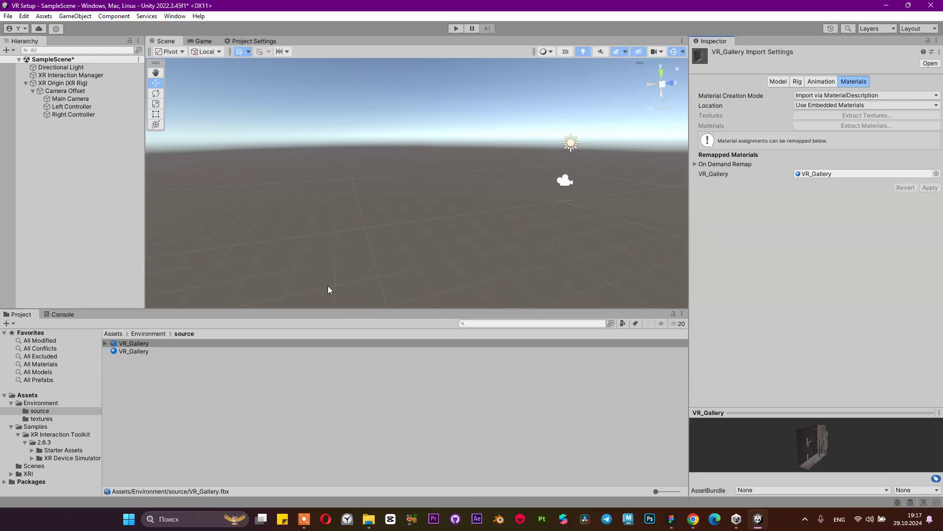
# Step: Inspect the extracted VR_Gallery material, locate its albedo texture and check the import settings of the baked gallery texture
pyautogui.click(185, 351)
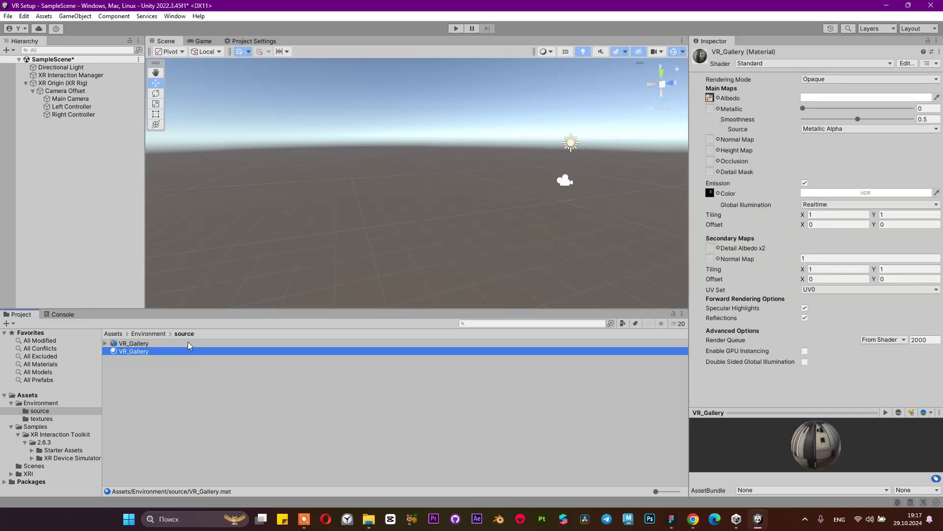
pyautogui.click(710, 98)
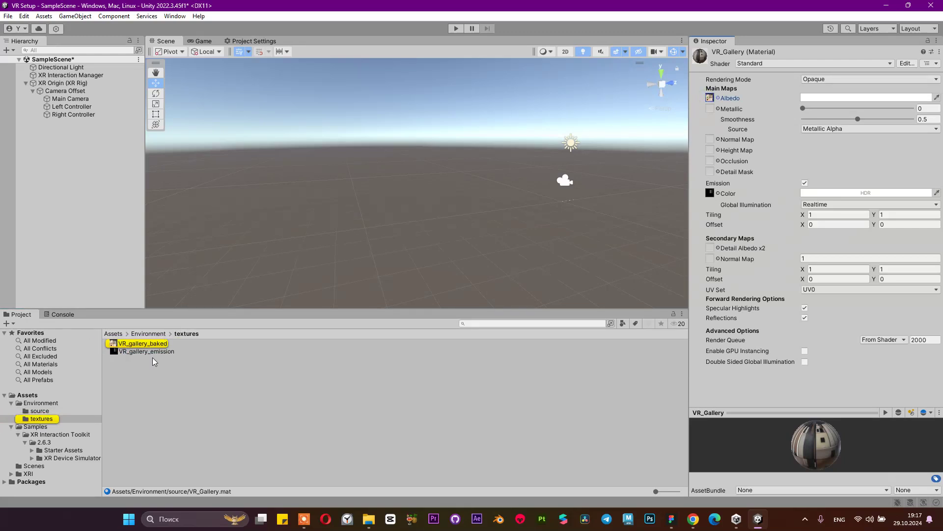
pyautogui.click(154, 353)
pyautogui.click(155, 344)
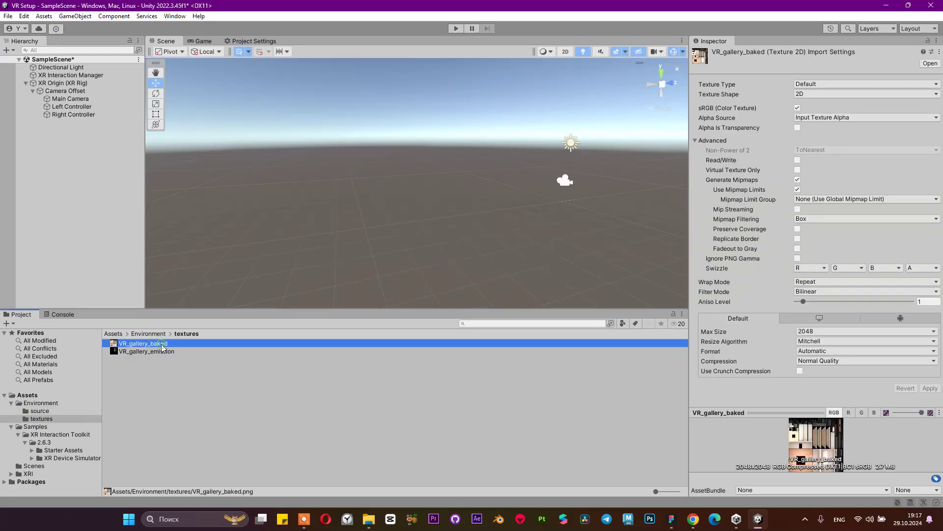
# Step: Open the VR_gallery_baked texture in the image viewer to examine it, and close it again
pyautogui.doubleClick(172, 343)
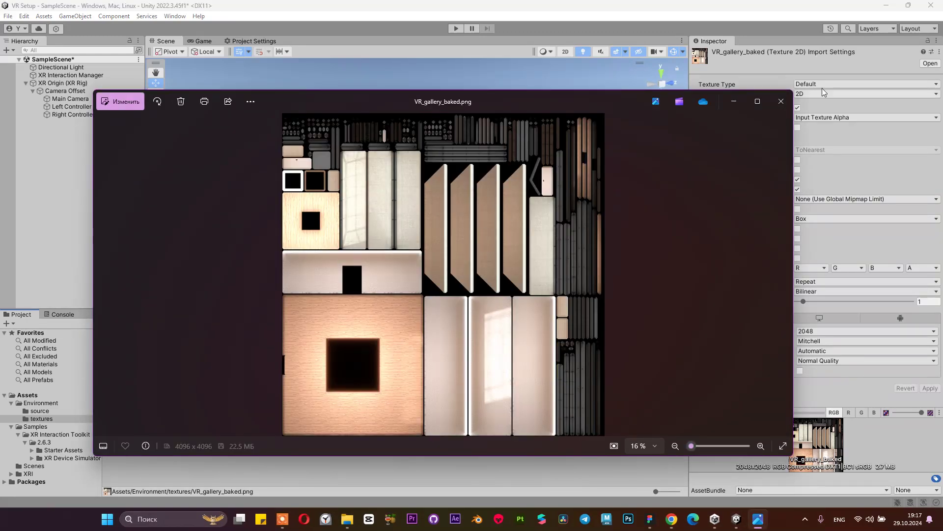
pyautogui.click(782, 103)
pyautogui.click(211, 400)
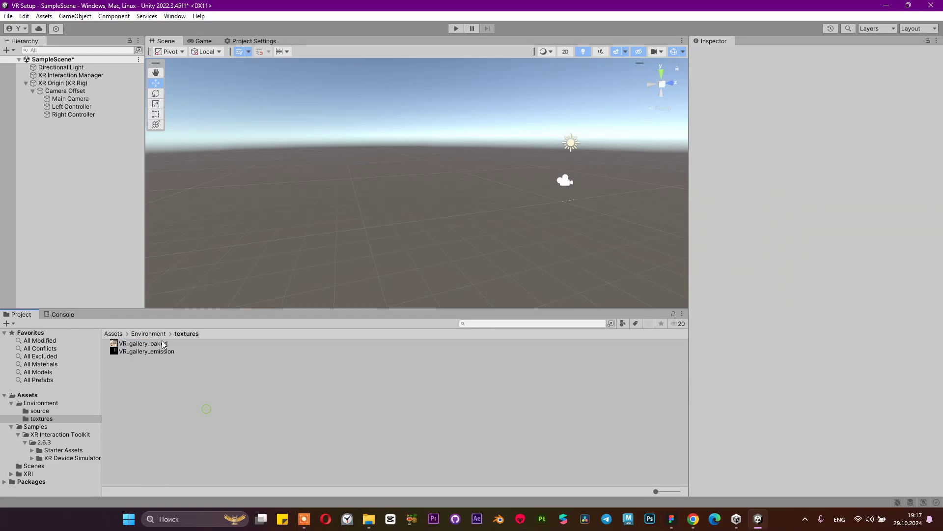
# Step: Add the VR_Gallery model from Assets/Environment/source to SampleScene as a root object
pyautogui.click(154, 336)
pyautogui.doubleClick(142, 344)
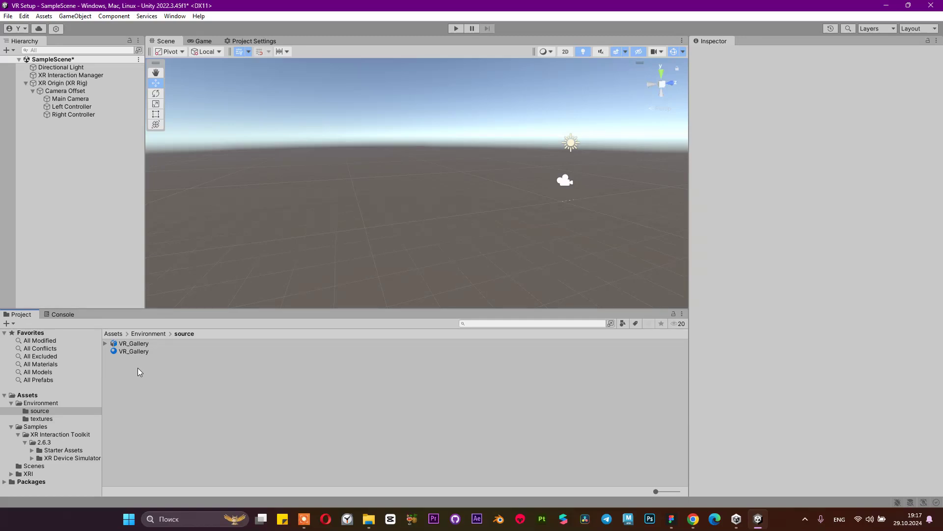
pyautogui.click(149, 334)
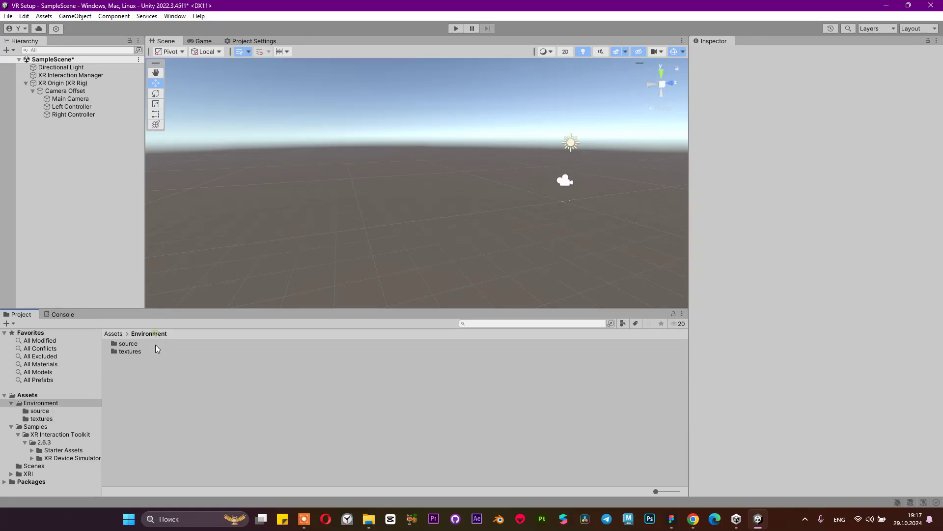
pyautogui.doubleClick(129, 344)
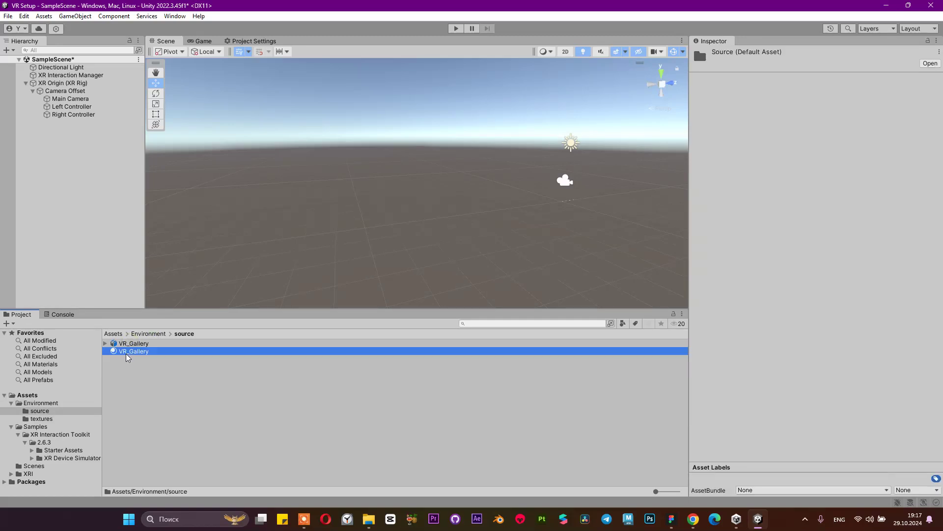
pyautogui.click(127, 351)
pyautogui.click(129, 344)
pyautogui.moveTo(132, 345); pyautogui.dragTo(56, 181)
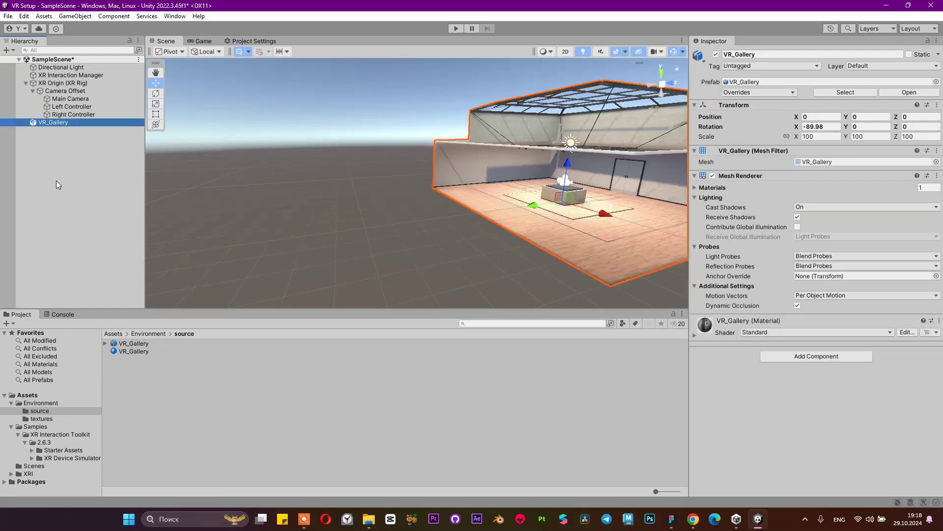
# Step: Examine the placed gallery up close in the scene and locate the texture used as its material's albedo
pyautogui.click(548, 195)
pyautogui.press('f')
pyautogui.scroll(3, 431, 202)
pyautogui.moveTo(432, 203); pyautogui.dragTo(483, 241, button='right')
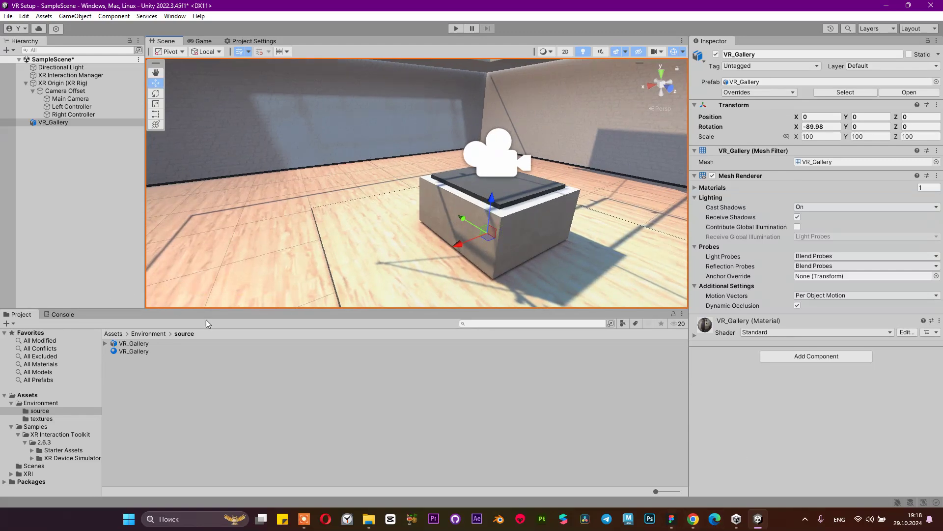
pyautogui.click(711, 331)
pyautogui.click(710, 369)
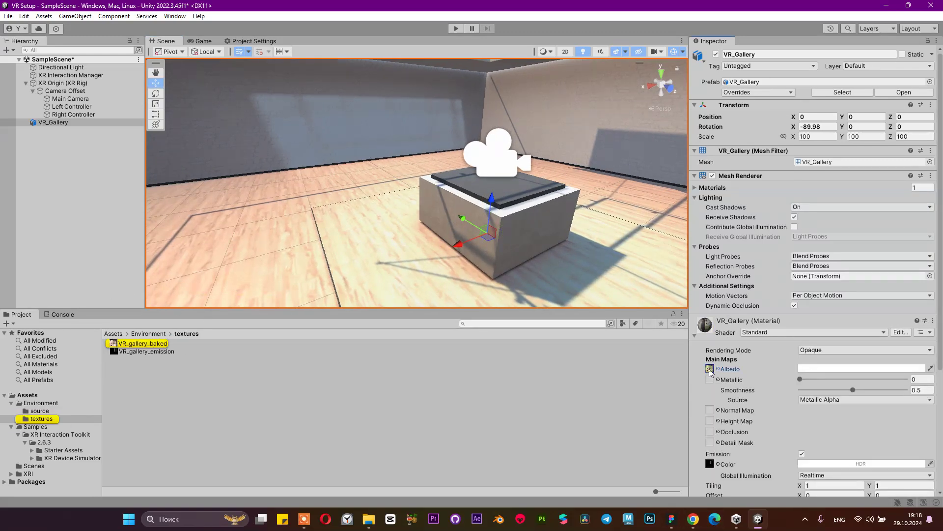
# Step: Examine the baked lighting and surface details of the VR_gallery_baked image up close, and close the image viewer
pyautogui.click(114, 344)
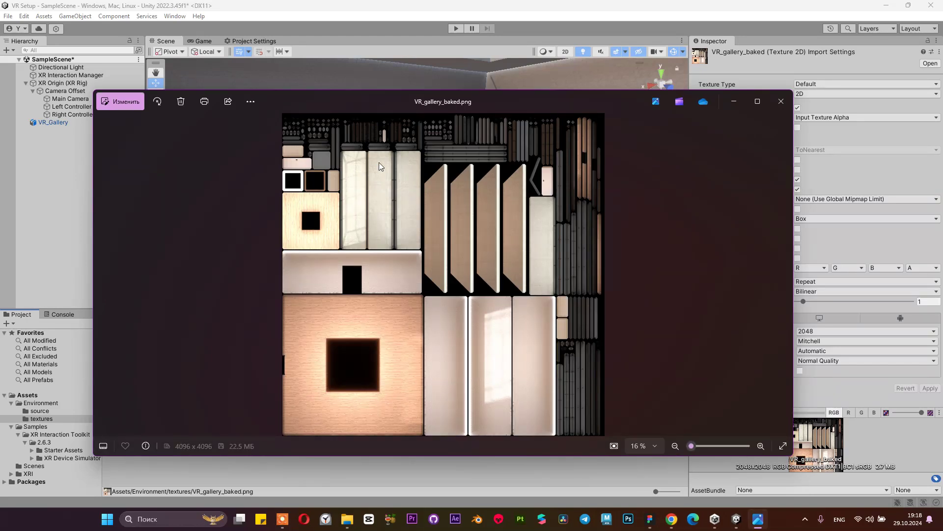
pyautogui.scroll(2, 382, 158)
pyautogui.scroll(2, 383, 164)
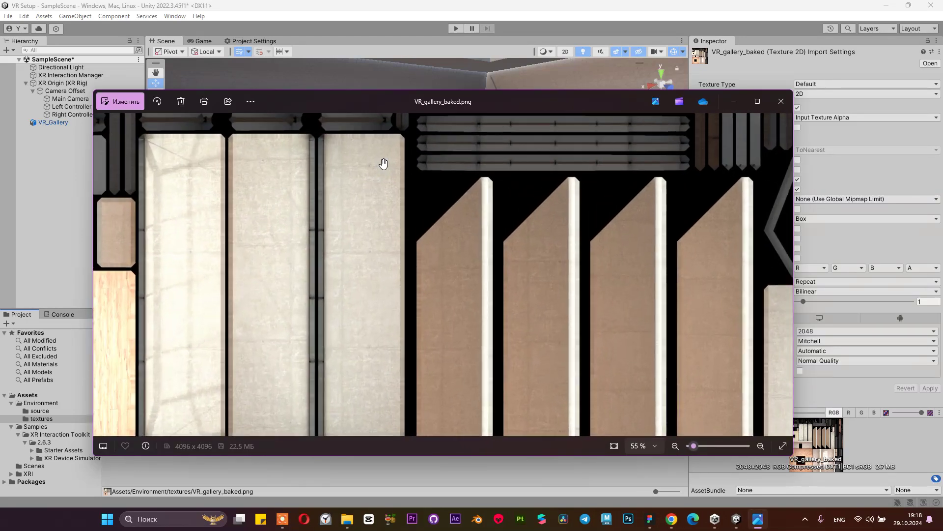
pyautogui.scroll(-5, 383, 164)
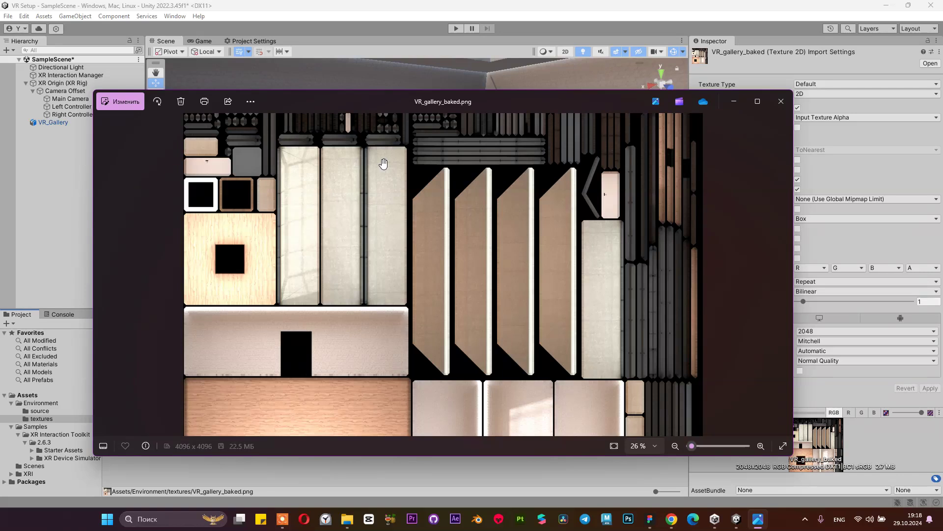
pyautogui.scroll(2, 383, 164)
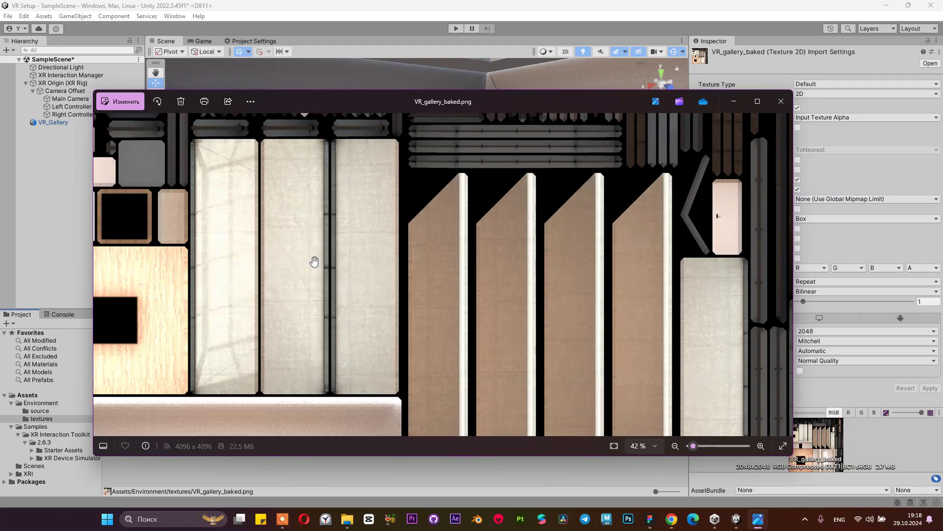
pyautogui.scroll(2, 478, 308)
pyautogui.moveTo(504, 323); pyautogui.dragTo(499, 112)
pyautogui.moveTo(491, 223); pyautogui.dragTo(482, 45)
pyautogui.moveTo(459, 160); pyautogui.dragTo(438, 49)
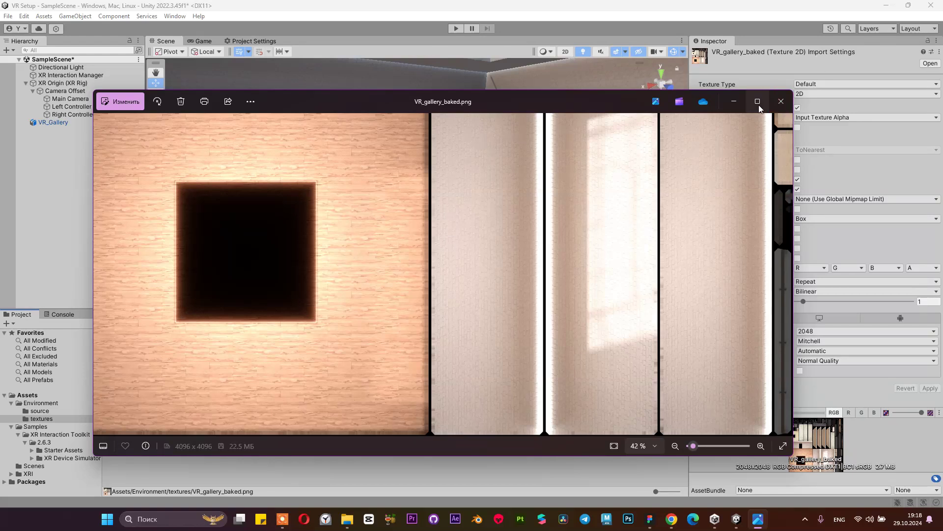
pyautogui.click(781, 102)
pyautogui.click(97, 160)
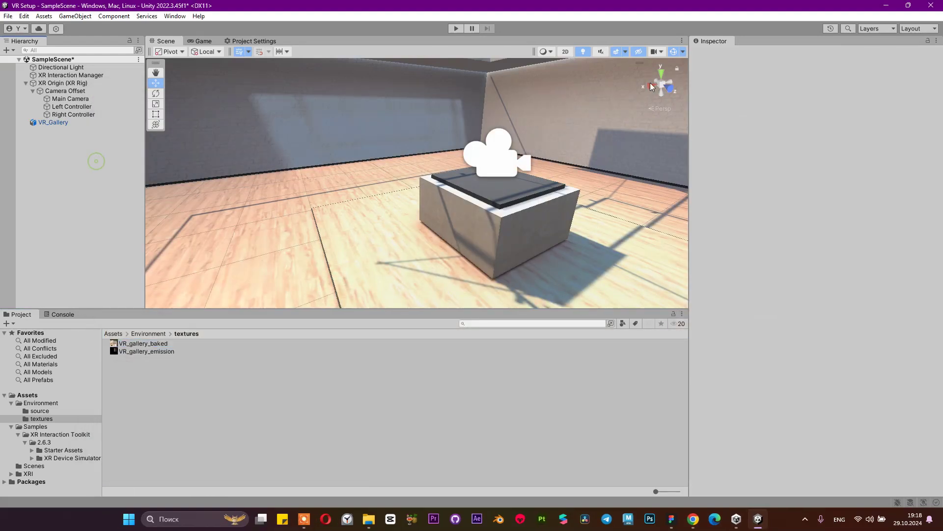
# Step: Examine the VR_Gallery interior in the scene from several angles, including the central pedestal, floor, walls and ceiling
pyautogui.click(64, 123)
pyautogui.scroll(-5, 362, 140)
pyautogui.keyDown('alt'); pyautogui.moveTo(378, 146); pyautogui.dragTo(526, 206); pyautogui.keyUp('alt')
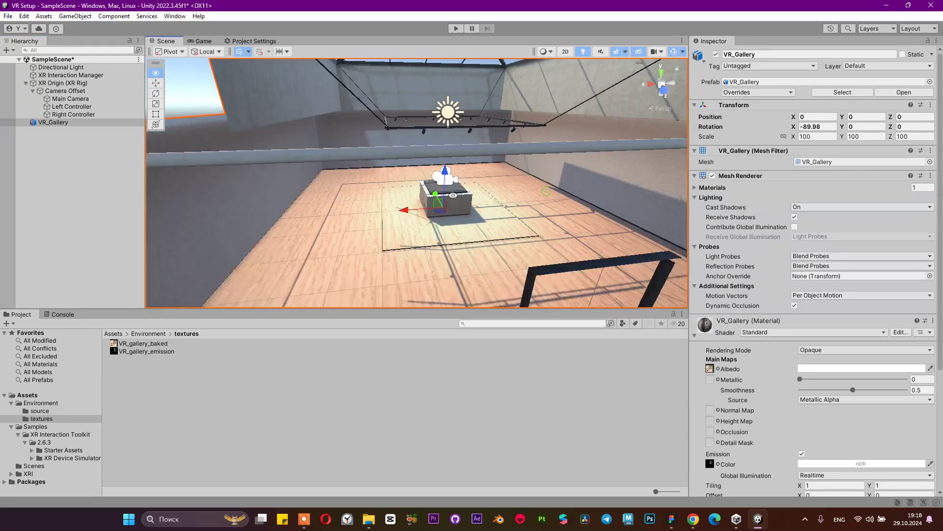
pyautogui.scroll(5, 546, 191)
pyautogui.keyDown('alt'); pyautogui.moveTo(440, 216); pyautogui.dragTo(429, 239); pyautogui.keyUp('alt')
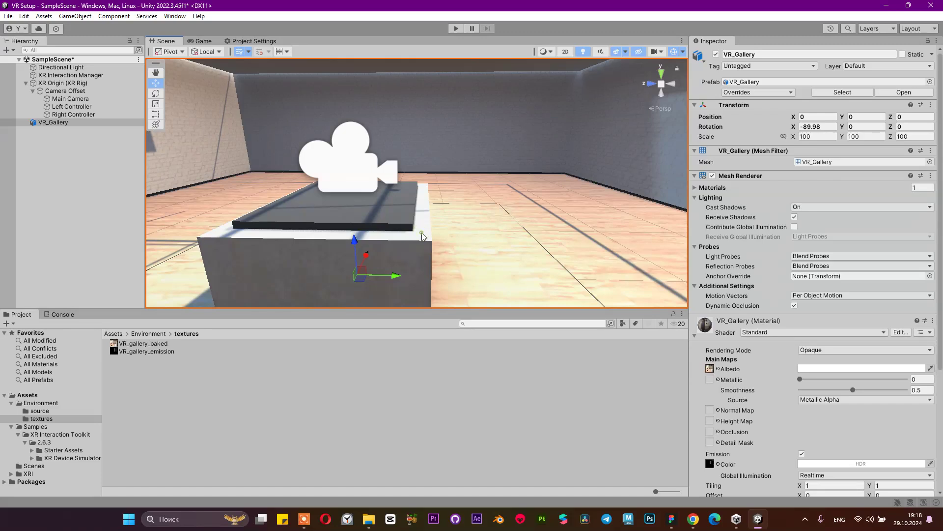
pyautogui.click(33, 125)
pyautogui.keyDown('alt'); pyautogui.moveTo(444, 239); pyautogui.dragTo(489, 193); pyautogui.keyUp('alt')
pyautogui.scroll(-10, 490, 193)
pyautogui.keyDown('alt'); pyautogui.moveTo(577, 203); pyautogui.dragTo(764, 216); pyautogui.keyUp('alt')
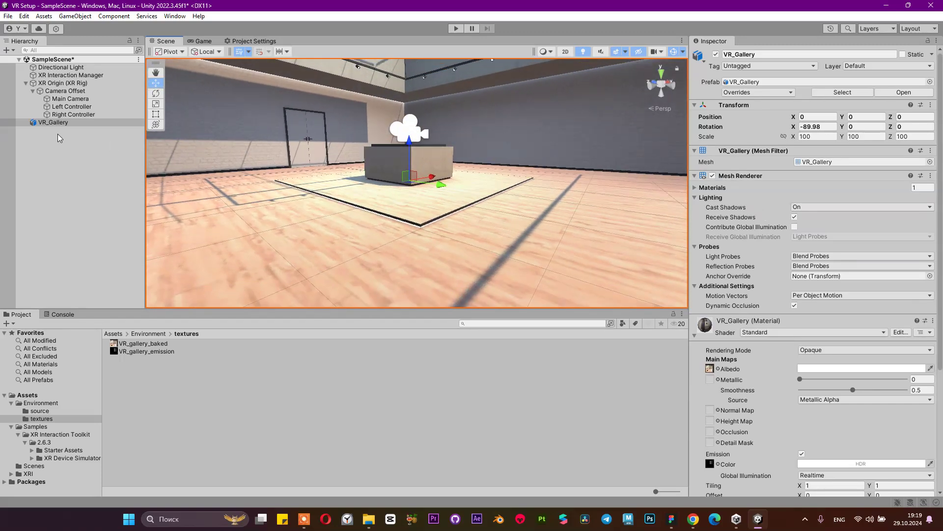
pyautogui.keyDown('alt'); pyautogui.moveTo(206, 177); pyautogui.dragTo(296, 195); pyautogui.keyUp('alt')
pyautogui.keyDown('alt'); pyautogui.moveTo(295, 195); pyautogui.dragTo(471, 200, button='right'); pyautogui.keyUp('alt')
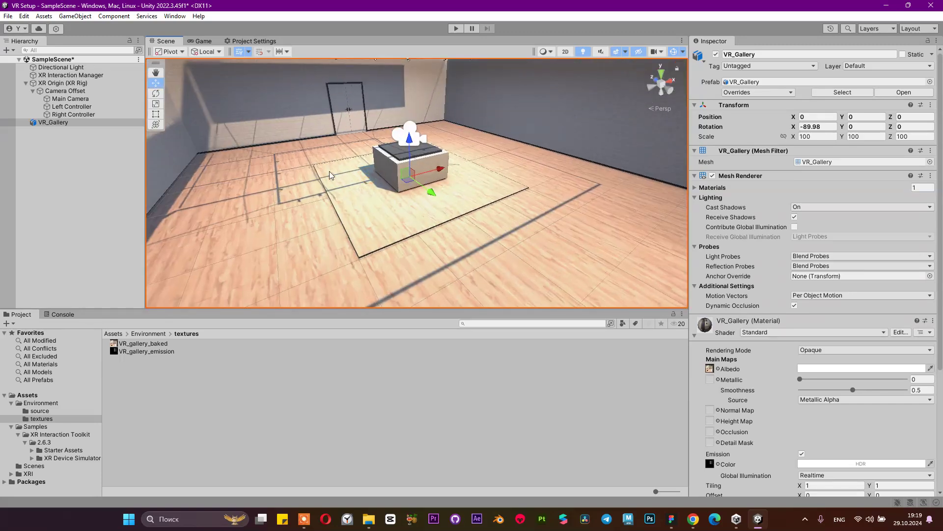
# Step: Add a plane to the scene, scale it uniformly to 1.0884 and raise it to Y 0.01 over the gallery floor
pyautogui.click(105, 163)
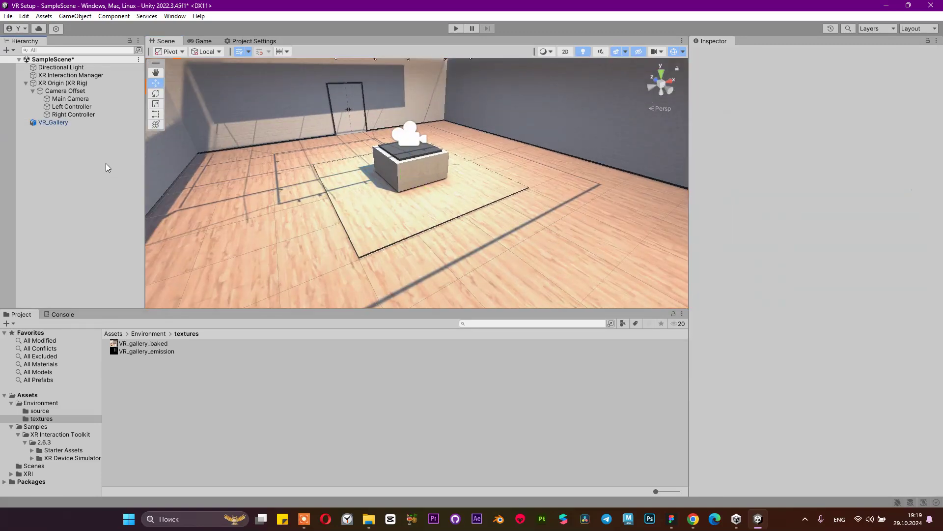
pyautogui.rightClick(87, 149)
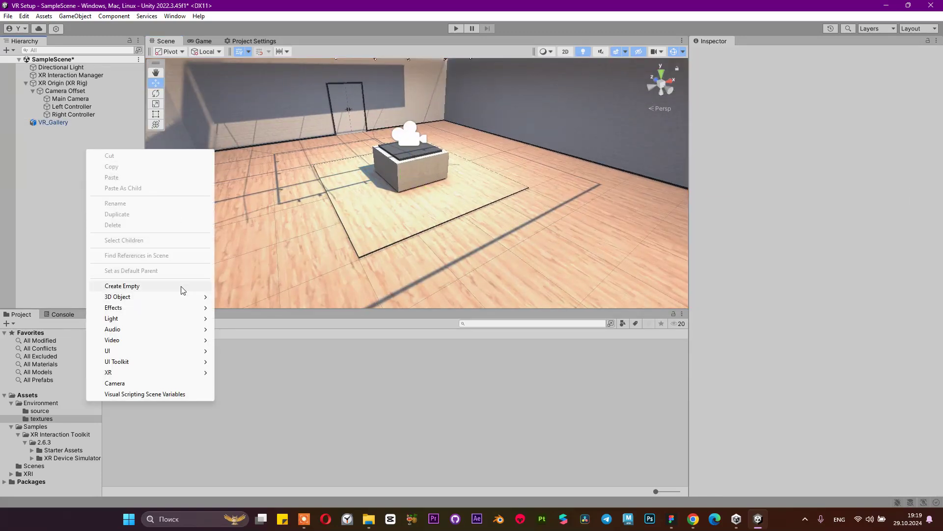
pyautogui.moveTo(179, 296)
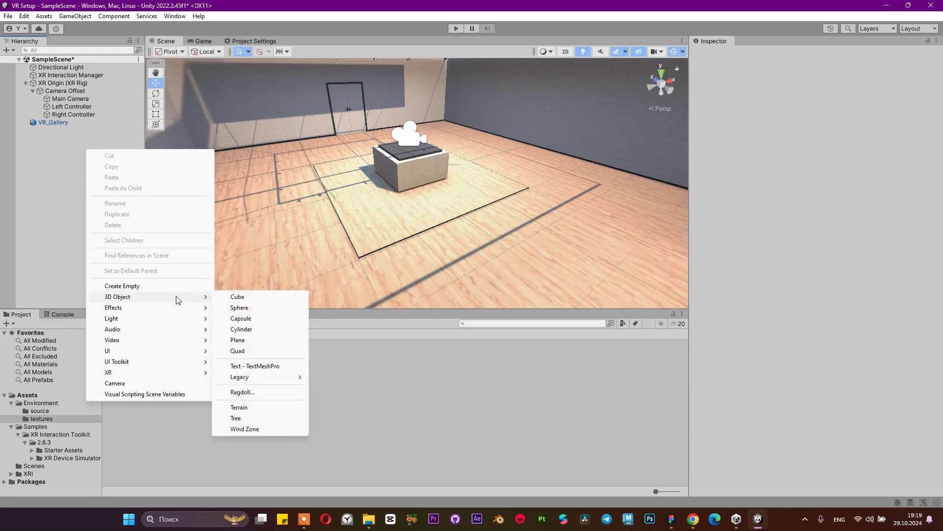
pyautogui.click(238, 340)
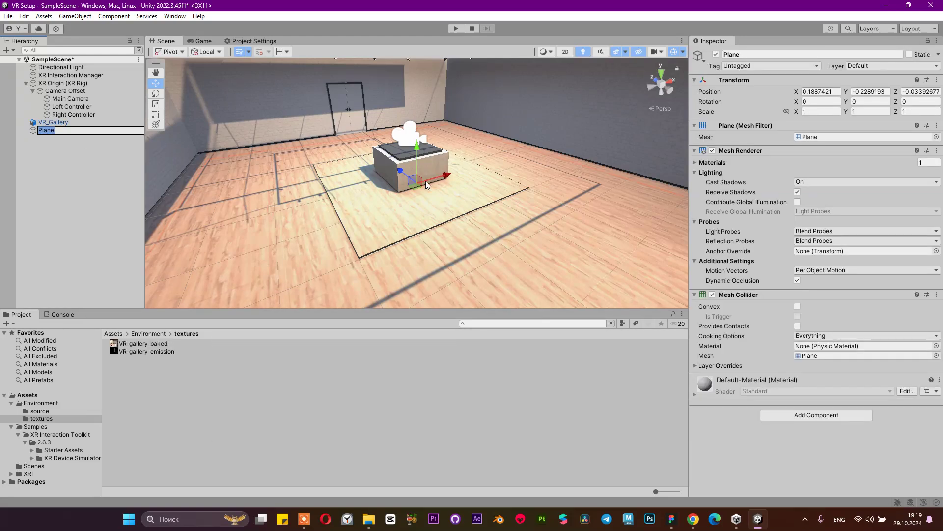
pyautogui.click(104, 193)
pyautogui.click(78, 133)
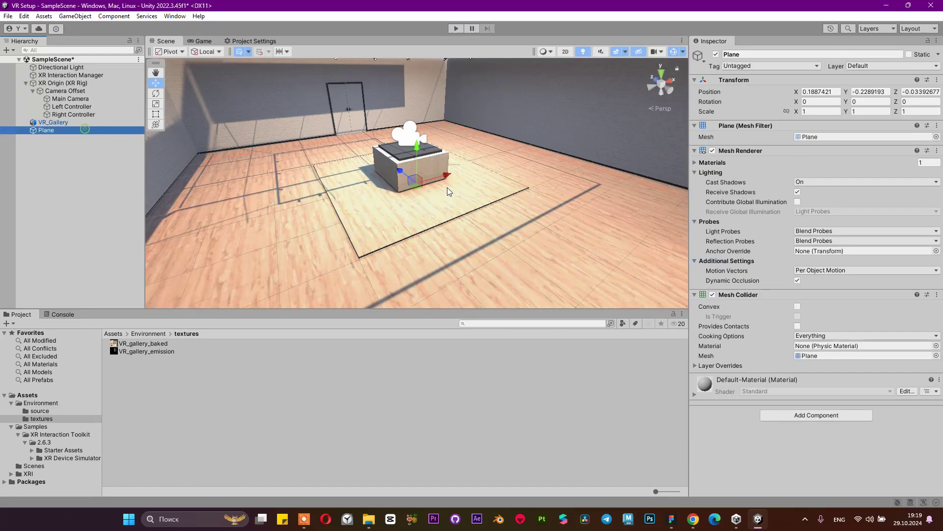
pyautogui.press('r')
pyautogui.moveTo(415, 182); pyautogui.dragTo(423, 143)
pyautogui.scroll(5, 415, 130)
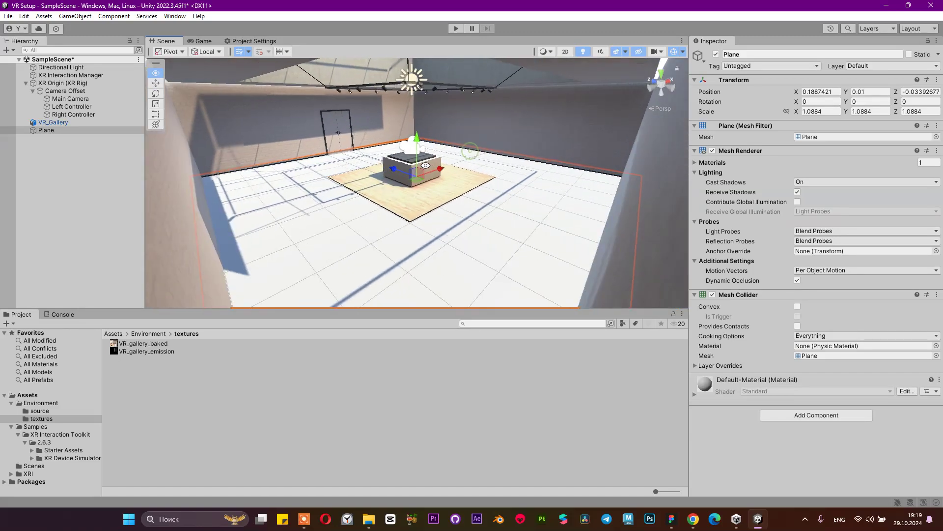
# Step: Delete the plane covering the gallery floor from the scene
pyautogui.click(402, 126)
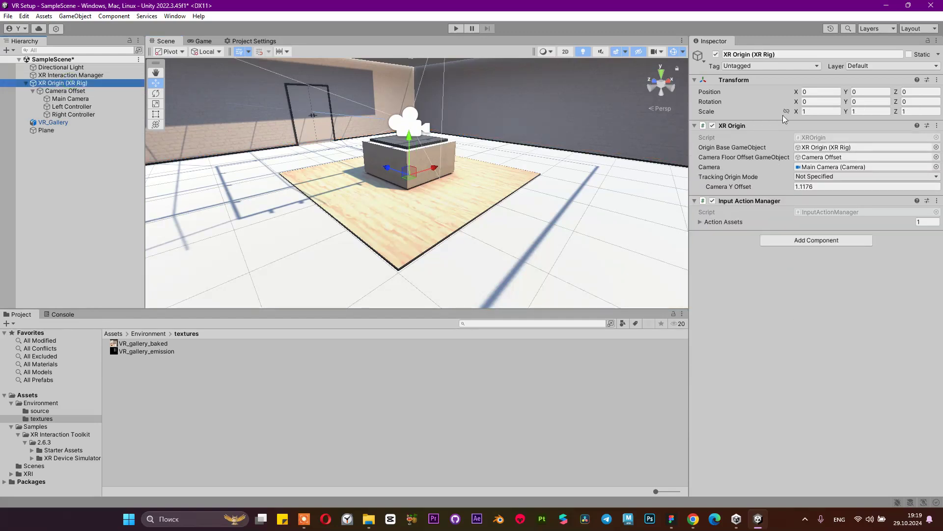
pyautogui.click(57, 130)
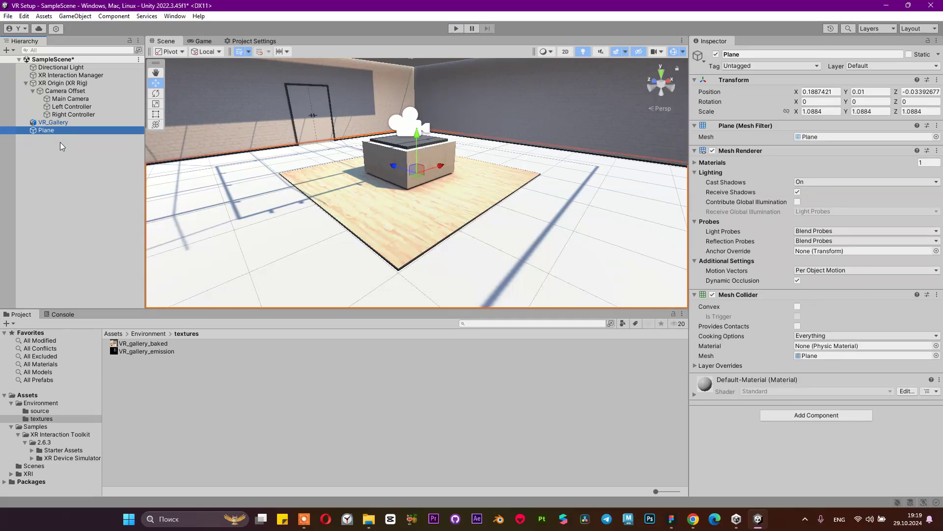
pyautogui.press('Delete')
# Step: Inspect the XR Origin inside the gallery and check its camera's view of the room in the Game view
pyautogui.keyDown('alt'); pyautogui.moveTo(544, 190); pyautogui.dragTo(423, 171); pyautogui.keyUp('alt')
pyautogui.keyDown('alt'); pyautogui.moveTo(306, 140); pyautogui.dragTo(373, 118); pyautogui.keyUp('alt')
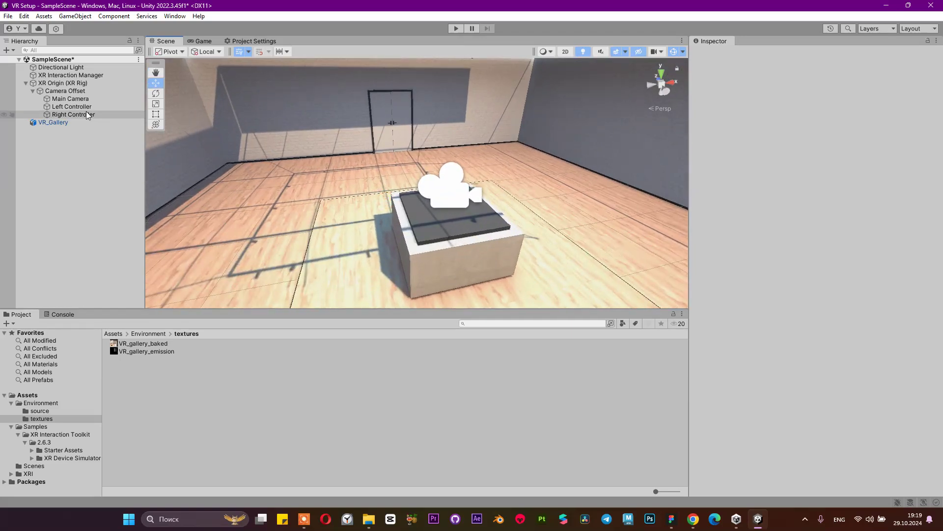
pyautogui.click(89, 82)
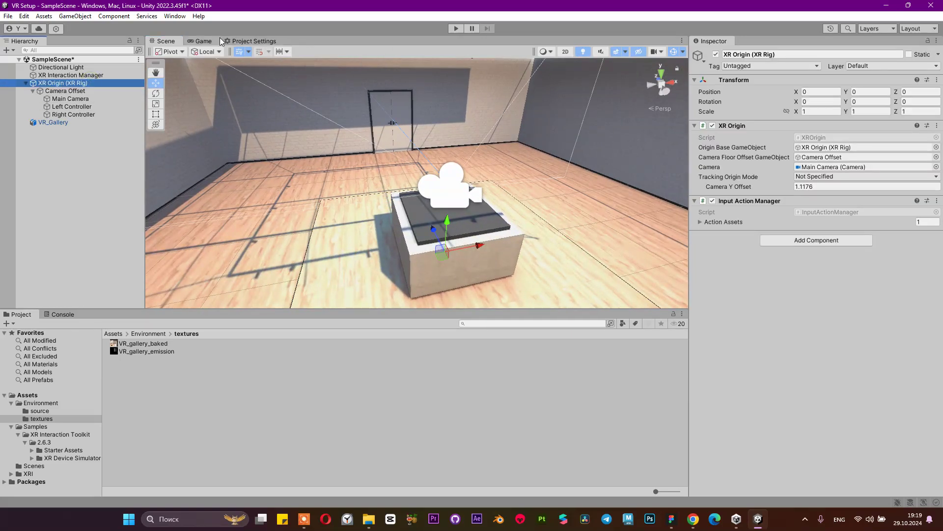
pyautogui.click(204, 41)
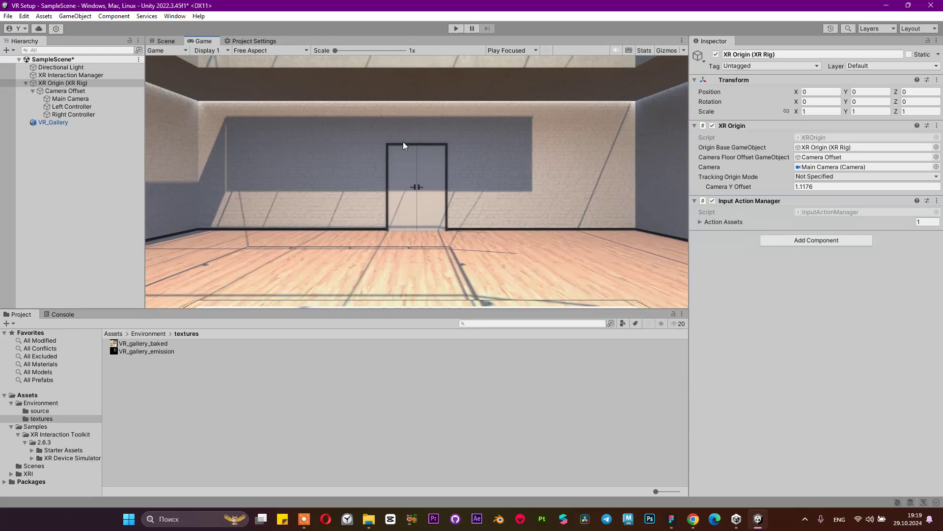
pyautogui.click(61, 191)
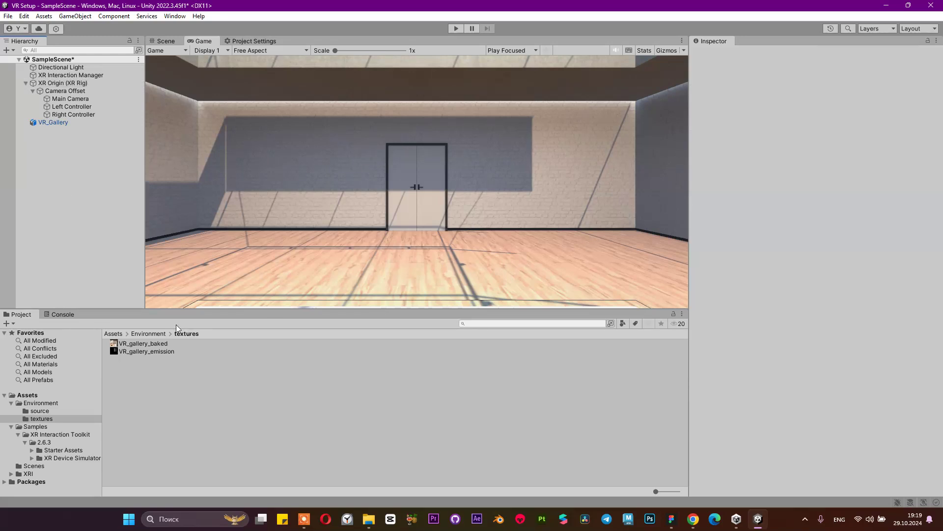
# Step: Add the XR Device Simulator prefab from the XR Interaction Toolkit 2.6.3 samples to the scene as a root object
pyautogui.click(113, 334)
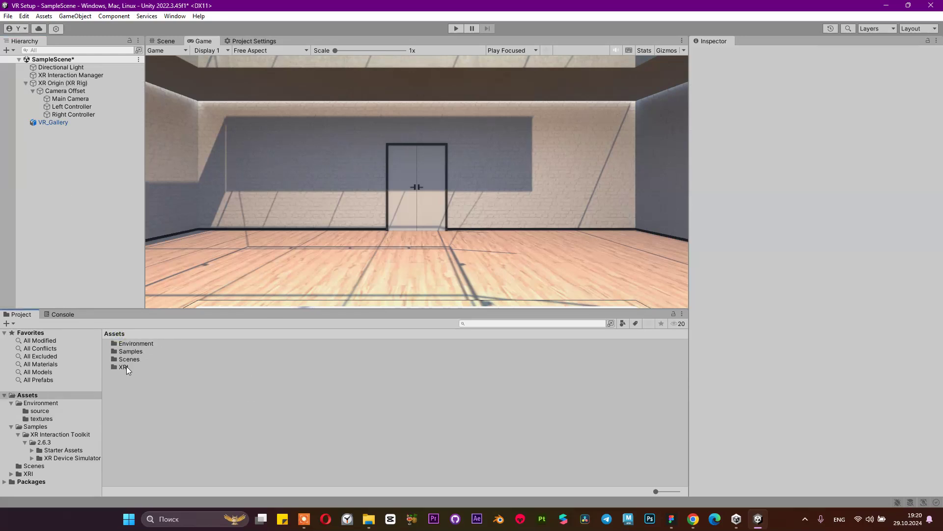
pyautogui.click(35, 426)
pyautogui.click(49, 434)
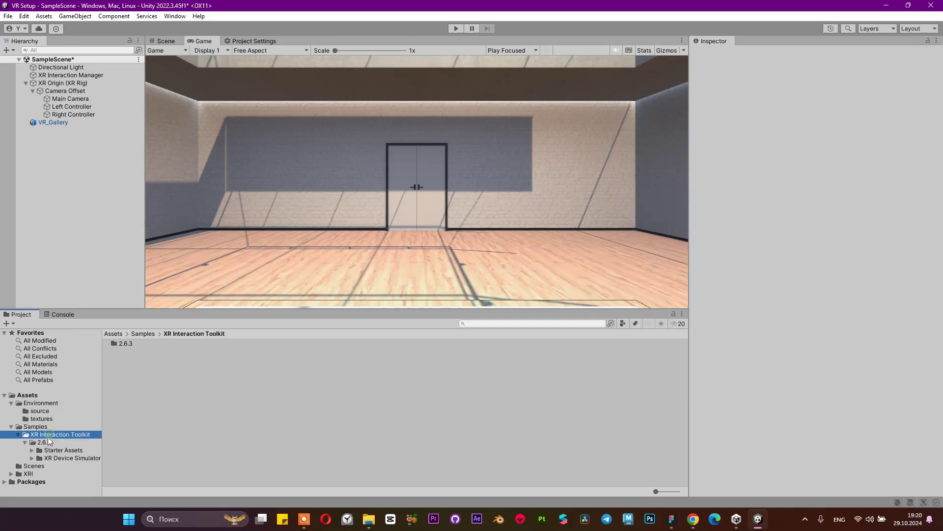
pyautogui.click(47, 458)
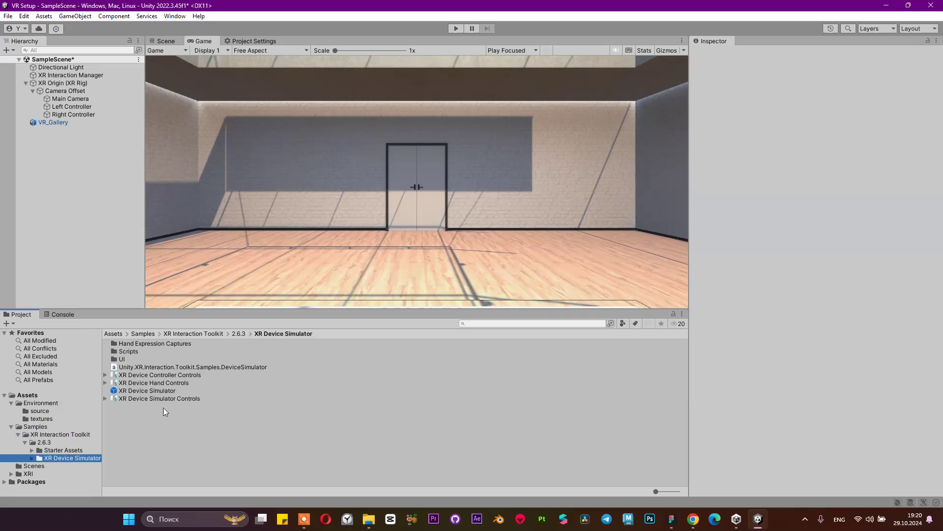
pyautogui.click(163, 391)
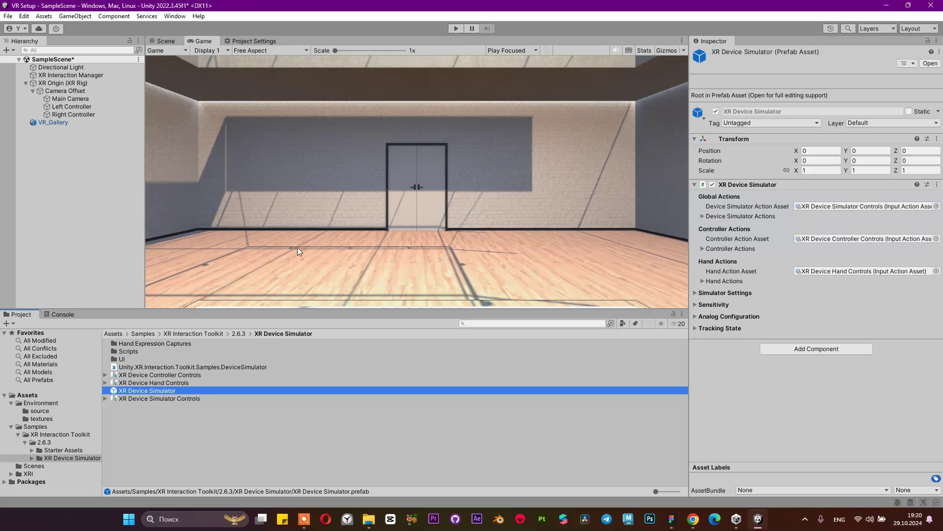
pyautogui.moveTo(146, 390); pyautogui.dragTo(69, 233)
pyautogui.moveTo(74, 158); pyautogui.dragTo(72, 157)
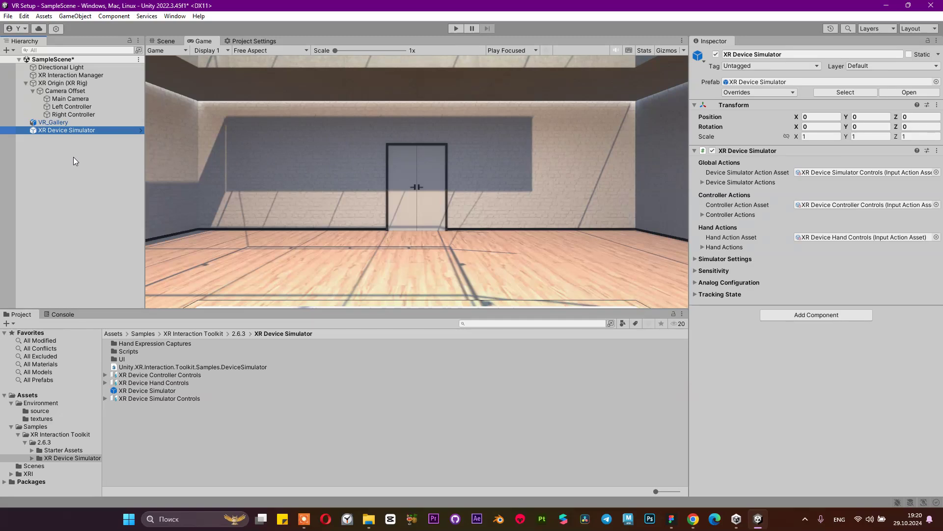
# Step: Examine the device simulator and controller action references of the XR Device Simulator in the scene
pyautogui.click(166, 42)
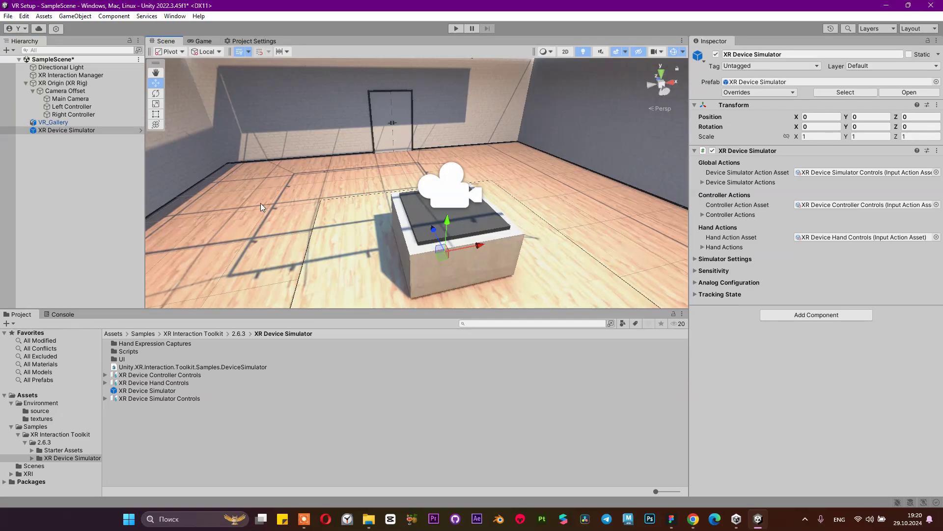
pyautogui.click(84, 129)
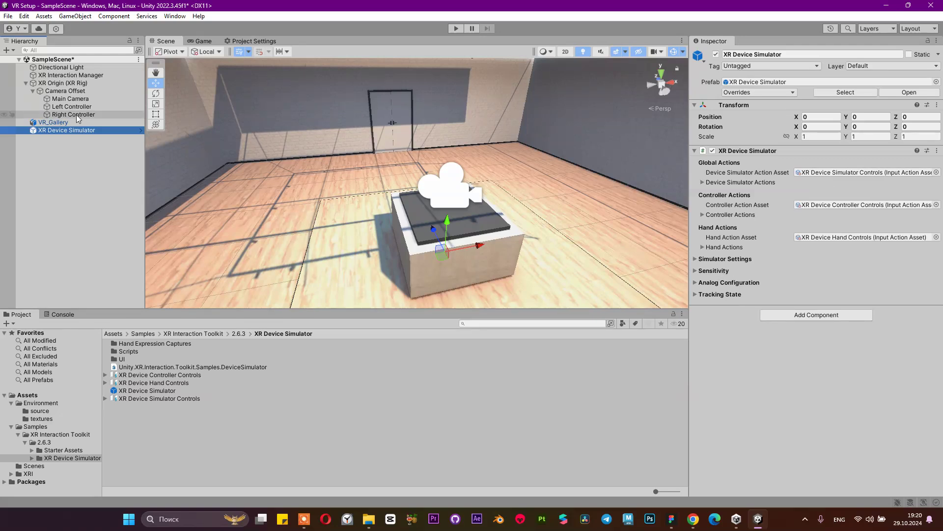
pyautogui.click(703, 182)
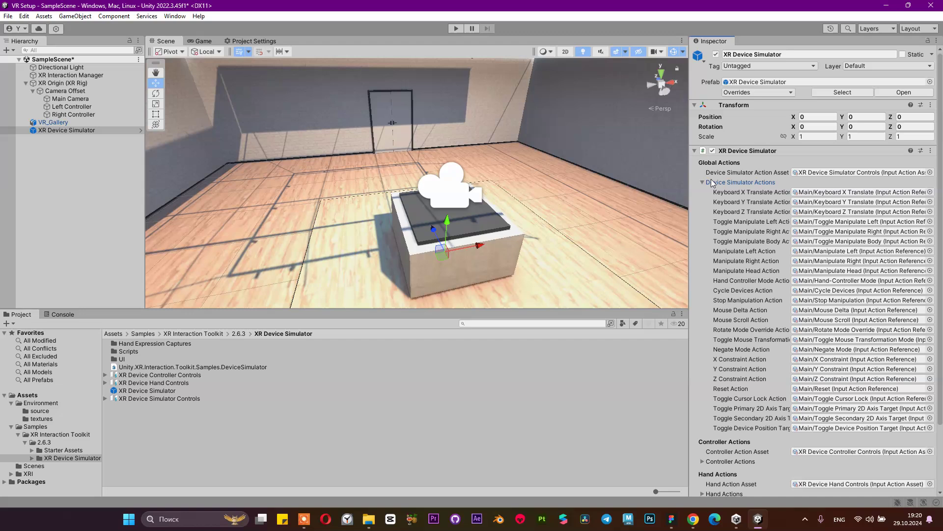
pyautogui.moveTo(717, 349)
# Step: Run the scene in Play mode and turn the simulated headset to look around the gallery
pyautogui.click(455, 29)
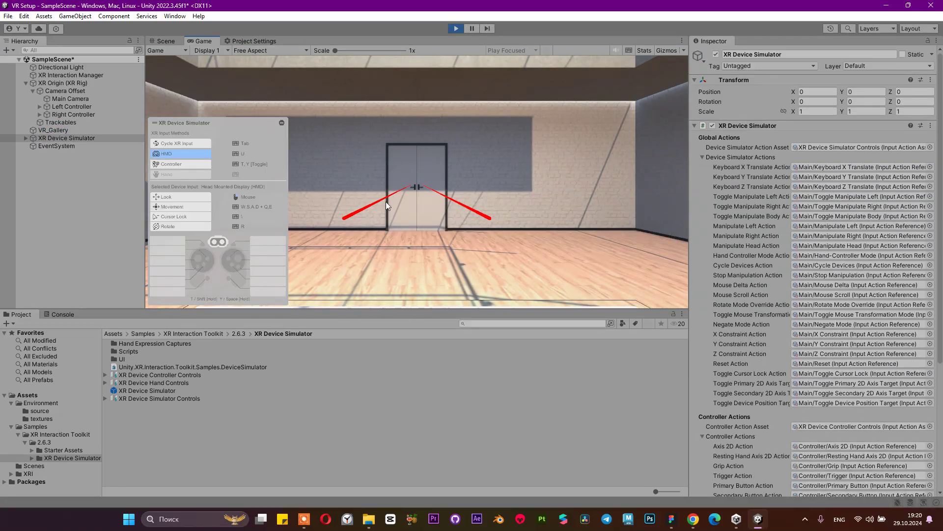
pyautogui.moveTo(360, 211)
pyautogui.mouseDown(button='right')
pyautogui.moveTo(216, 173)
pyautogui.moveTo(337, 204)
pyautogui.moveTo(344, 193)
pyautogui.moveTo(349, 216)
pyautogui.moveTo(363, 203)
pyautogui.mouseUp(button='right')
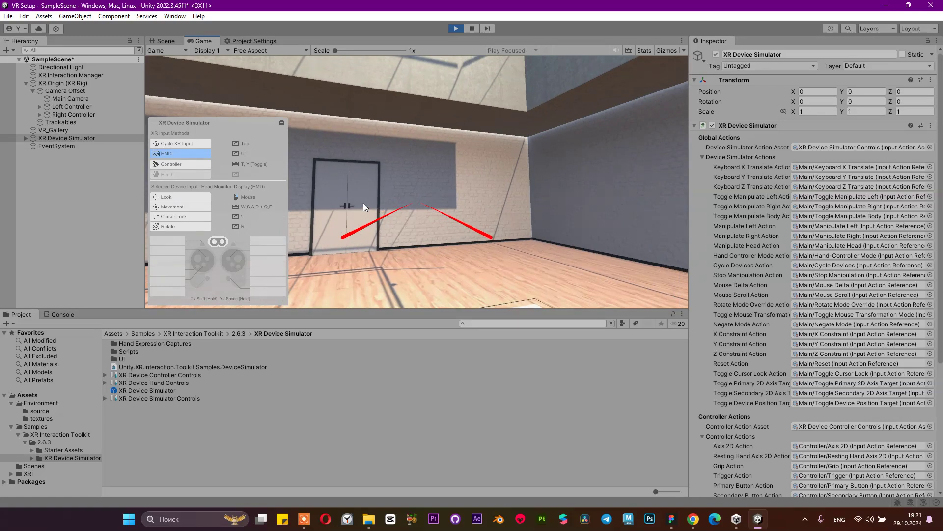
pyautogui.moveTo(363, 202); pyautogui.dragTo(464, 331, button='right')
# Step: Enlarge the Game view by shrinking the Project, Inspector and Hierarchy areas around it
pyautogui.moveTo(465, 331); pyautogui.dragTo(464, 423)
pyautogui.moveTo(700, 240); pyautogui.dragTo(821, 241)
pyautogui.moveTo(145, 113)
pyautogui.mouseDown()
pyautogui.moveTo(173, 113)
pyautogui.moveTo(173, 99)
pyautogui.moveTo(134, 103)
pyautogui.mouseUp()
# Step: Look around with the headset, cycle the simulated input to the left and right controllers, and aim the controller ray
pyautogui.moveTo(219, 120); pyautogui.dragTo(366, 238, button='right')
pyautogui.moveTo(382, 116); pyautogui.dragTo(467, 5, button='right')
pyautogui.press('Tab')
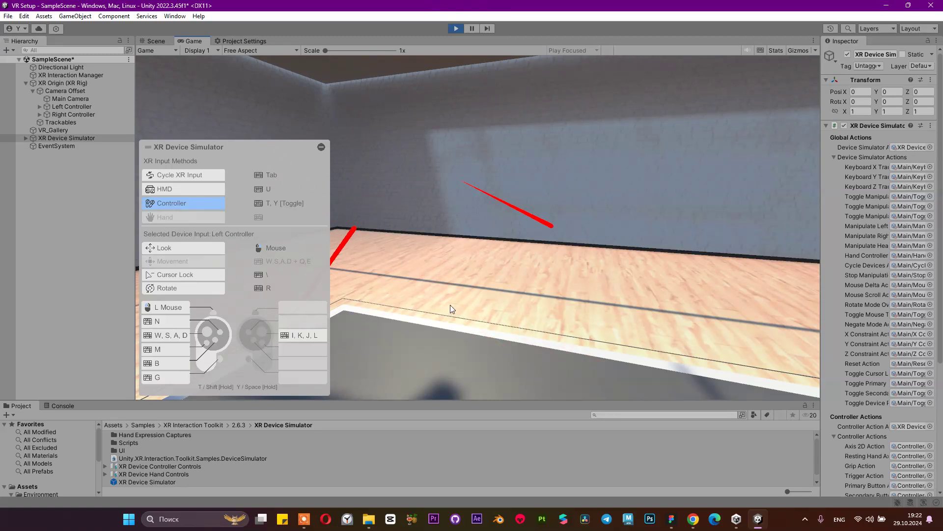
pyautogui.moveTo(450, 185); pyautogui.dragTo(524, 217, button='right')
pyautogui.press('Tab')
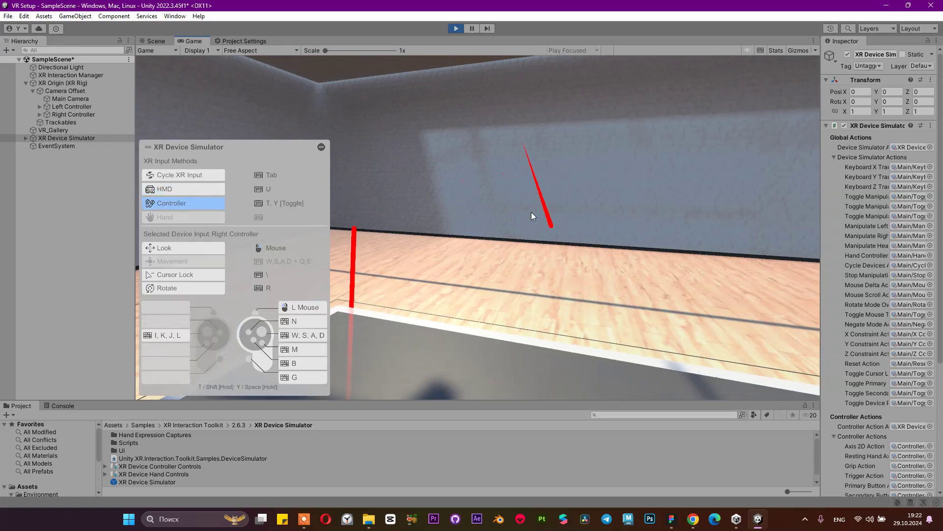
# Step: Swing the right controller's ray, test its trigger and grip, and cycle the input back to the HMD
pyautogui.moveTo(673, 261); pyautogui.dragTo(539, 230, button='right')
pyautogui.moveTo(547, 226); pyautogui.dragTo(225, 228, button='right')
pyautogui.click(571, 223)
pyautogui.press('g')
pyautogui.click(525, 223)
pyautogui.press('Tab')
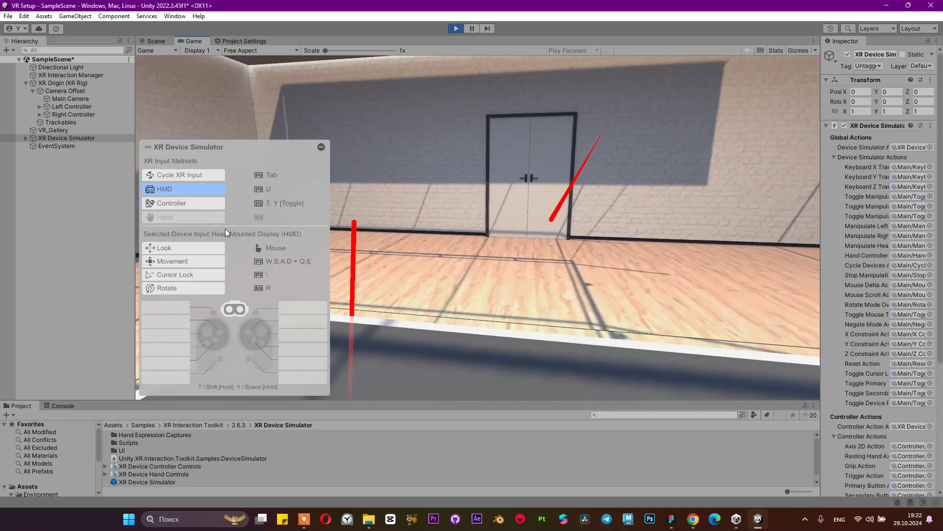
# Step: Cycle repeatedly between the simulated controllers and the HMD, turning each device in the gallery
pyautogui.press('Tab')
pyautogui.moveTo(283, 229); pyautogui.dragTo(214, 215, button='right')
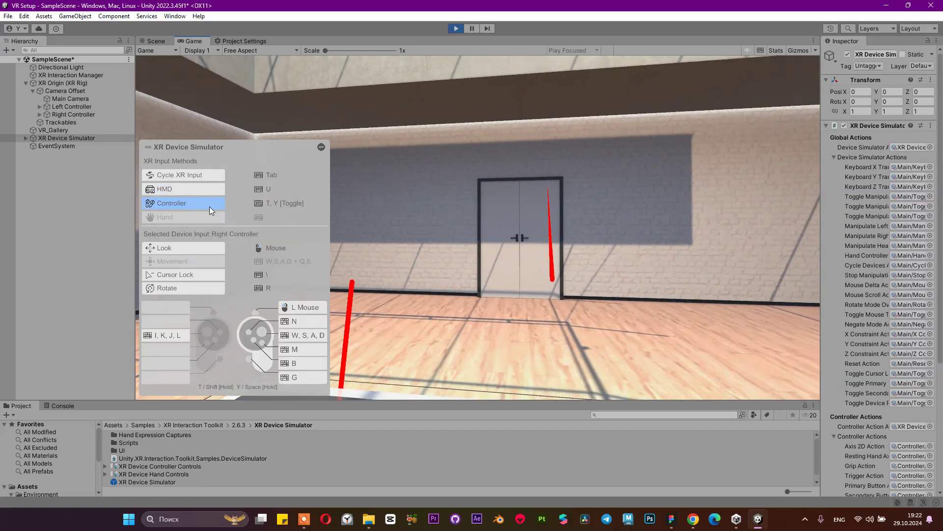
pyautogui.press('Tab')
pyautogui.moveTo(217, 211); pyautogui.dragTo(65, 193, button='right')
pyautogui.press('Tab')
pyautogui.press('Tab')
pyautogui.moveTo(543, 228); pyautogui.dragTo(942, 189, button='right')
pyautogui.moveTo(673, 244); pyautogui.dragTo(451, 279, button='right')
# Step: Switch the simulator's mouse mode to Translate and walk the headset around the gallery pedestal
pyautogui.press('r')
pyautogui.press('w')
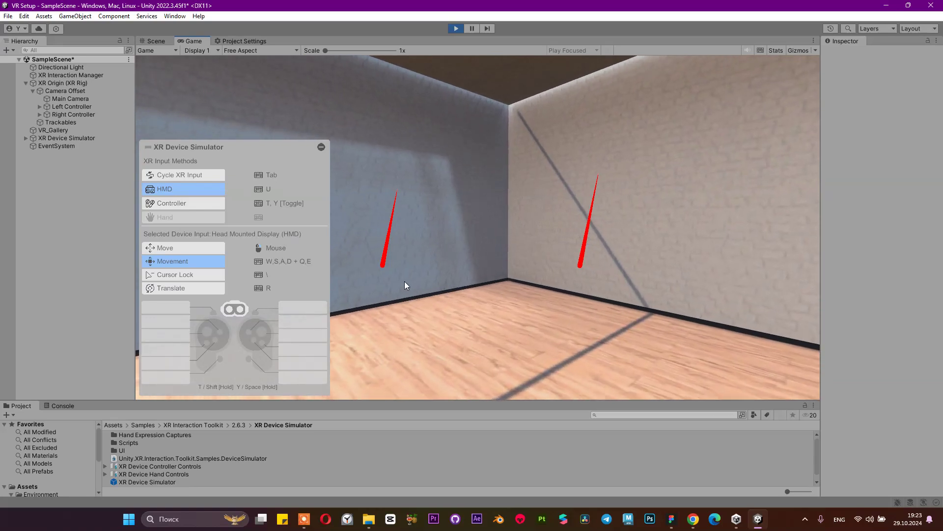
pyautogui.moveTo(405, 286); pyautogui.dragTo(102, 267, button='right')
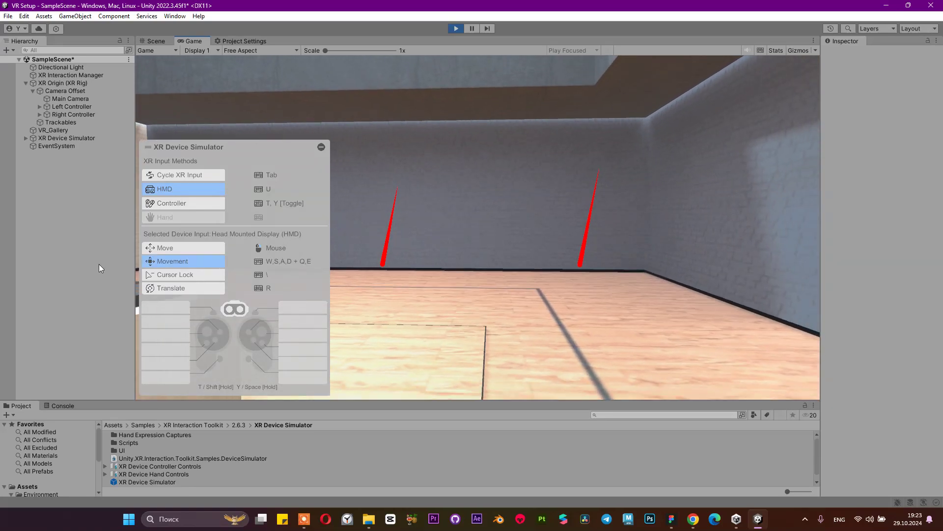
pyautogui.press('s')
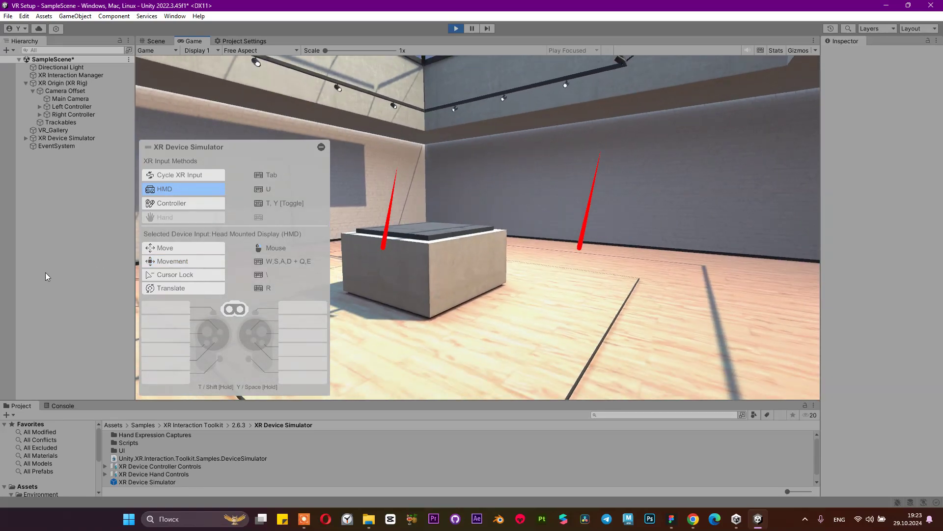
pyautogui.press('a')
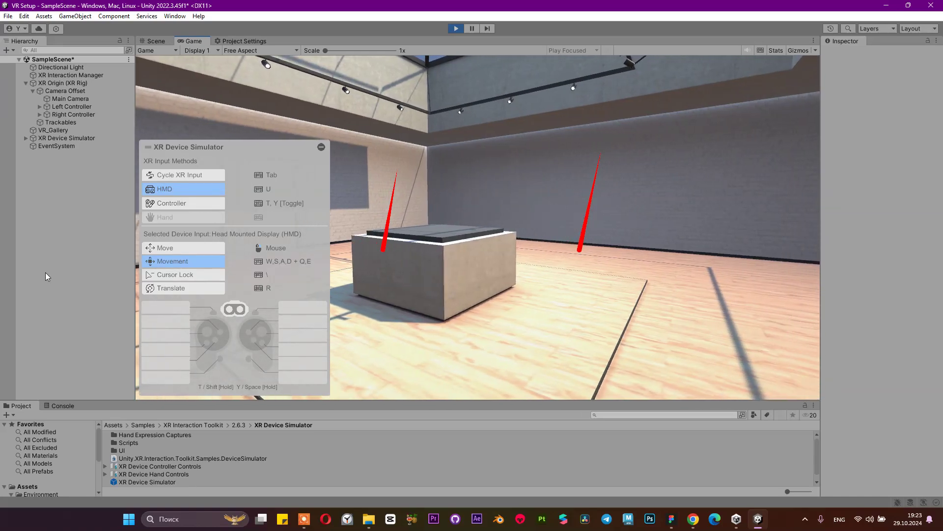
pyautogui.press('w')
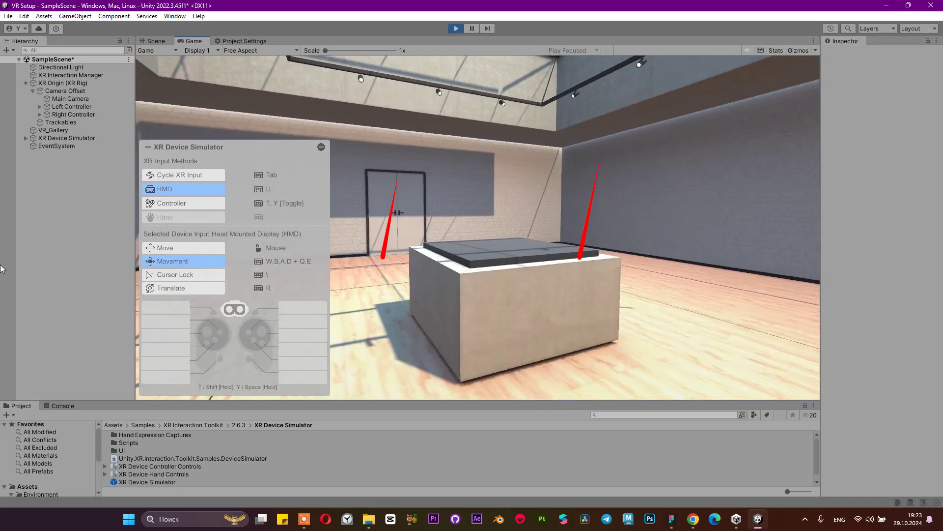
pyautogui.press('w')
pyautogui.press('d')
# Step: Select the left and right controllers directly, move them around, and return control to the HMD to shift the view
pyautogui.press('t')
pyautogui.moveTo(419, 241); pyautogui.dragTo(37, 210, button='right')
pyautogui.moveTo(122, 320); pyautogui.dragTo(102, 232, button='right')
pyautogui.moveTo(366, 169); pyautogui.dragTo(529, 222, button='right')
pyautogui.press('y')
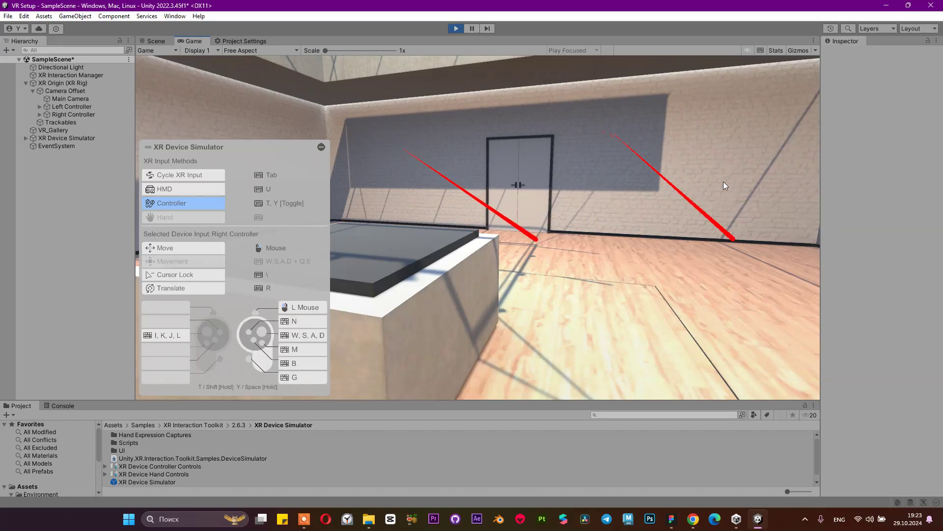
pyautogui.press('u')
pyautogui.moveTo(623, 205); pyautogui.dragTo(417, 191, button='right')
# Step: Take control of the left controller and move and rotate it over the pedestal, switching between Translate and Rotate modes
pyautogui.press('t')
pyautogui.moveTo(469, 270); pyautogui.dragTo(216, 175, button='right')
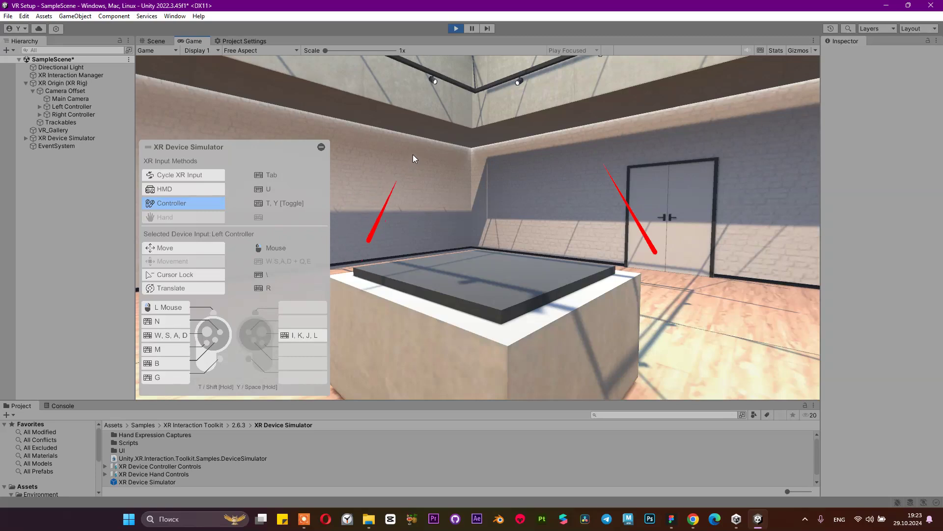
pyautogui.moveTo(389, 205); pyautogui.dragTo(399, 243, button='right')
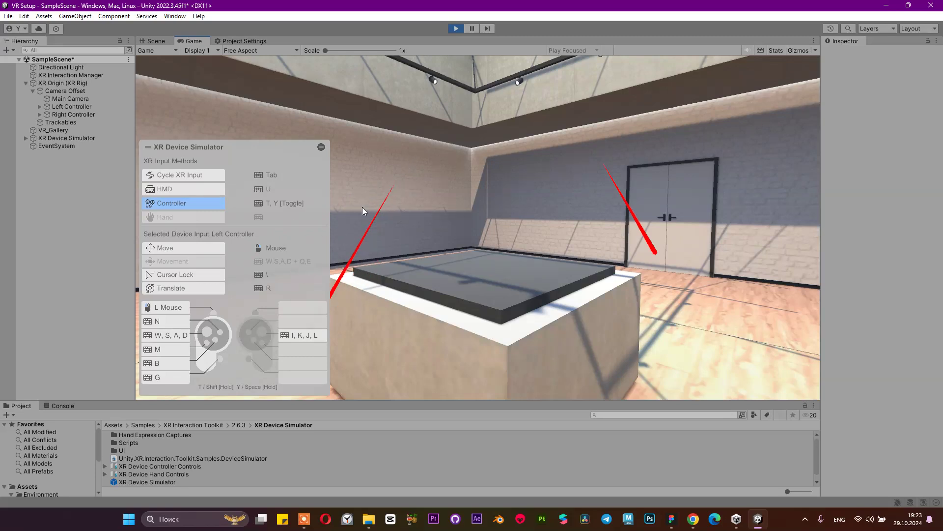
pyautogui.moveTo(421, 205); pyautogui.dragTo(432, 191)
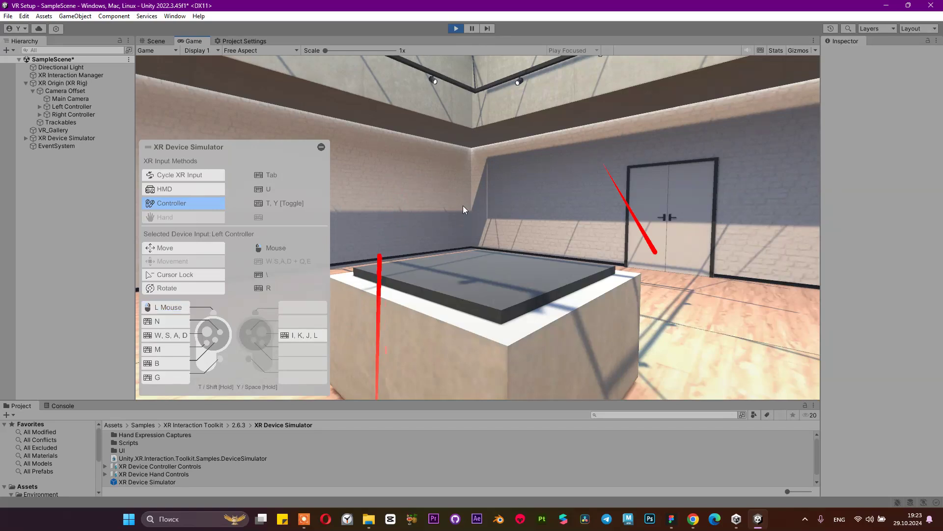
pyautogui.moveTo(479, 60); pyautogui.dragTo(458, 196, button='right')
pyautogui.press('r')
pyautogui.moveTo(458, 196); pyautogui.dragTo(402, 316)
pyautogui.moveTo(552, 149); pyautogui.dragTo(617, 273)
# Step: Test toggling the left controller's manipulation on and off repeatedly
pyautogui.press('t')
pyautogui.press('t')
pyautogui.press('t')
pyautogui.press('t')
pyautogui.press('t')
pyautogui.press('t')
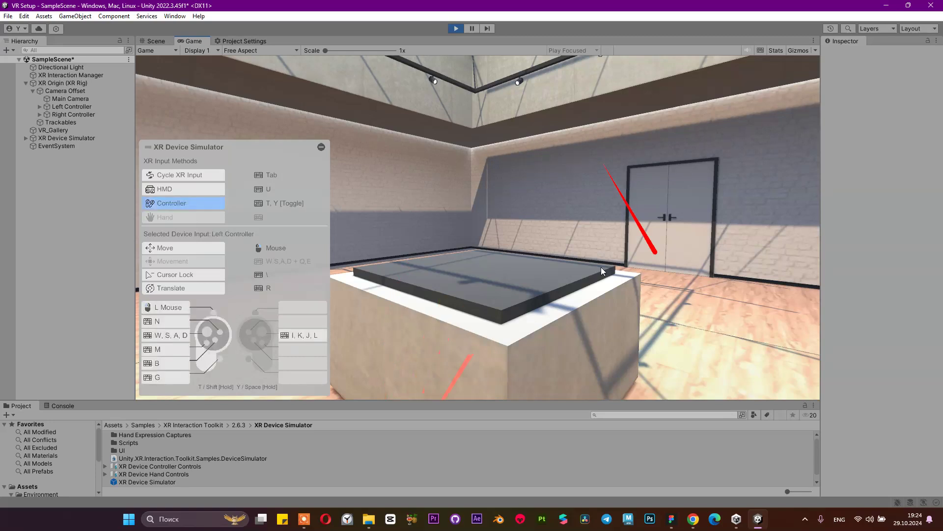
pyautogui.press('t')
pyautogui.press('t')
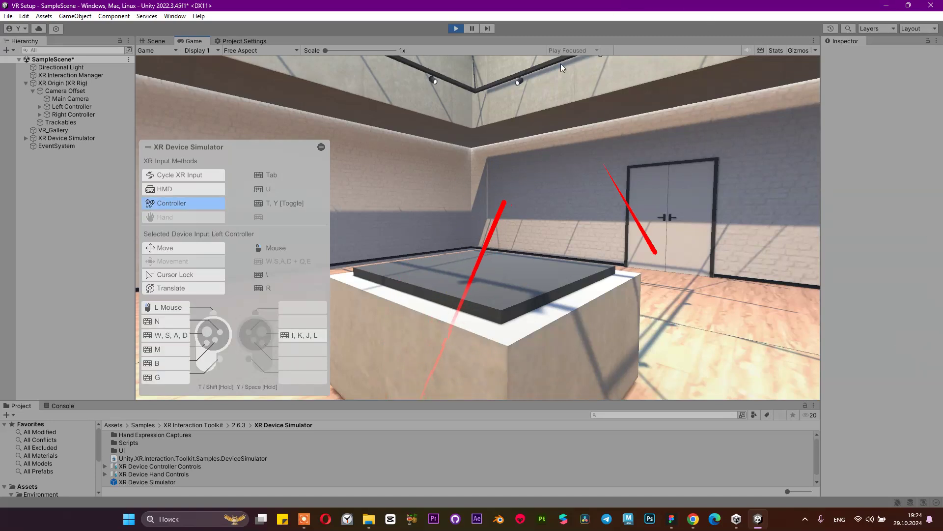
pyautogui.press('t')
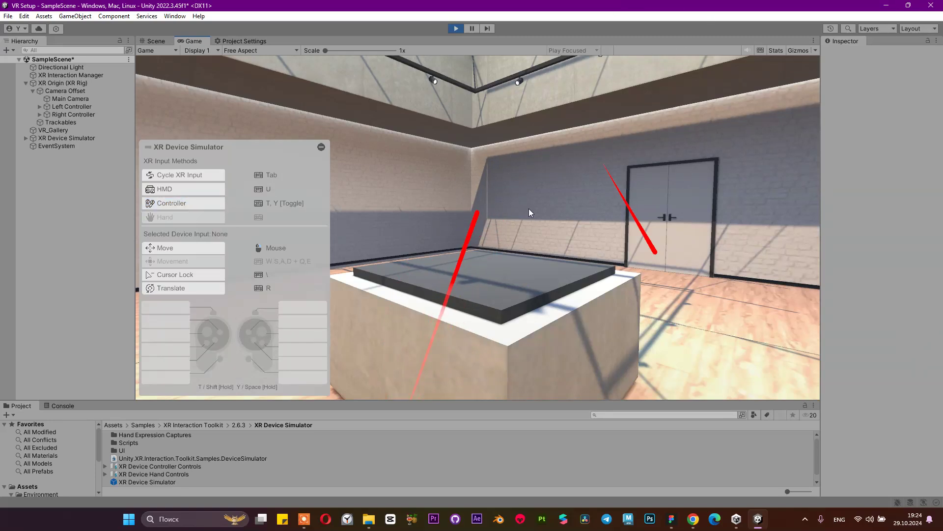
# Step: Test toggled and held manipulation of the right controller, then stop Play mode
pyautogui.press('y')
pyautogui.press('y')
pyautogui.press('y')
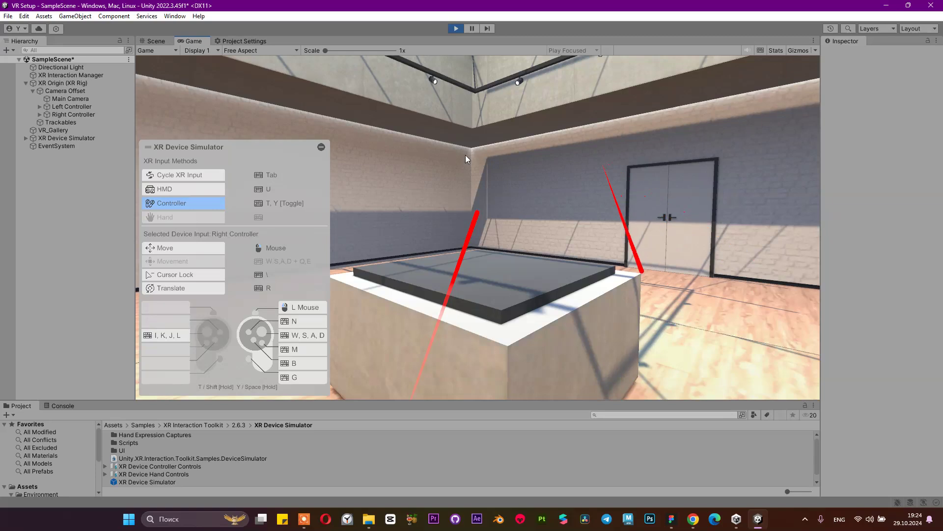
pyautogui.press('y')
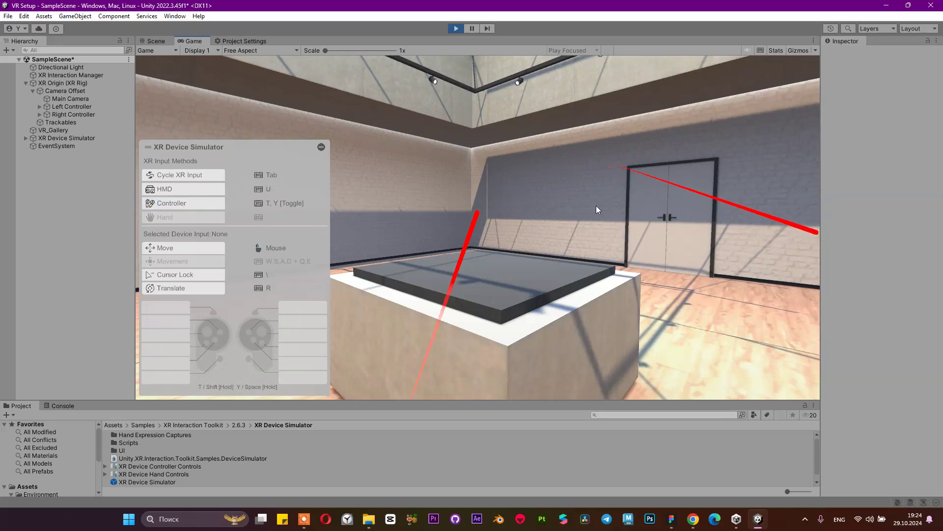
pyautogui.press('space')
pyautogui.press('space')
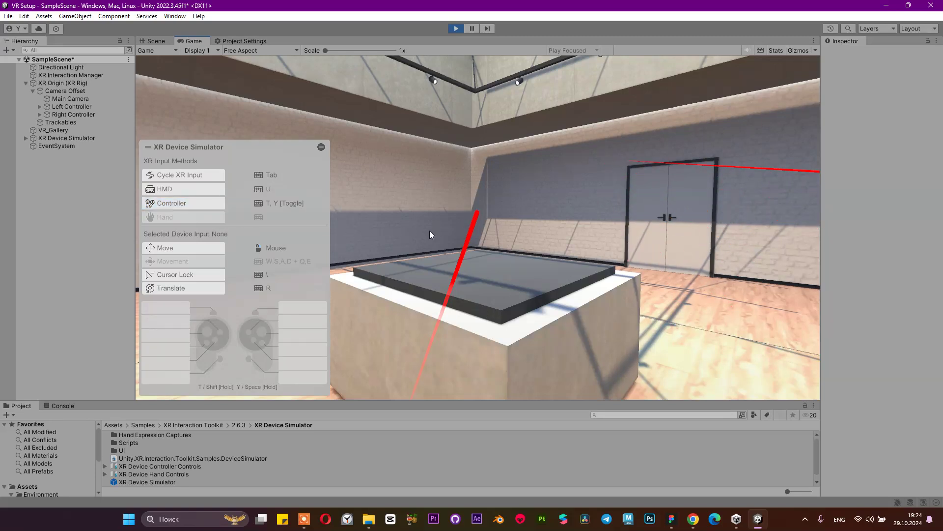
pyautogui.click(455, 28)
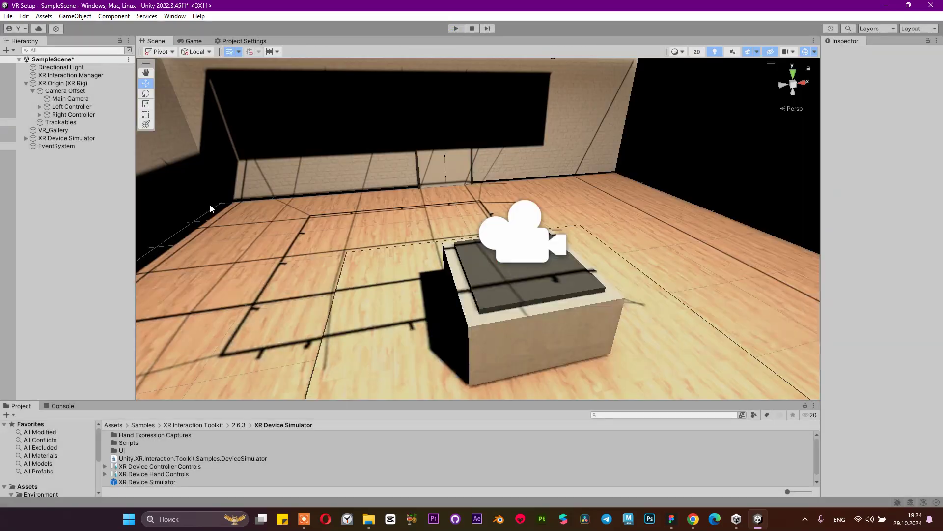
pyautogui.click(99, 183)
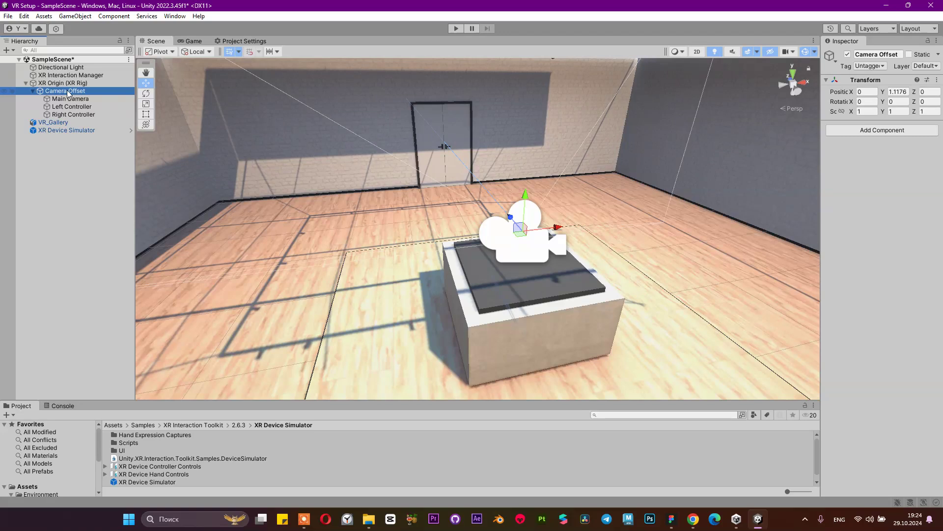
# Step: Switch to Telegram and open the oculus-hand-models download link from the MY backlog channel in the browser
pyautogui.click(607, 519)
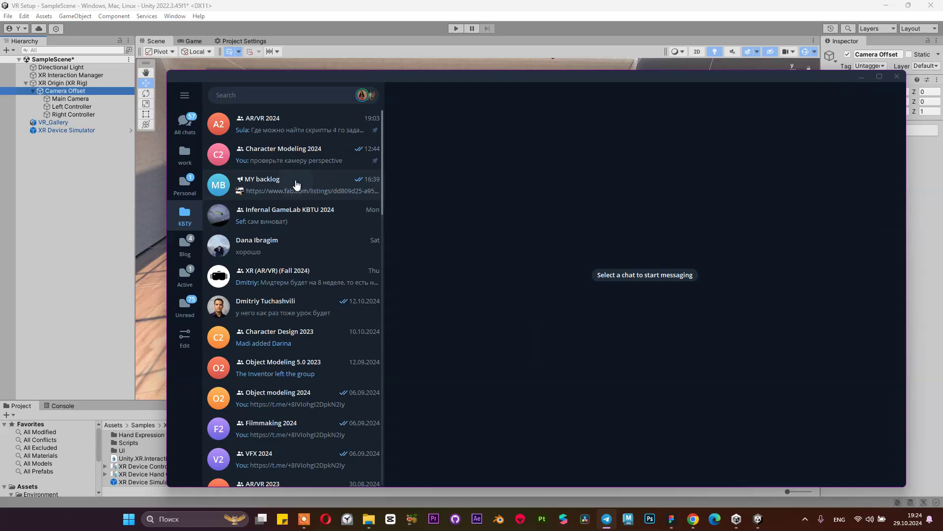
pyautogui.click(297, 185)
pyautogui.scroll(3, 623, 347)
pyautogui.scroll(10, 621, 344)
pyautogui.scroll(3, 618, 344)
pyautogui.doubleClick(525, 318)
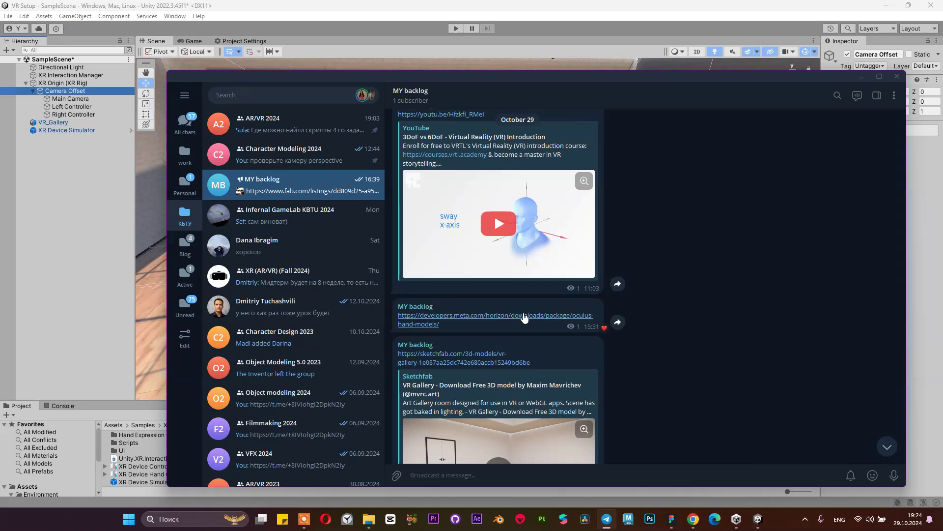
pyautogui.click(525, 318)
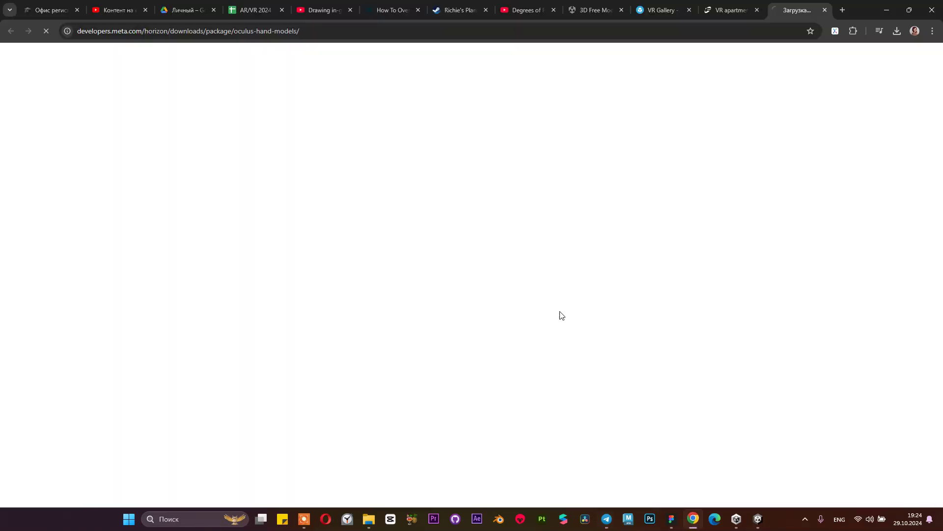
# Step: Copy the Oculus Hand Models page address and download the version 1.0 package
pyautogui.click(541, 30)
pyautogui.hotkey('ctrl', 'c')
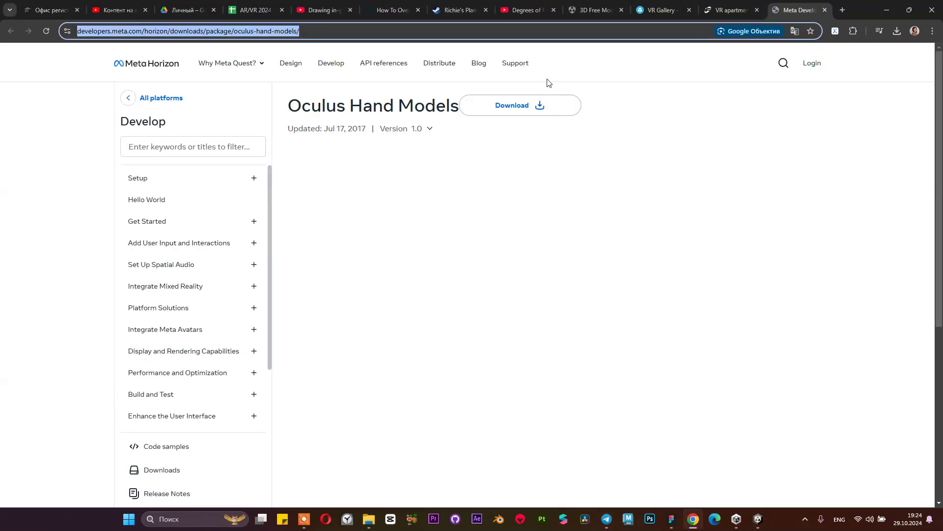
pyautogui.click(511, 116)
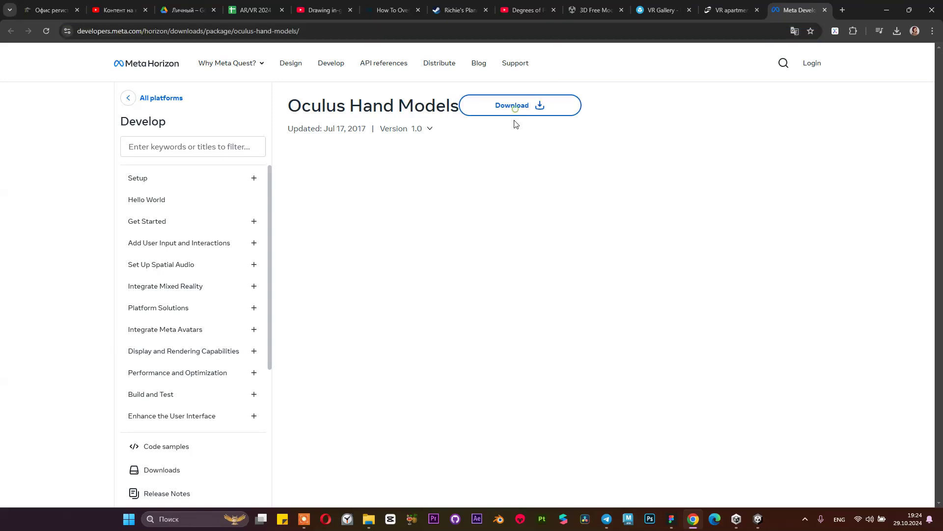
pyautogui.click(368, 269)
pyautogui.click(379, 295)
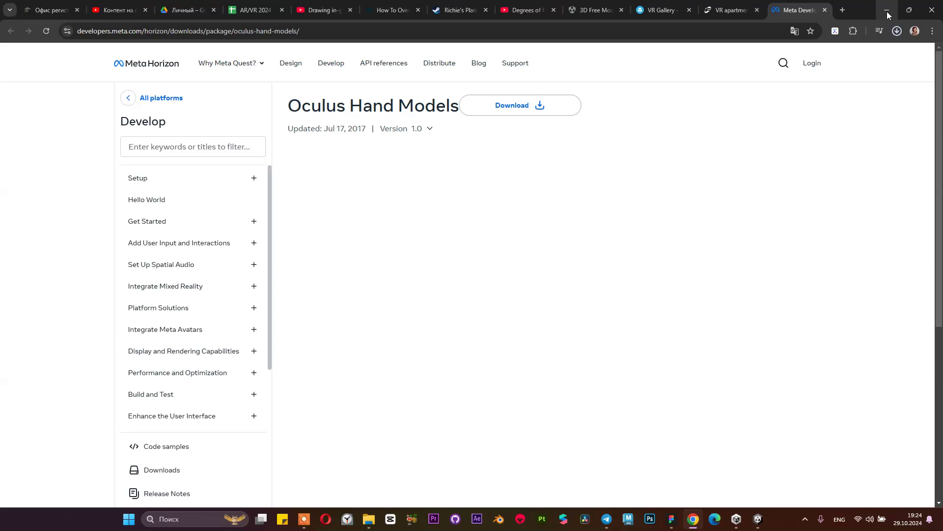
# Step: Send the copied Oculus Hand Models link to the AR/VR 2024 Telegram group and return to Unity
pyautogui.click(887, 9)
pyautogui.click(269, 126)
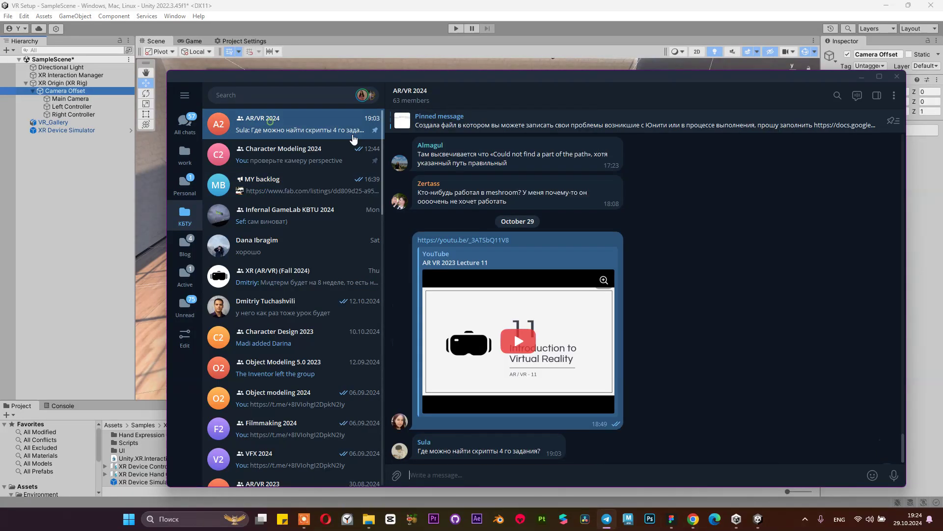
pyautogui.hotkey('ctrl', 'v')
pyautogui.press('Return')
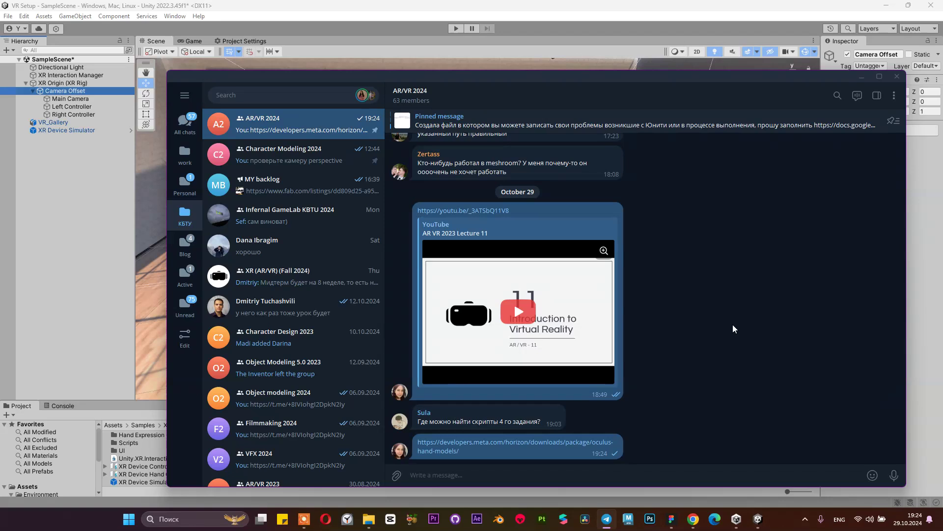
pyautogui.click(863, 77)
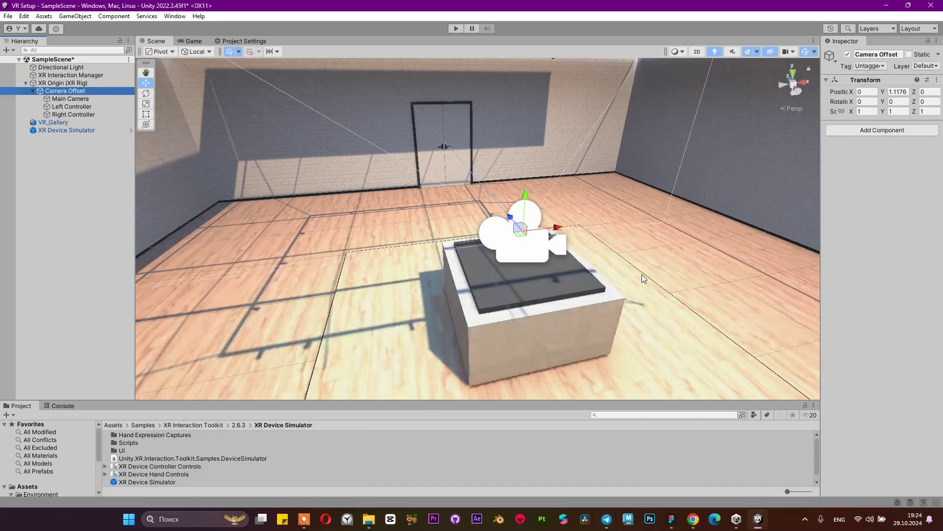
# Step: Switch to the browser, show the downloaded OculusHandModels1.0.zip in its folder, and extract the archive
pyautogui.click(734, 524)
pyautogui.click(735, 524)
pyautogui.keyDown('alt'); pyautogui.moveTo(620, 288); pyautogui.dragTo(626, 241); pyautogui.keyUp('alt')
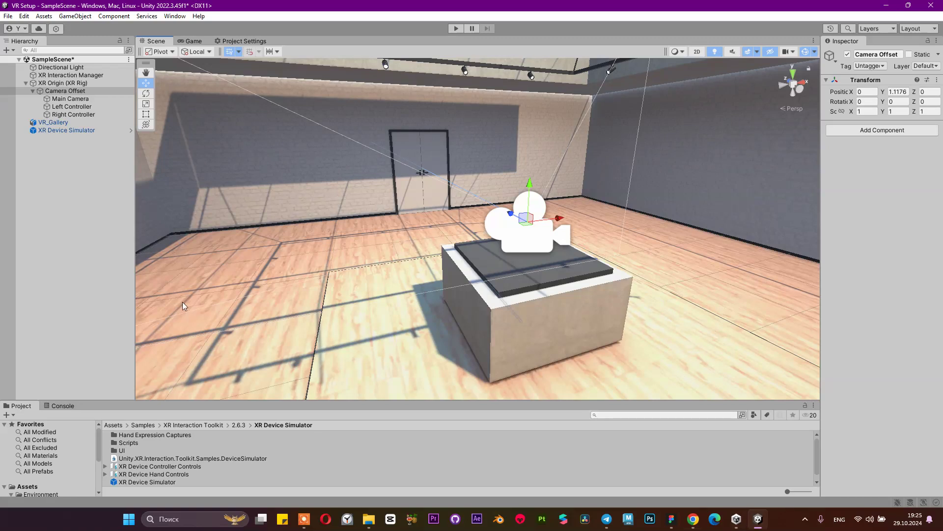
pyautogui.click(700, 525)
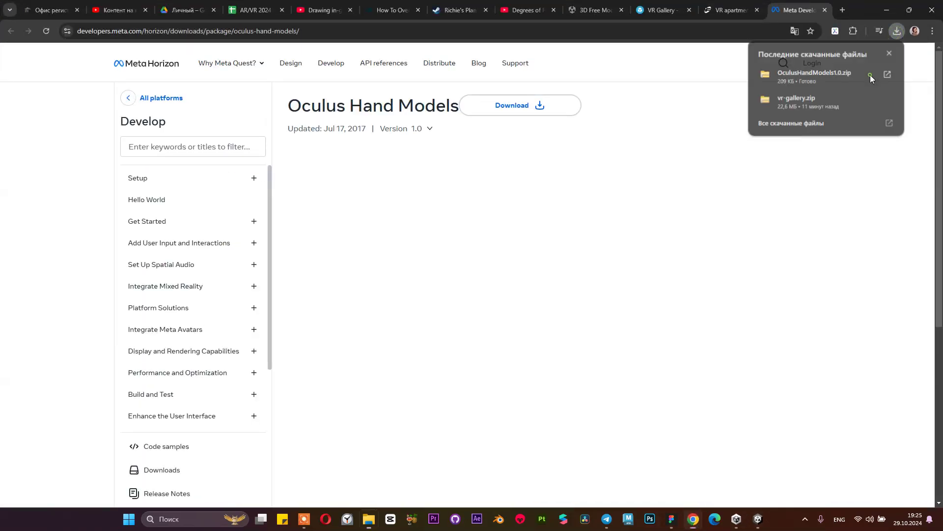
pyautogui.click(871, 76)
pyautogui.rightClick(432, 276)
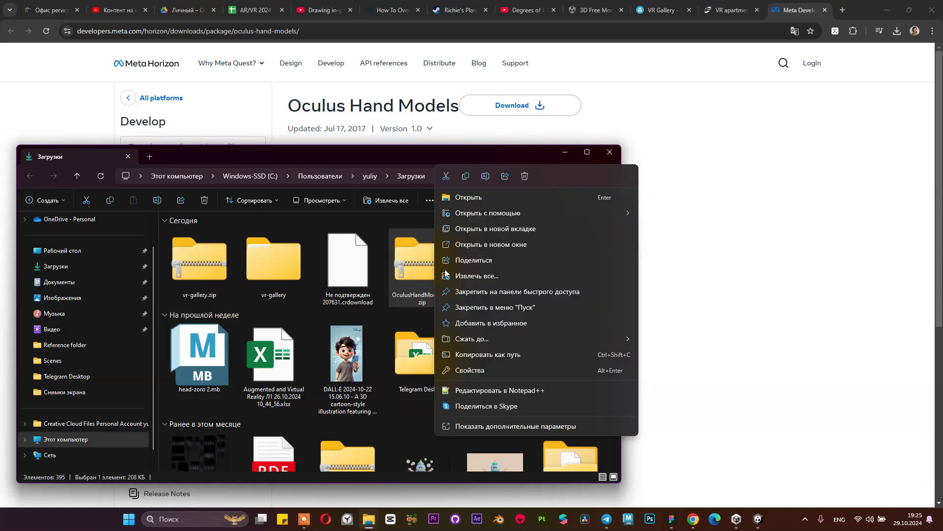
pyautogui.click(489, 276)
pyautogui.press('Return')
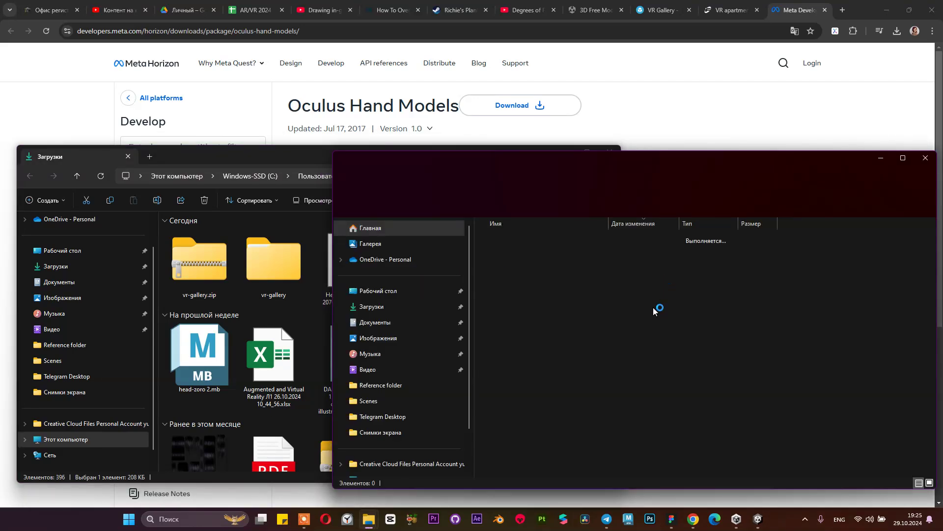
pyautogui.click(532, 284)
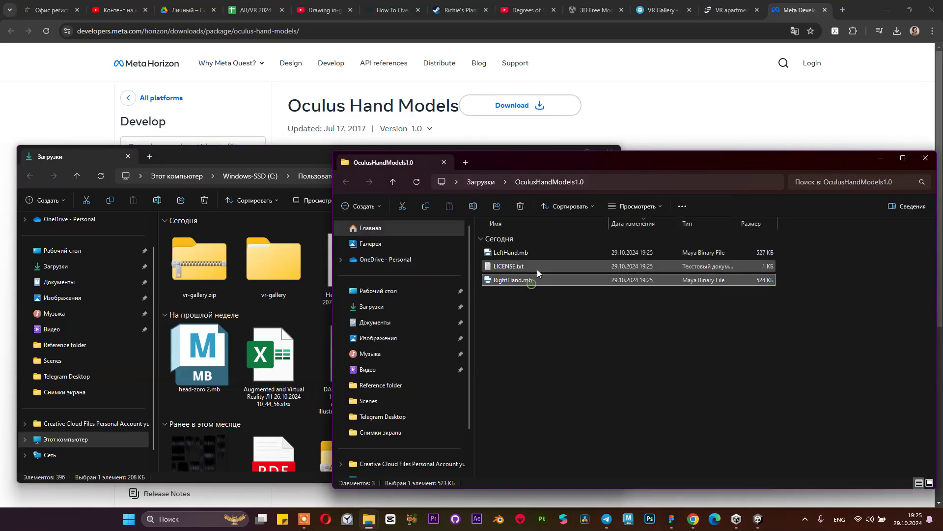
pyautogui.moveTo(532, 339); pyautogui.dragTo(554, 347)
# Step: Import the extracted OculusHandModels1.0 folder from Downloads into the root Assets folder of the Unity project
pyautogui.click(481, 183)
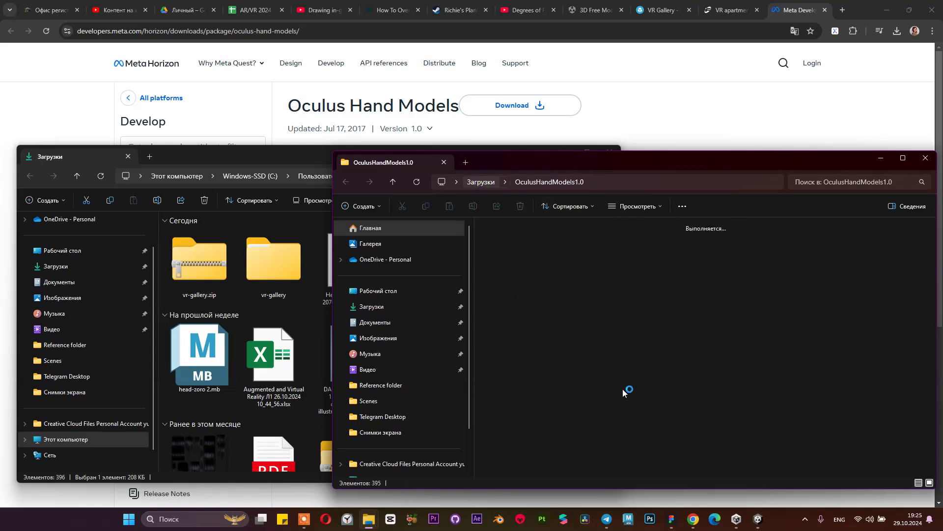
pyautogui.click(737, 520)
pyautogui.click(737, 520)
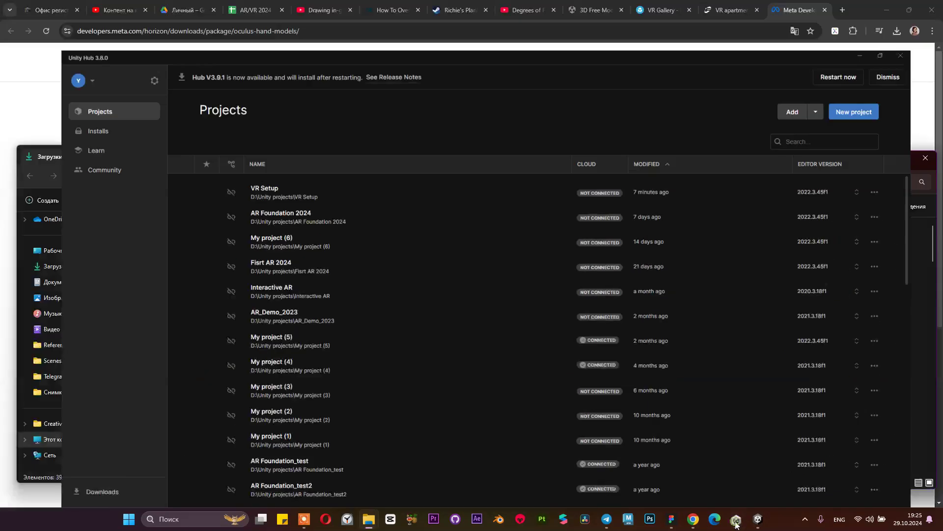
pyautogui.click(758, 520)
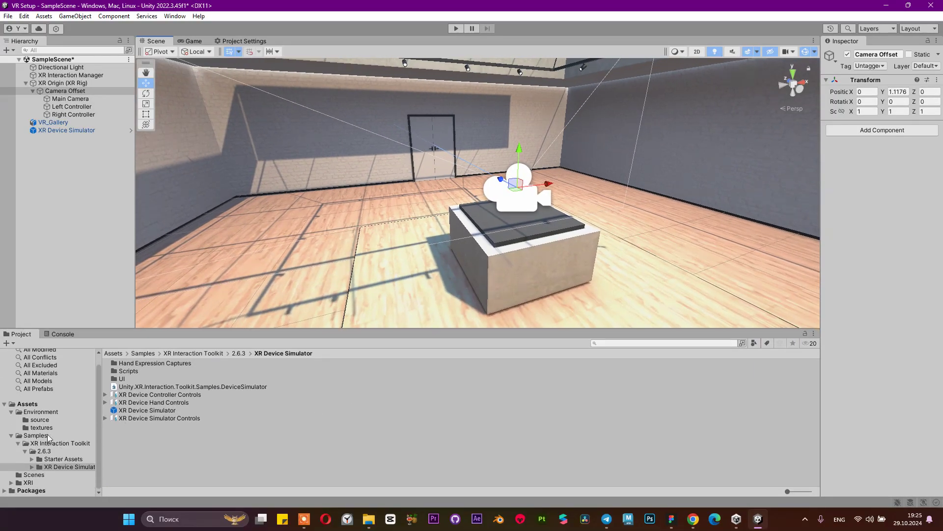
pyautogui.click(47, 412)
pyautogui.click(45, 403)
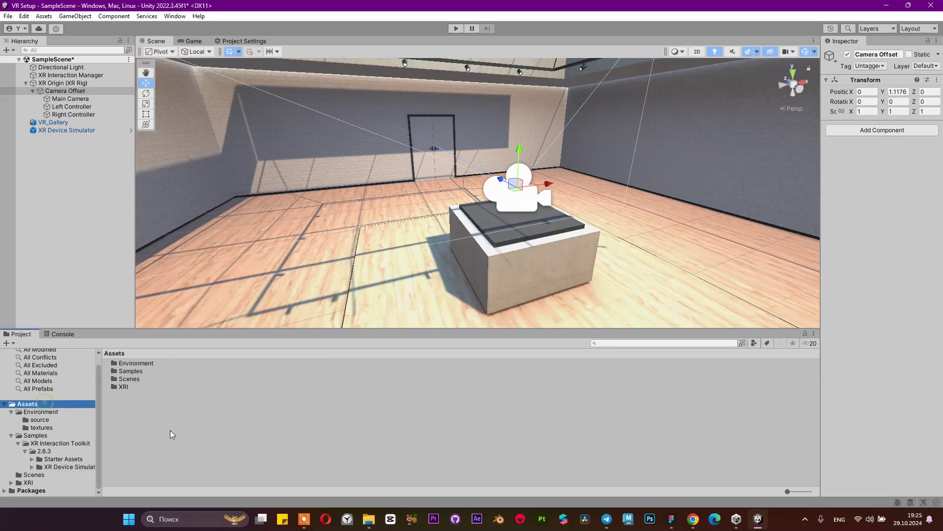
pyautogui.click(169, 432)
pyautogui.moveTo(369, 524)
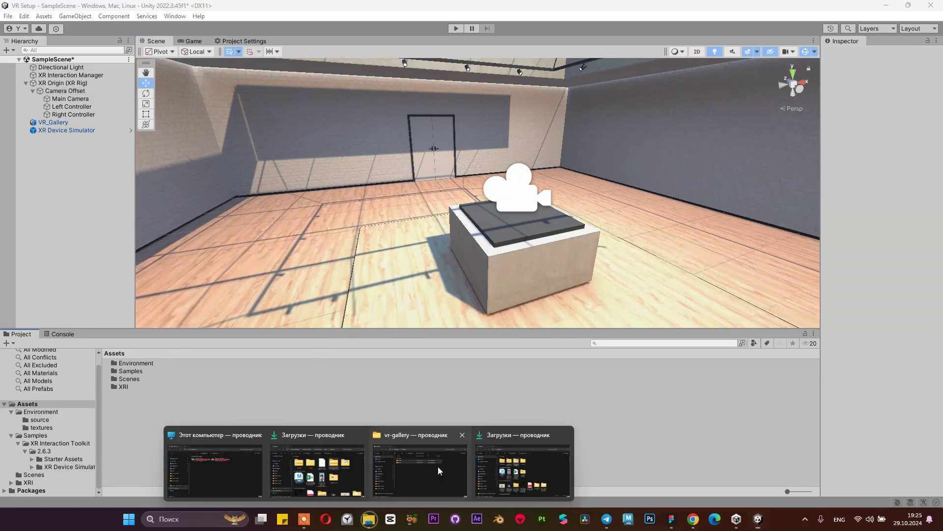
pyautogui.click(506, 464)
pyautogui.moveTo(584, 257); pyautogui.dragTo(209, 435)
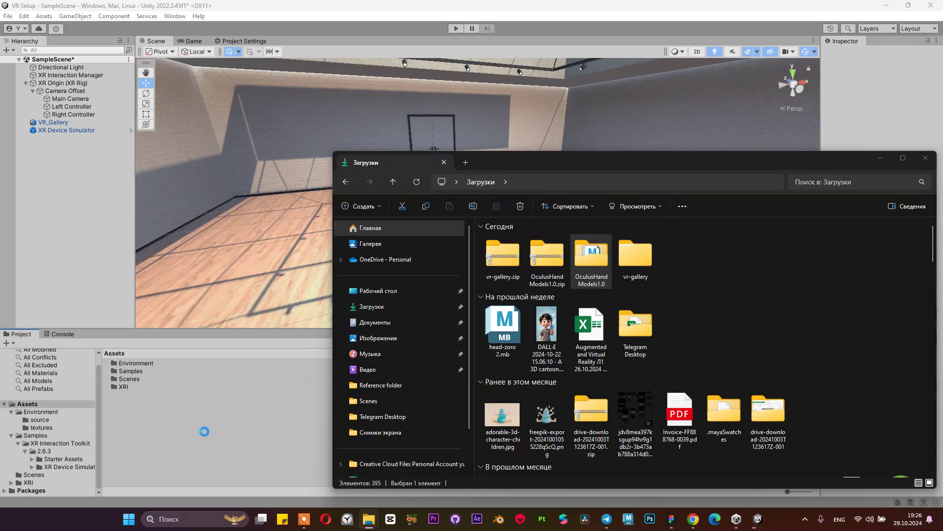
pyautogui.click(204, 432)
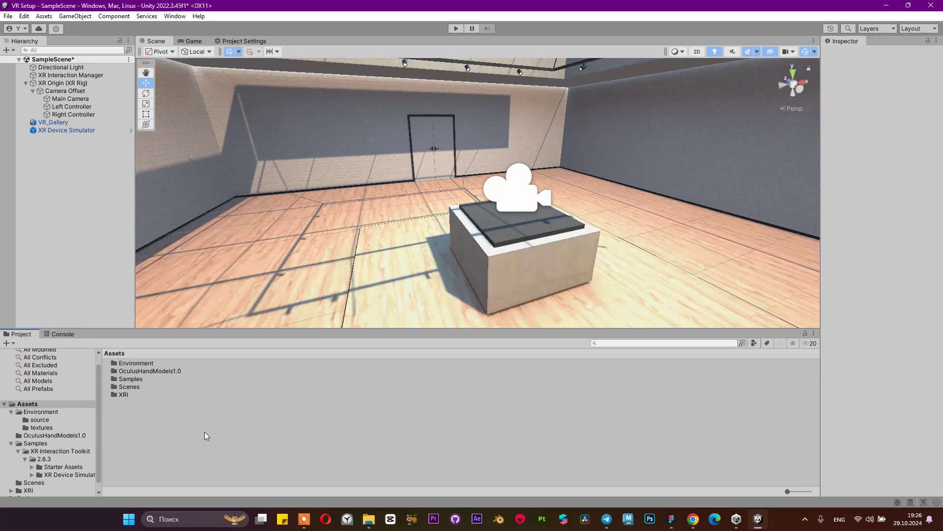
# Step: Open the OculusHandModels1.0 folder, show the LeftHand model's import settings and widen the Inspector
pyautogui.doubleClick(175, 369)
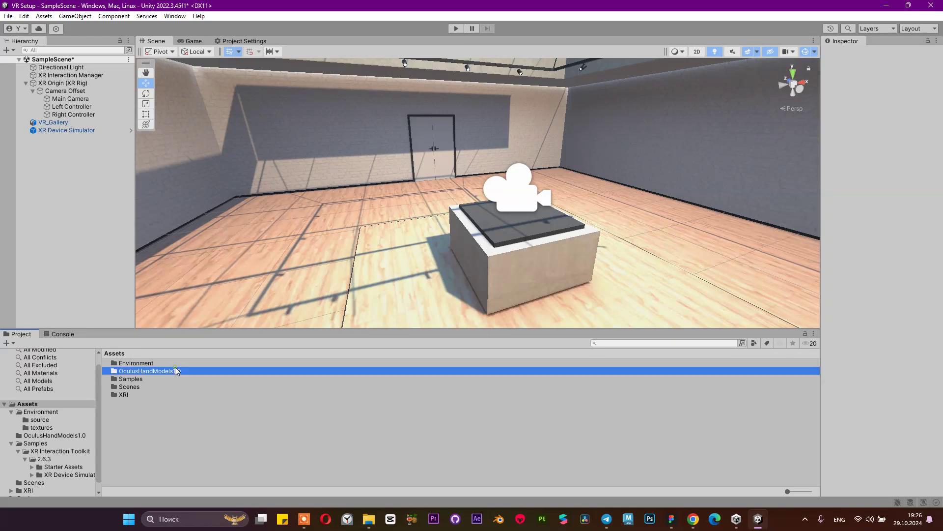
pyautogui.click(146, 364)
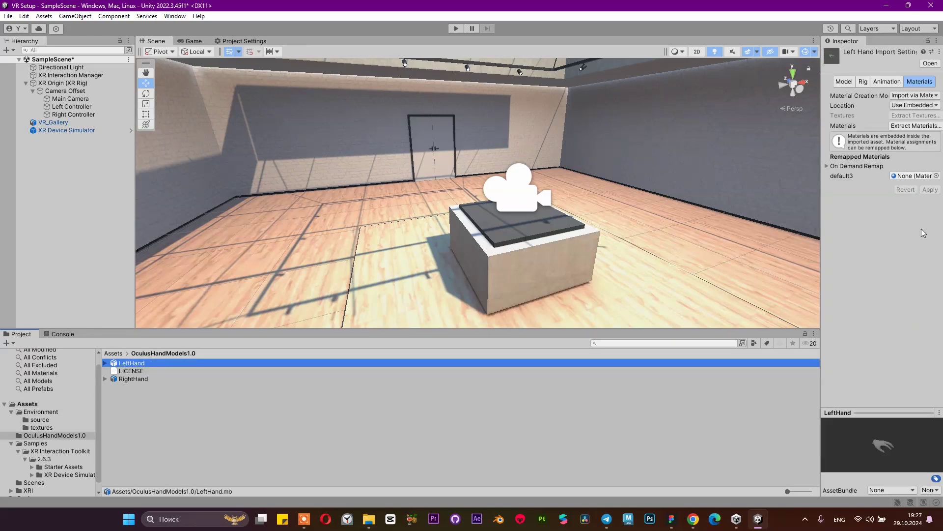
pyautogui.moveTo(821, 173); pyautogui.dragTo(749, 173)
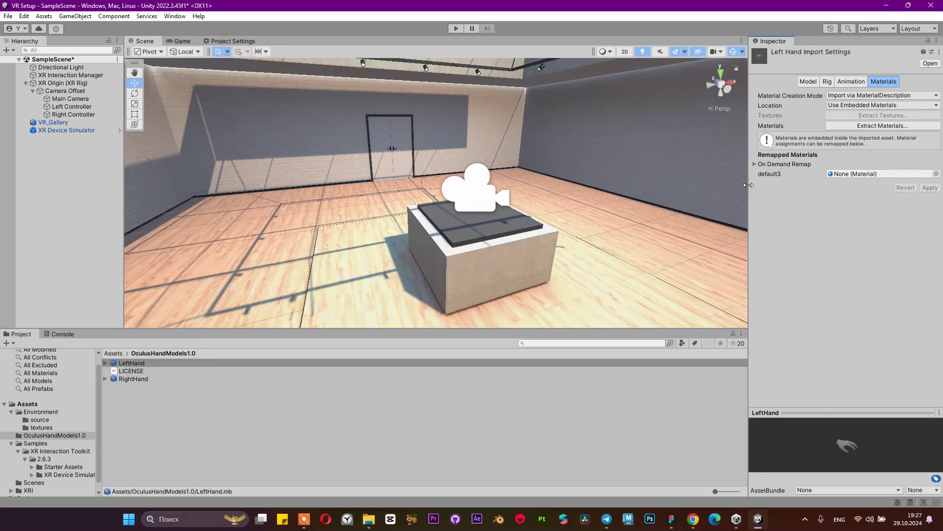
# Step: Place the LeftHand model at the scene root and raise it to Y 1.367 above the pedestal
pyautogui.click(136, 366)
pyautogui.moveTo(136, 366); pyautogui.dragTo(55, 207)
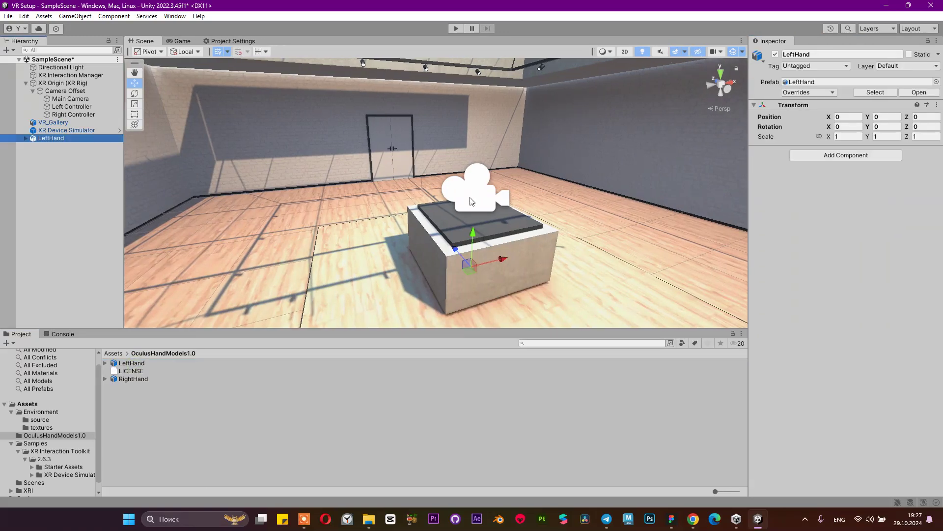
pyautogui.press('f')
pyautogui.keyDown('alt'); pyautogui.moveTo(511, 245); pyautogui.dragTo(417, 120); pyautogui.keyUp('alt')
pyautogui.scroll(-5, 539, 200)
pyautogui.scroll(-3, 539, 200)
pyautogui.scroll(-5, 520, 249)
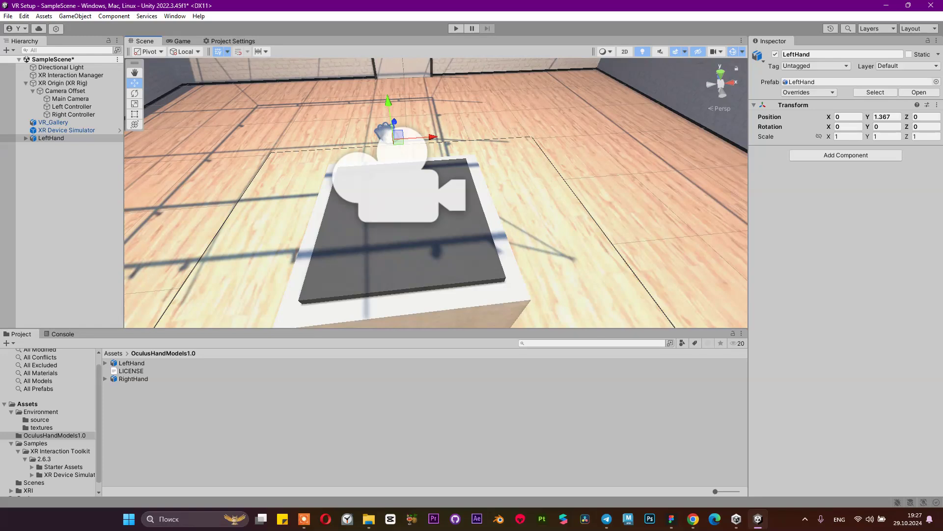
# Step: Try a Scale Factor of 0.01 in the LeftHand model's import settings and set it back to 1
pyautogui.click(148, 363)
pyautogui.click(806, 83)
pyautogui.click(841, 104)
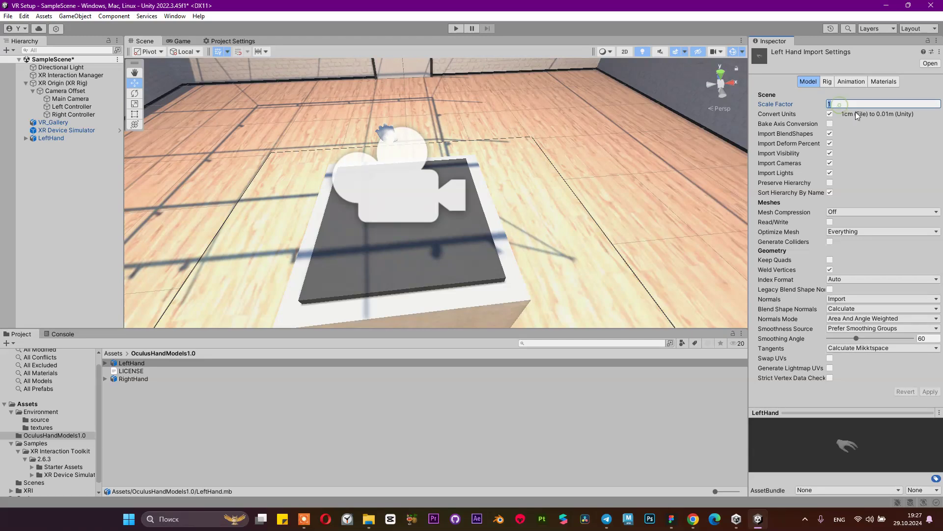
pyautogui.write('0.01')
pyautogui.press('BackSpace')
pyautogui.press('BackSpace')
pyautogui.press('BackSpace')
pyautogui.press('BackSpace')
pyautogui.write('1')
pyautogui.click(931, 392)
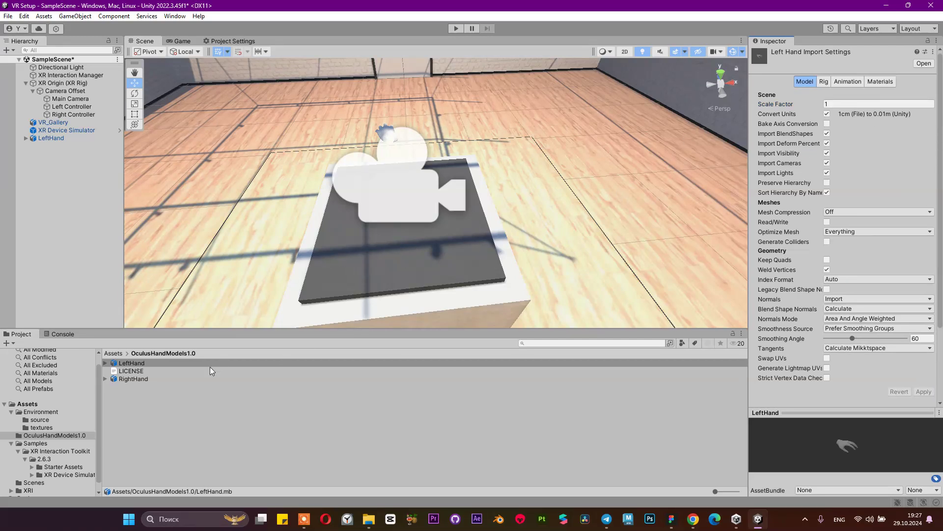
# Step: Delete the LeftHand object from the scene root and add the LeftHand model as a child of Left Controller
pyautogui.click(72, 139)
pyautogui.press('Delete')
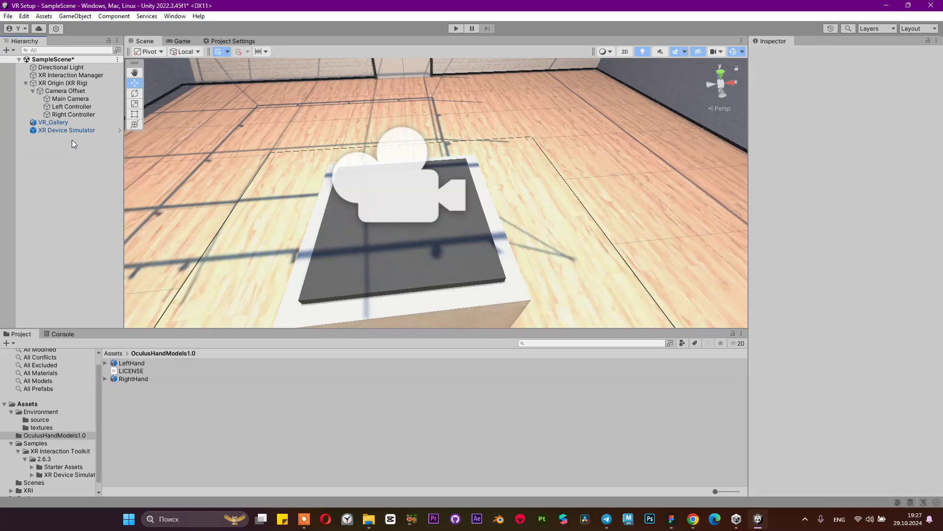
pyautogui.click(63, 107)
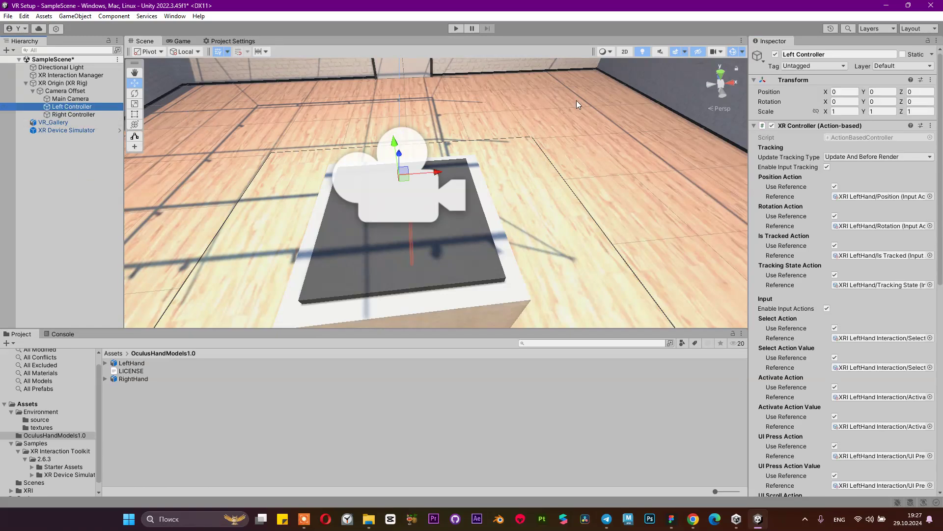
pyautogui.click(141, 366)
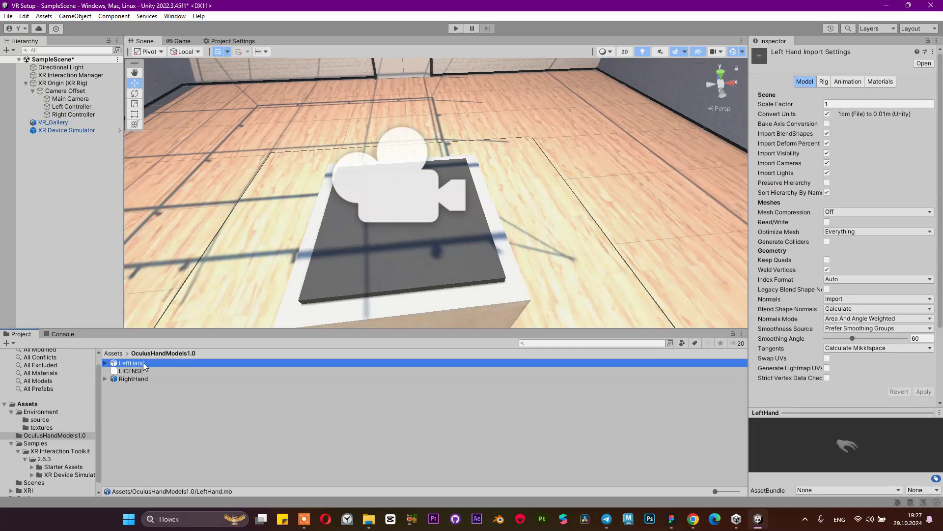
pyautogui.moveTo(143, 363); pyautogui.dragTo(85, 106)
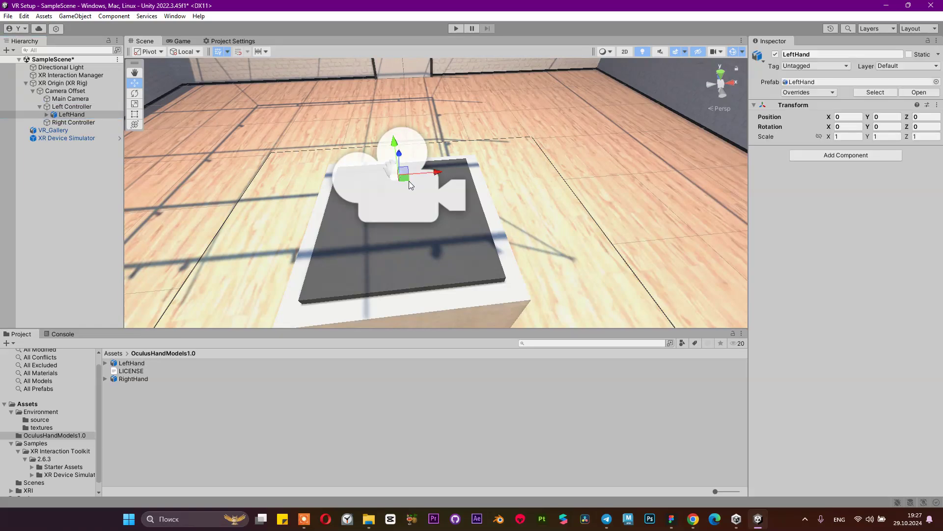
# Step: Try rotating the left hand about its Z axis, and undo the rotation
pyautogui.scroll(5, 442, 196)
pyautogui.moveTo(482, 205); pyautogui.dragTo(461, 214, button='middle')
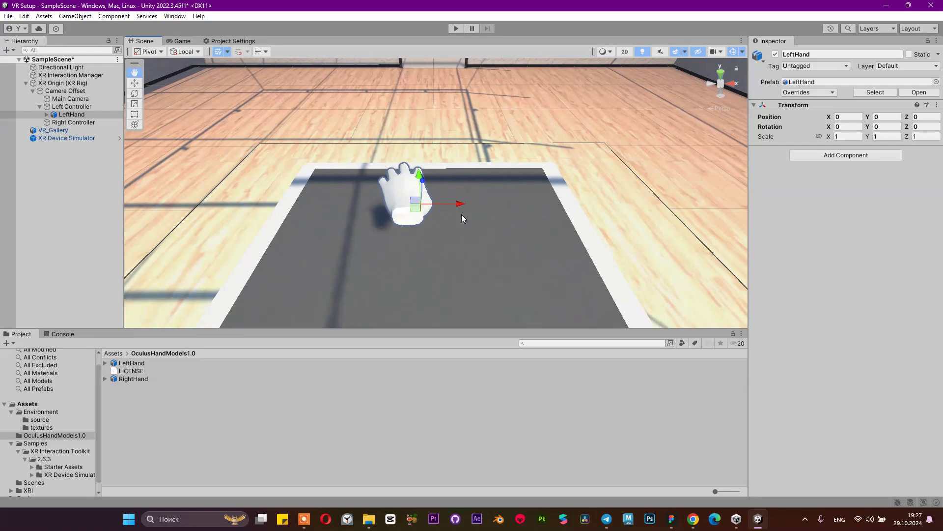
pyautogui.press('e')
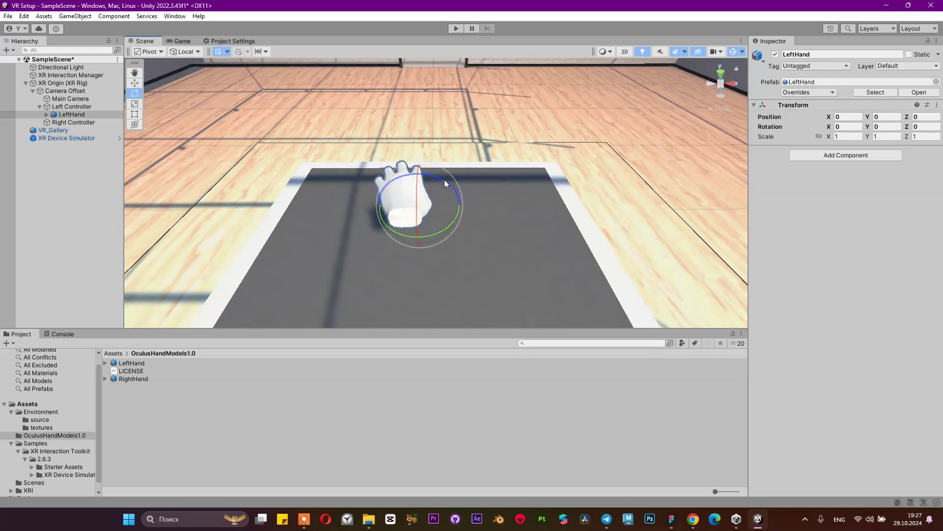
pyautogui.moveTo(444, 180); pyautogui.dragTo(386, 175)
pyautogui.hotkey('ctrl', 'z')
# Step: Add the RightHand model as a child of Right Controller
pyautogui.click(87, 113)
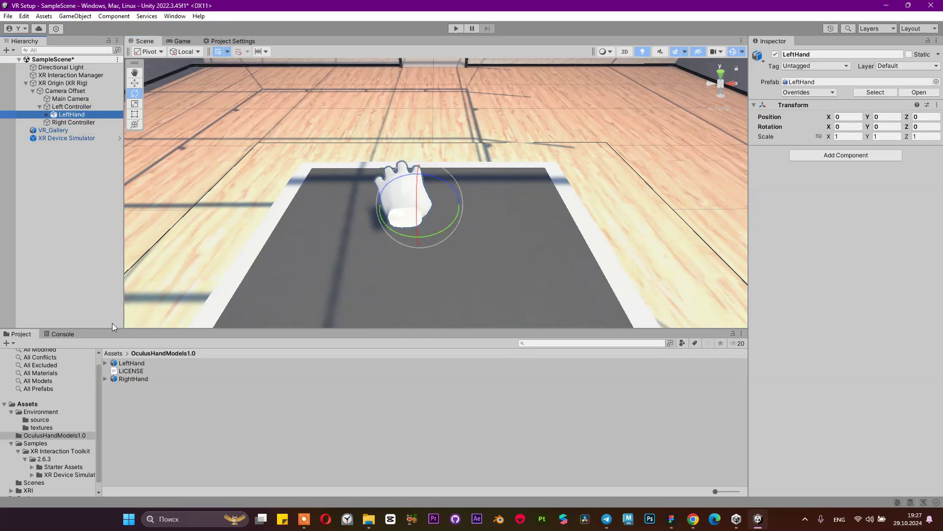
pyautogui.moveTo(123, 379); pyautogui.dragTo(76, 123)
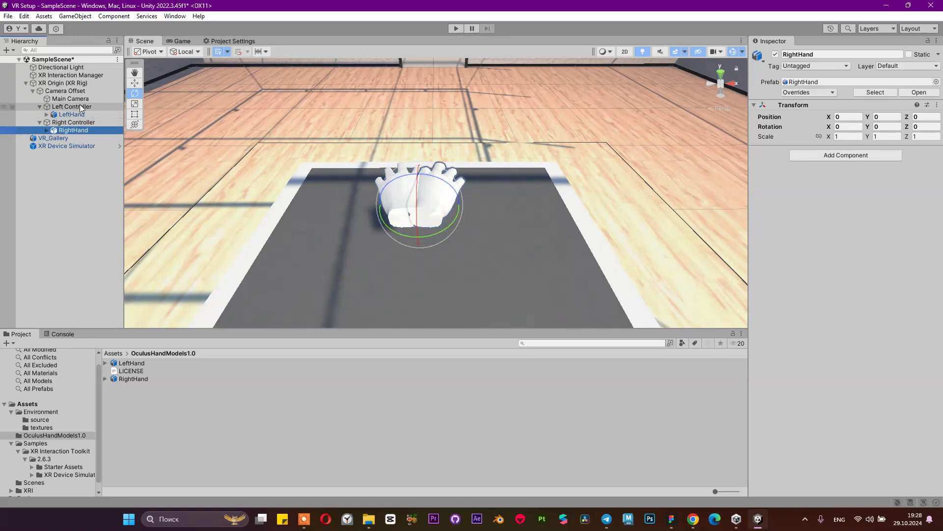
pyautogui.click(77, 106)
# Step: Create an empty parent for the LeftHand model under Left Controller and name it LeftHand
pyautogui.click(81, 114)
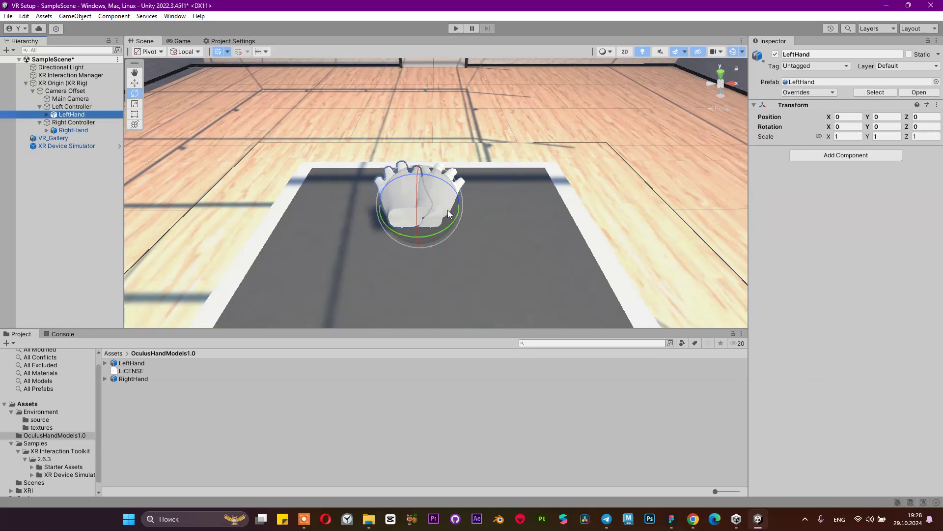
pyautogui.rightClick(88, 119)
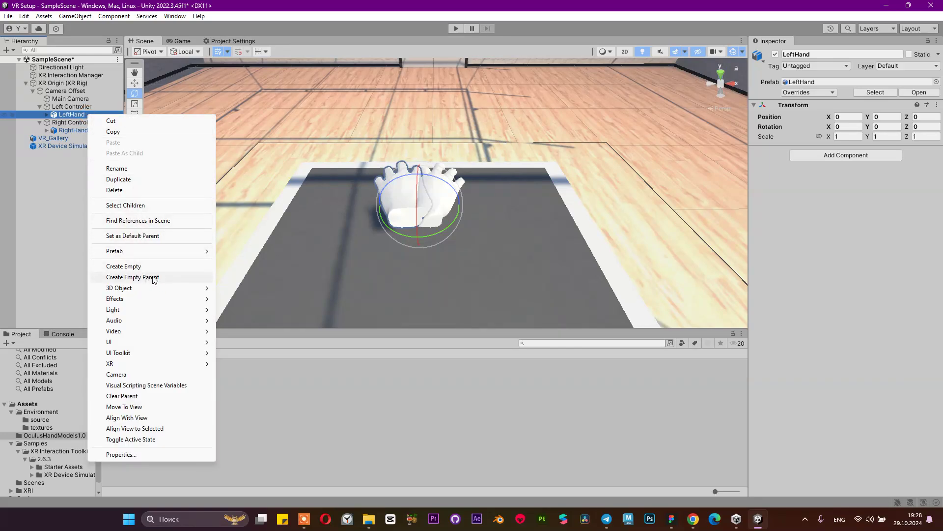
pyautogui.click(136, 277)
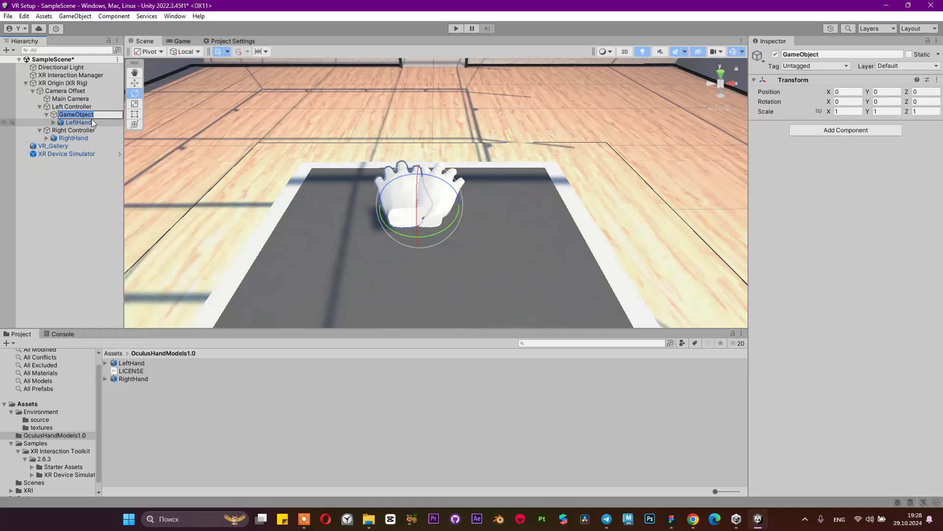
pyautogui.write('Le')
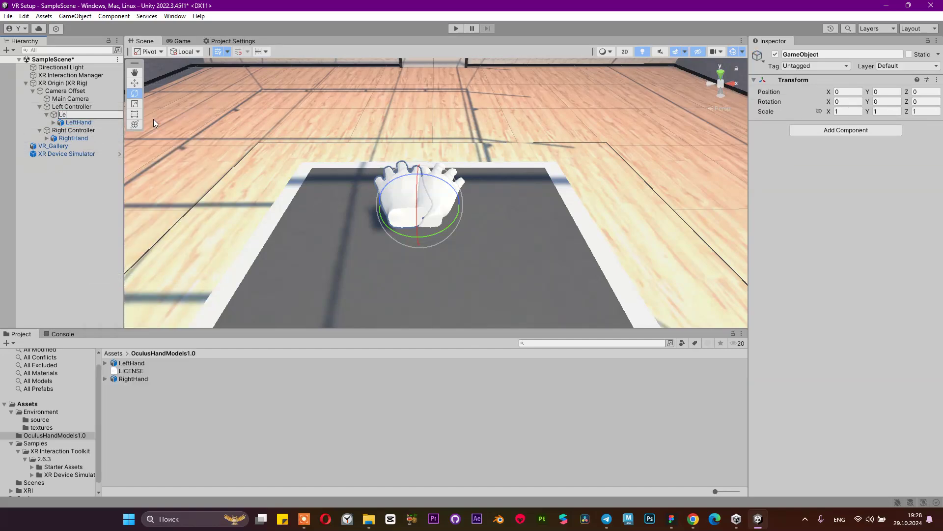
pyautogui.write('ftHand')
pyautogui.press('Return')
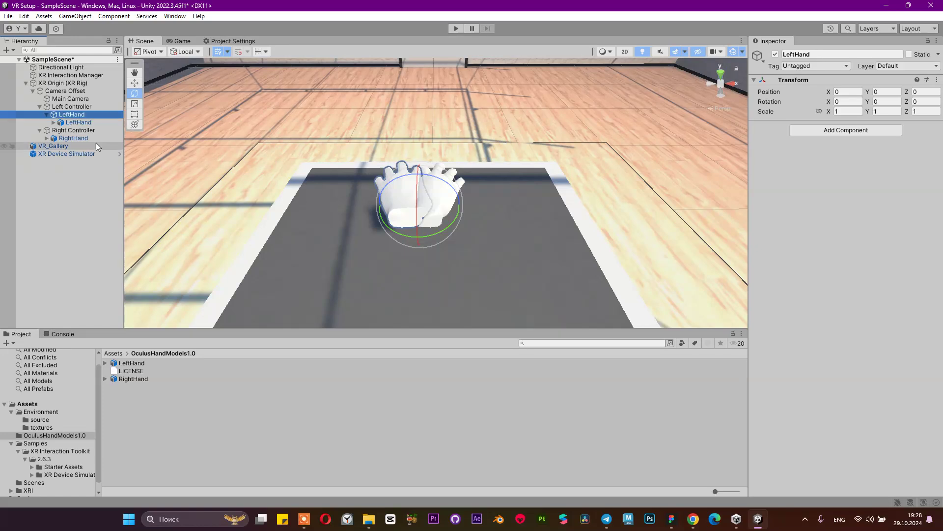
# Step: Create an empty parent for the RightHand model under Right Controller and name it RightHand
pyautogui.click(87, 131)
pyautogui.click(81, 139)
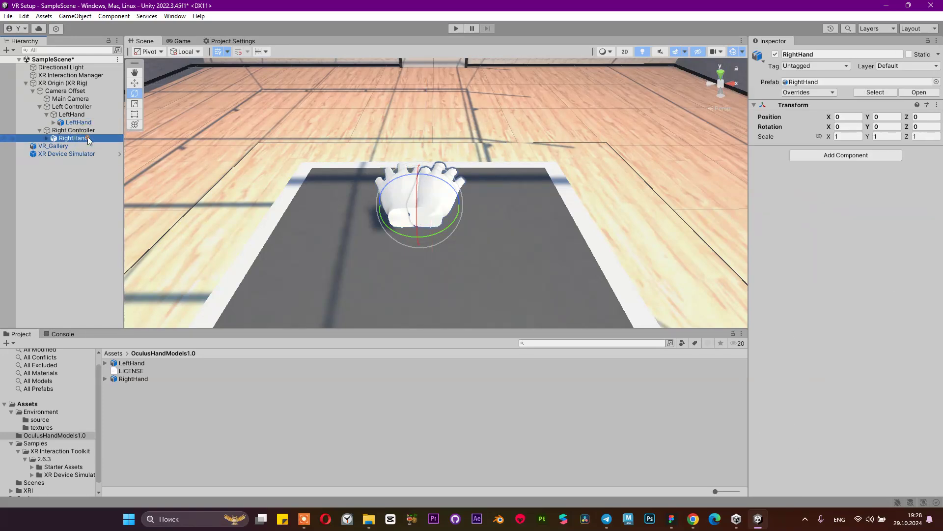
pyautogui.rightClick(88, 139)
pyautogui.click(147, 300)
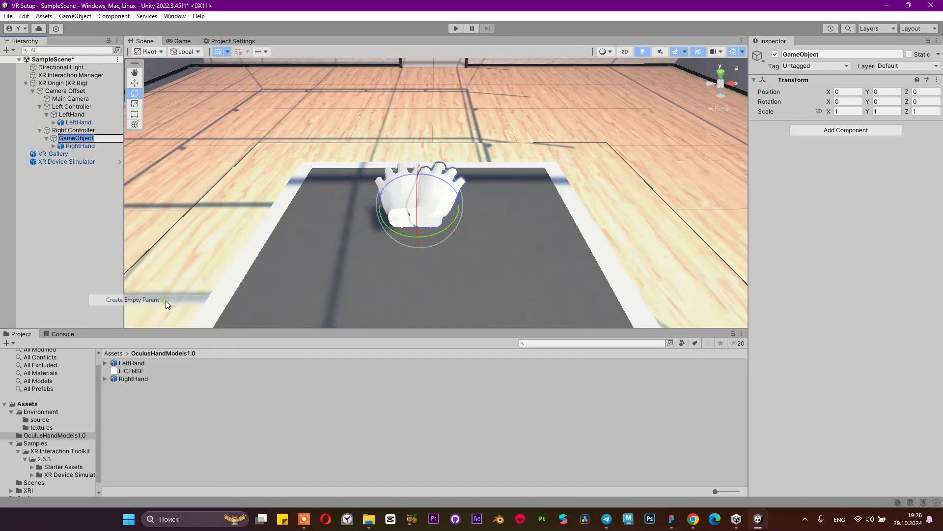
pyautogui.write('Right')
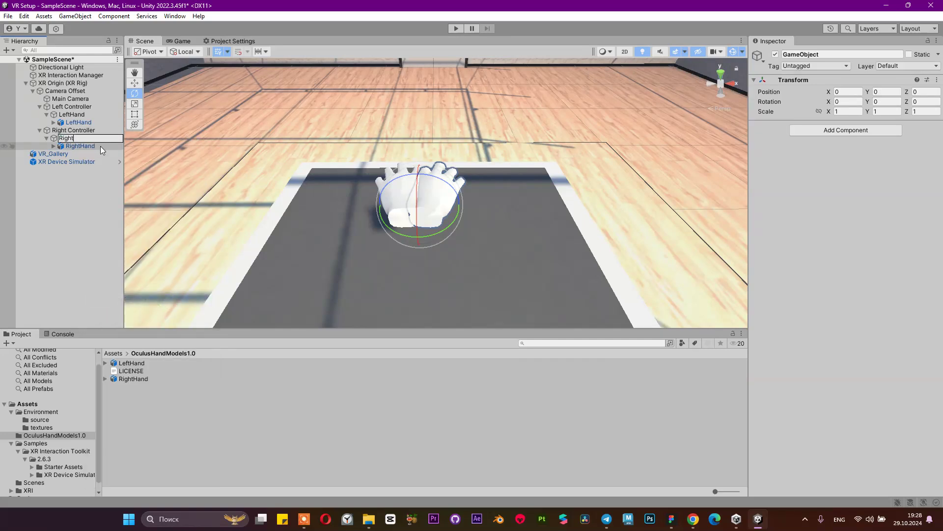
pyautogui.write('Hand')
pyautogui.press('Return')
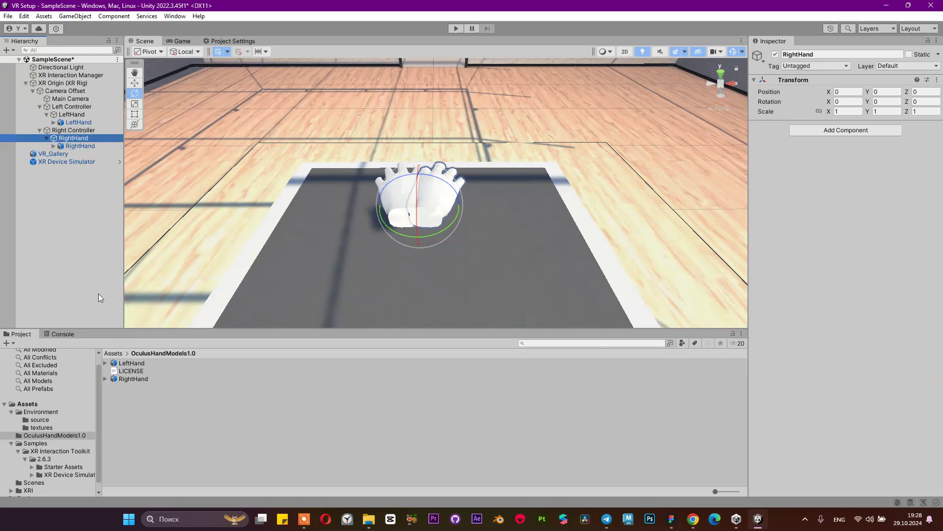
# Step: Save the RightHand and LeftHand parent objects as prefabs in the OculusHandModels1.0 folder
pyautogui.moveTo(72, 137); pyautogui.dragTo(145, 314)
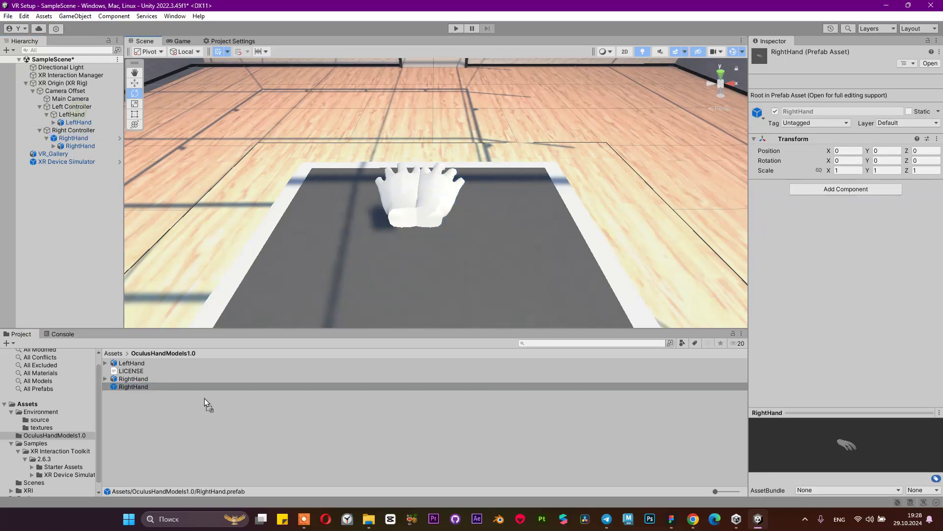
pyautogui.moveTo(199, 447); pyautogui.dragTo(198, 445)
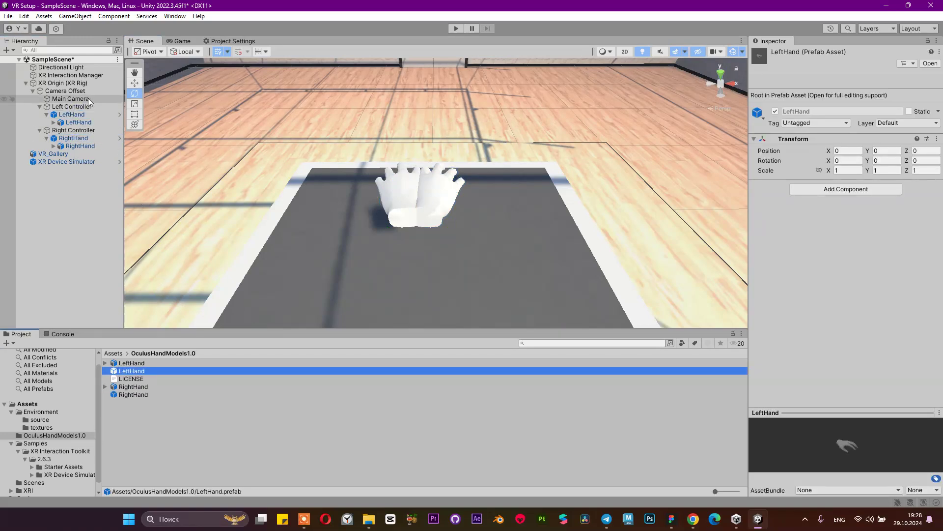
# Step: Rotate the nested LeftHand model under Left Controller to 90 degrees about its Z axis
pyautogui.click(74, 114)
pyautogui.click(78, 107)
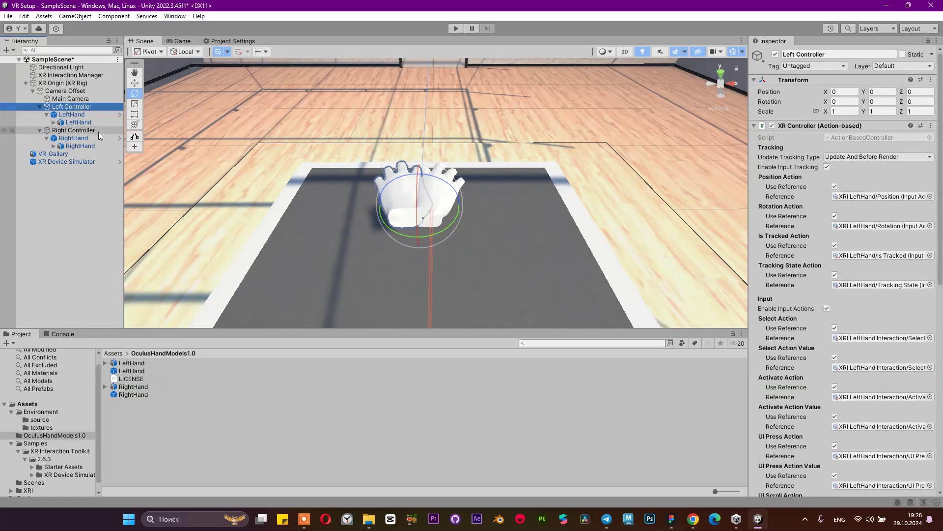
pyautogui.click(80, 123)
pyautogui.moveTo(426, 181); pyautogui.dragTo(498, 169)
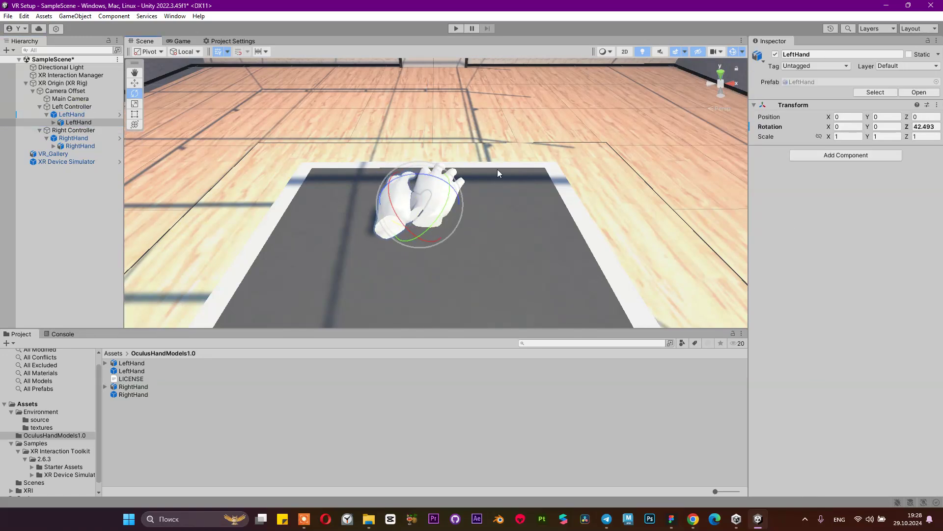
pyautogui.click(933, 130)
pyautogui.write('90')
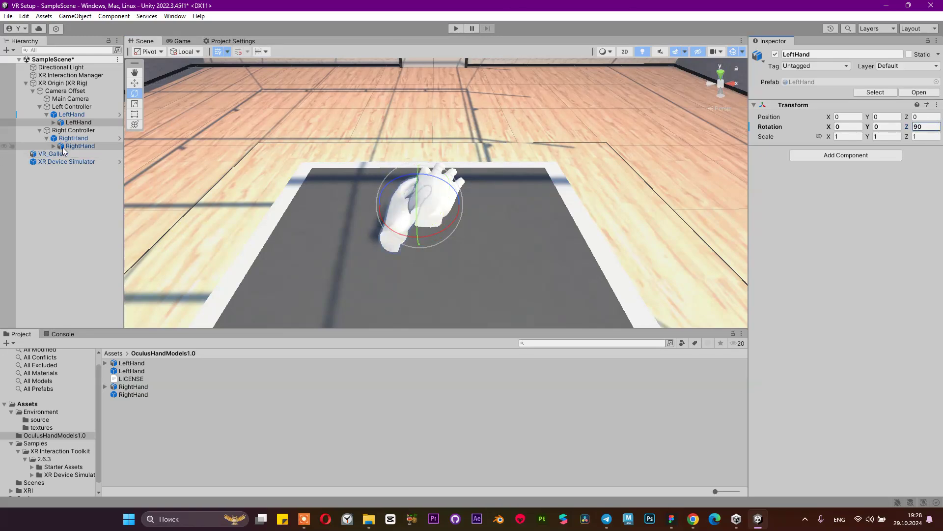
# Step: Rotate the nested RightHand model under Right Controller to -90 degrees about its Z axis
pyautogui.click(63, 146)
pyautogui.moveTo(439, 180); pyautogui.dragTo(570, 201)
pyautogui.click(930, 126)
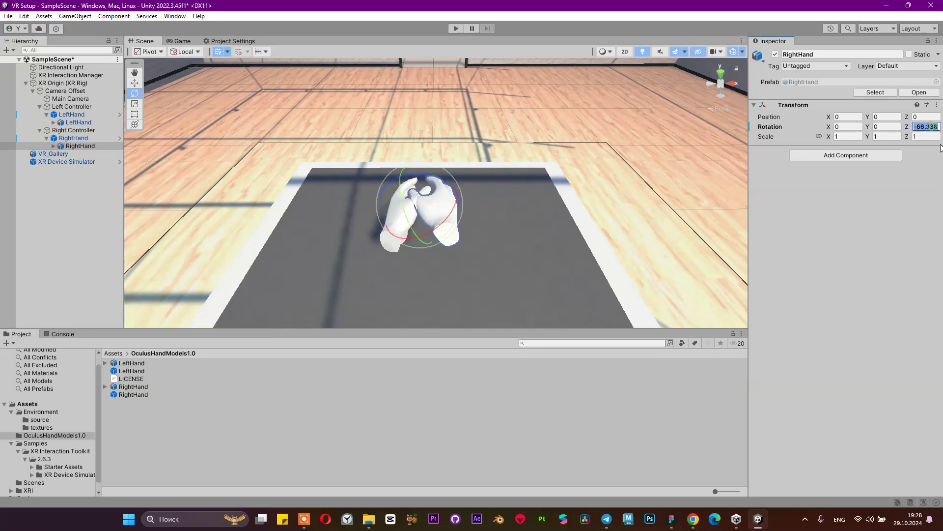
pyautogui.write('-90')
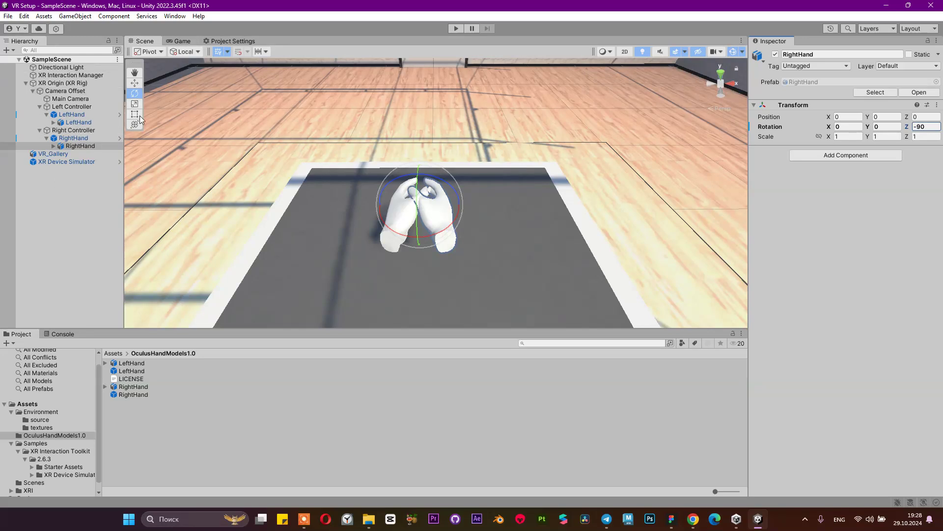
# Step: Examine the Model settings of Left Controller's XR Controller and compare the LeftHand scene object with its prefab asset
pyautogui.click(71, 106)
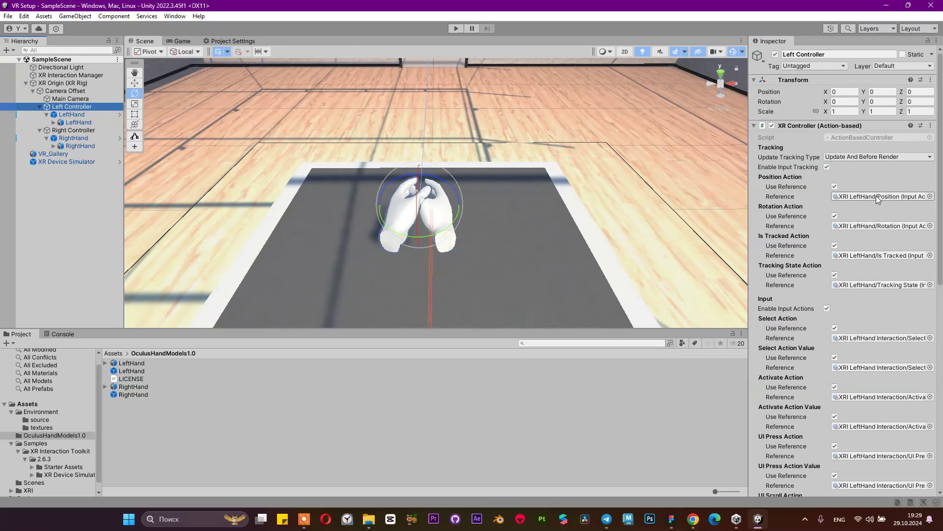
pyautogui.scroll(-10, 876, 206)
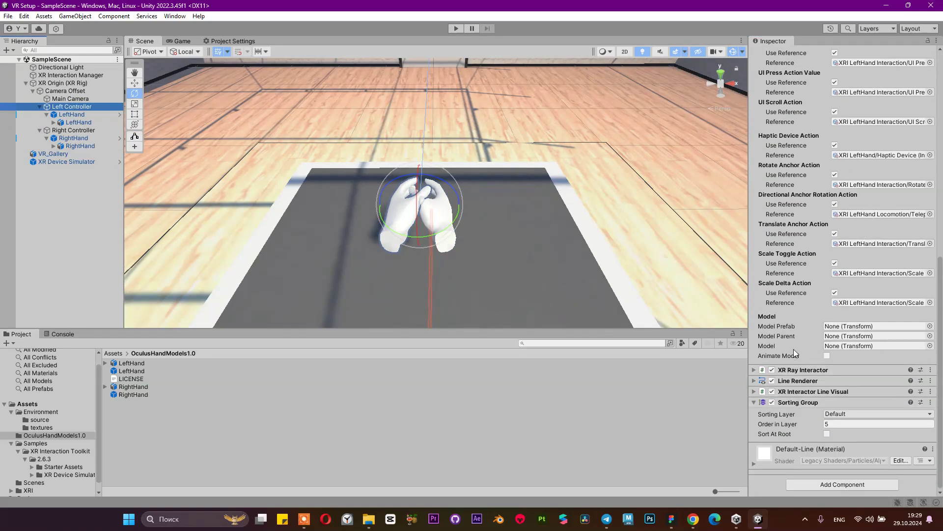
pyautogui.moveTo(794, 347)
pyautogui.click(71, 114)
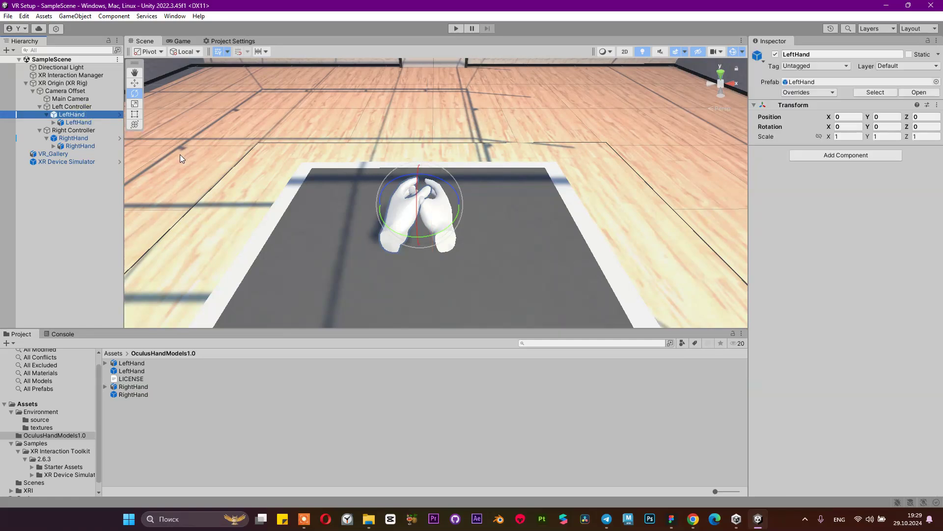
pyautogui.click(131, 395)
pyautogui.click(136, 373)
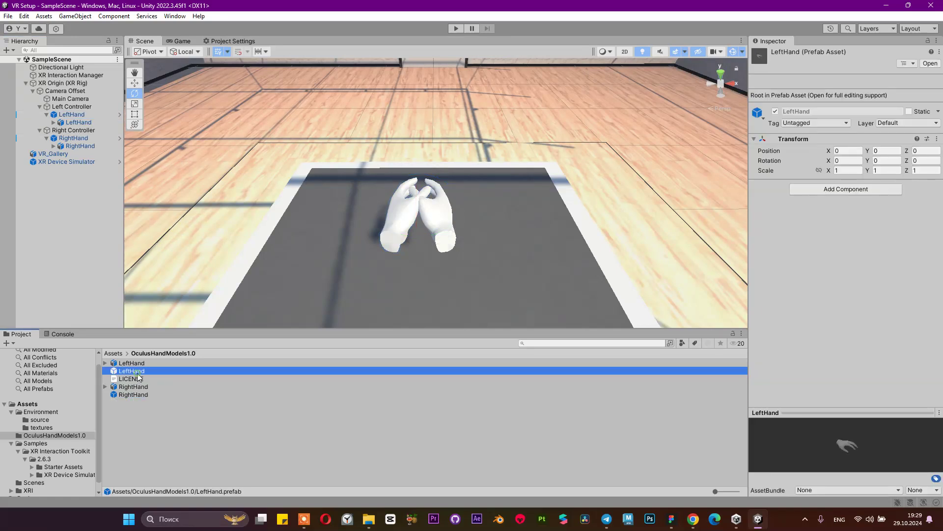
pyautogui.click(153, 425)
pyautogui.click(143, 371)
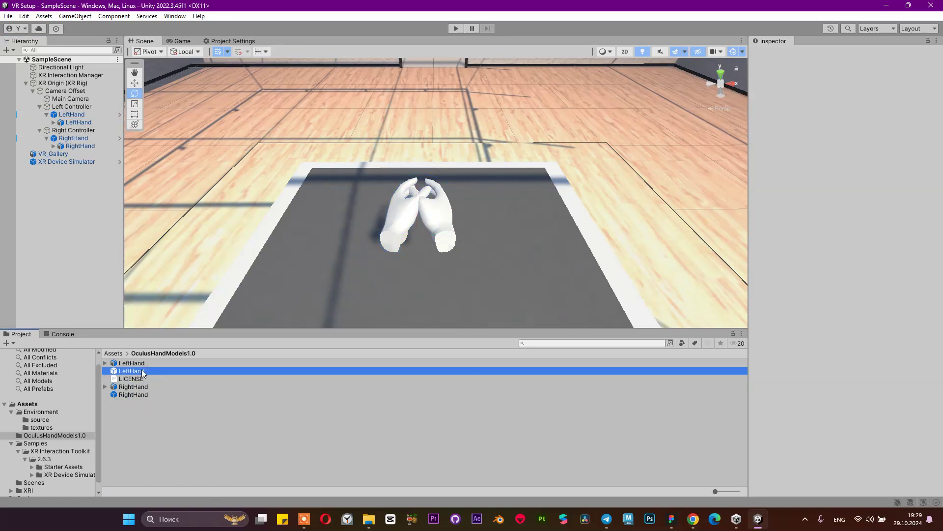
# Step: Apply the rotation overrides of the nested LeftHand and RightHand models to their respective prefabs
pyautogui.click(90, 121)
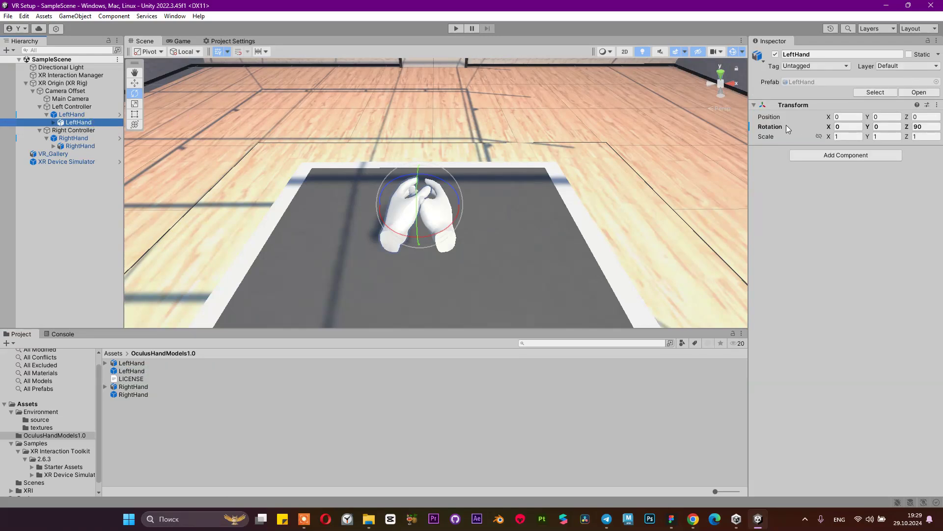
pyautogui.rightClick(787, 129)
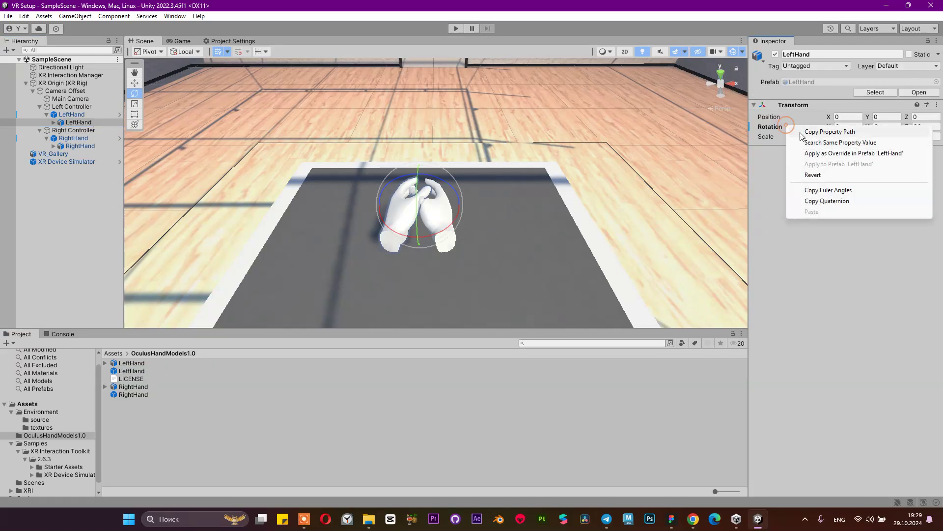
pyautogui.click(824, 153)
pyautogui.click(99, 147)
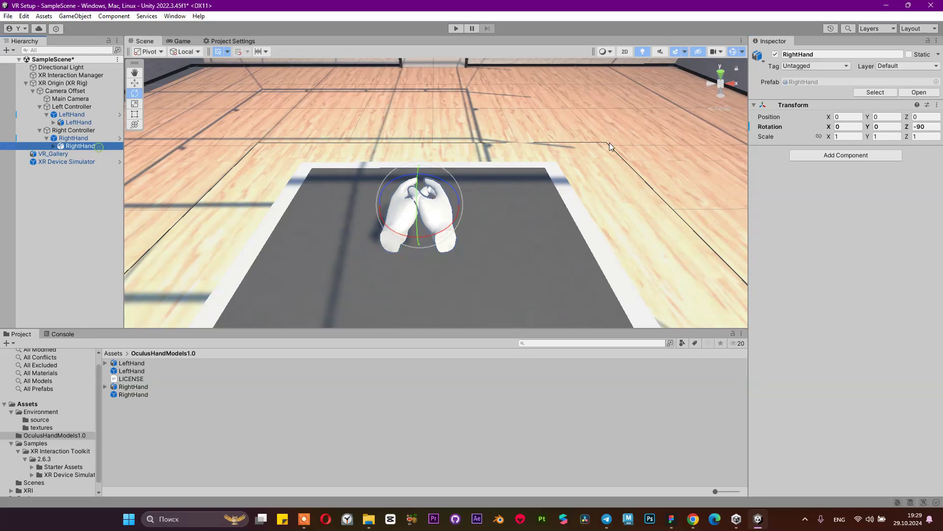
pyautogui.rightClick(770, 127)
pyautogui.click(810, 155)
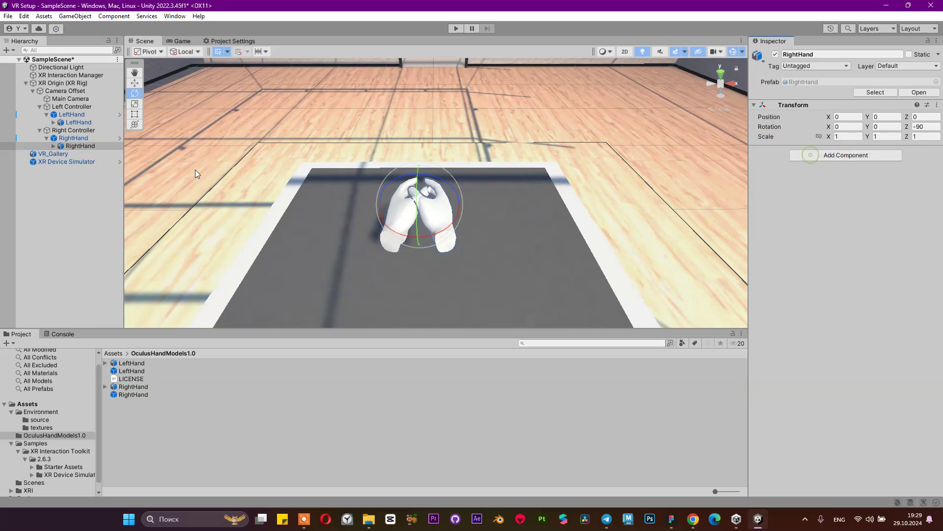
# Step: Delete the LeftHand and RightHand objects from under the left and right controllers
pyautogui.click(72, 115)
pyautogui.press('Delete')
pyautogui.click(73, 130)
pyautogui.press('Delete')
# Step: Assign the LeftHand prefab as the Model Prefab of Left Controller and the RightHand prefab as that of Right Controller
pyautogui.click(79, 107)
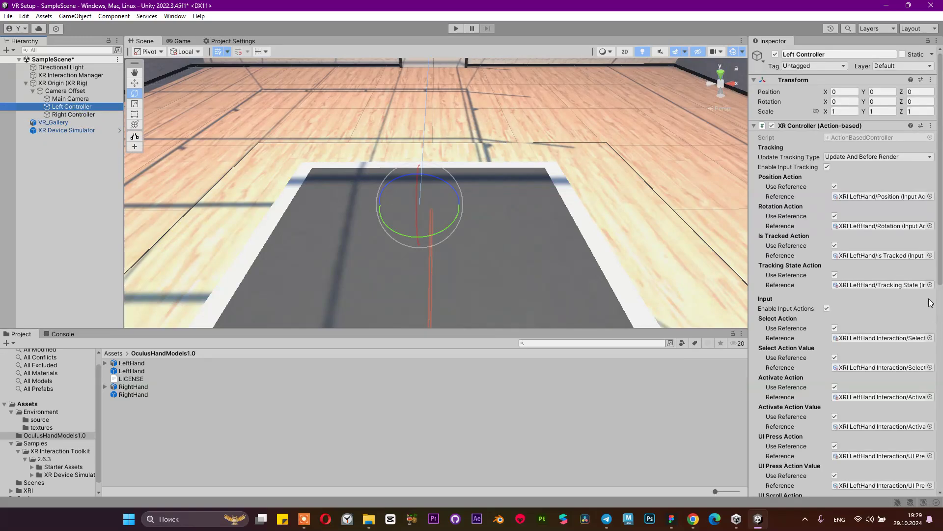
pyautogui.scroll(-10, 910, 283)
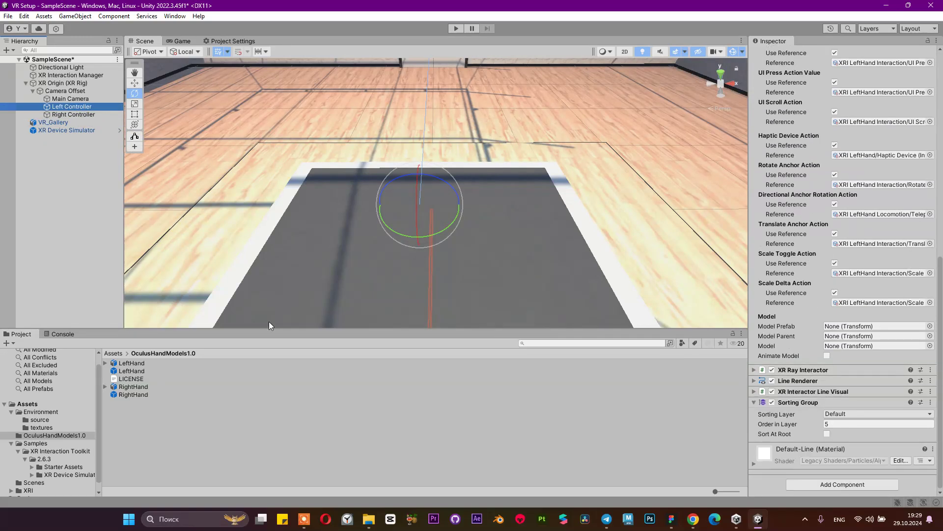
pyautogui.moveTo(146, 370); pyautogui.dragTo(842, 328)
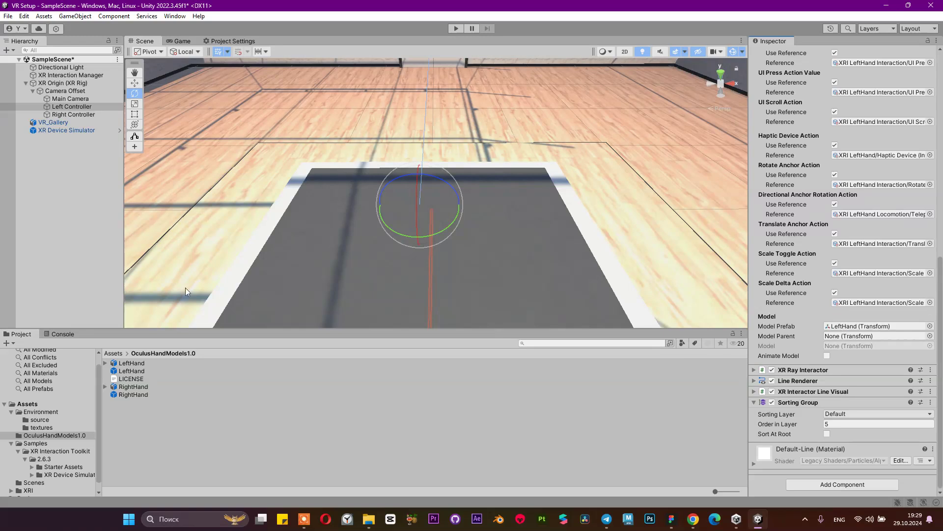
pyautogui.click(75, 114)
pyautogui.moveTo(128, 394); pyautogui.dragTo(831, 331)
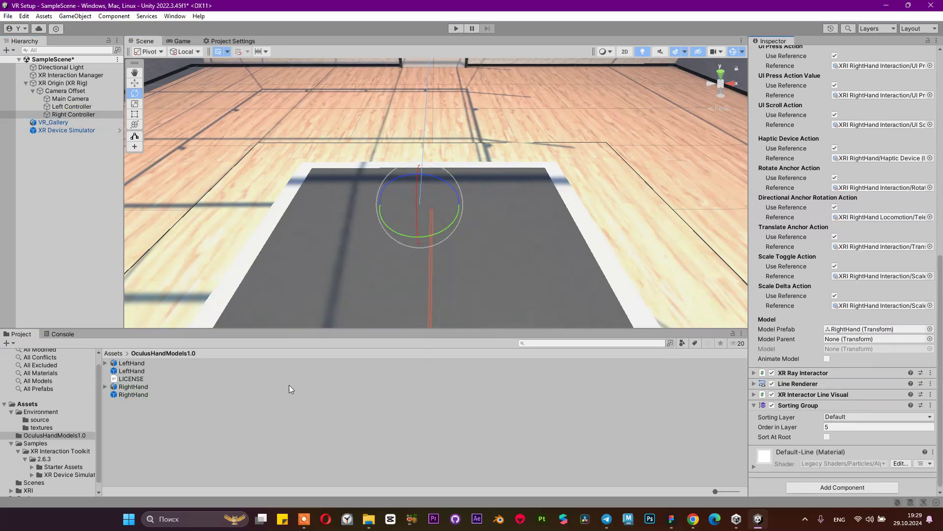
pyautogui.click(137, 394)
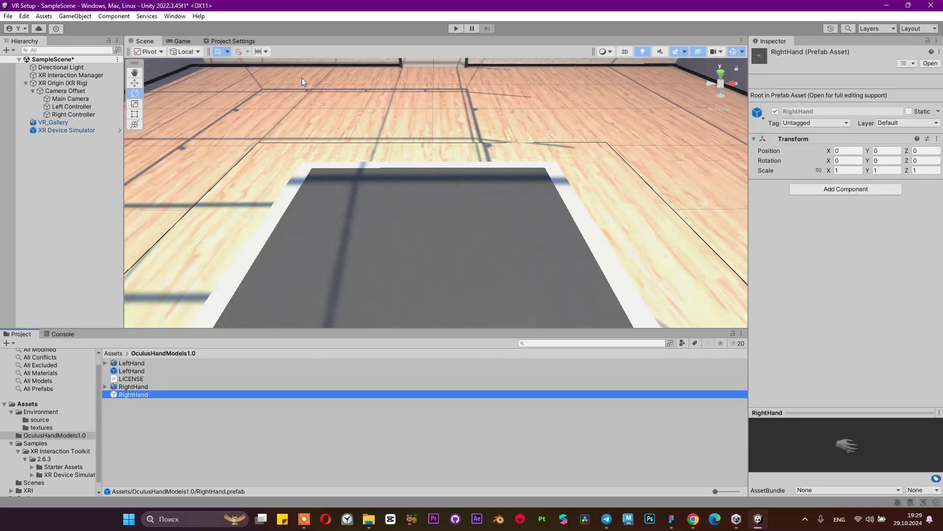
# Step: Run the scene and test turning the headset view and rotating the left hand with the XR Device Simulator
pyautogui.click(456, 28)
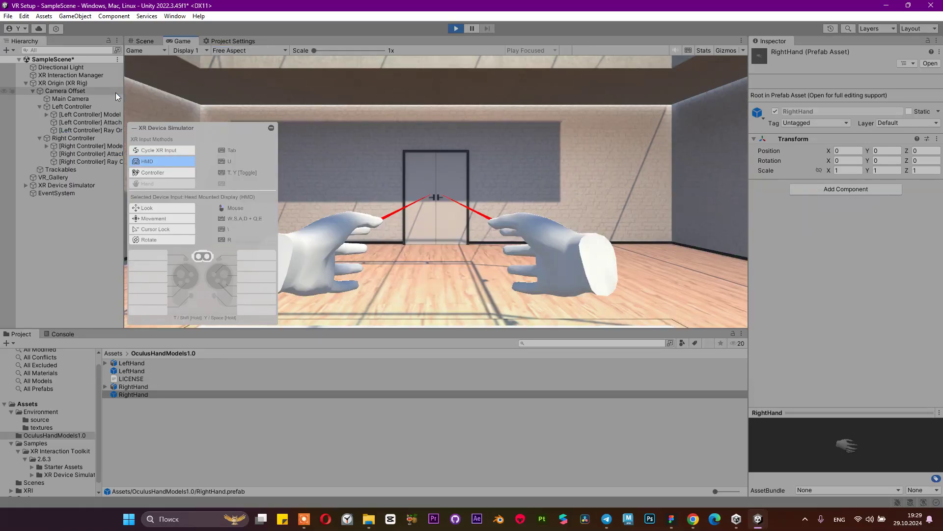
pyautogui.moveTo(602, 161); pyautogui.dragTo(467, 143, button='right')
pyautogui.press('Tab')
pyautogui.click(385, 195)
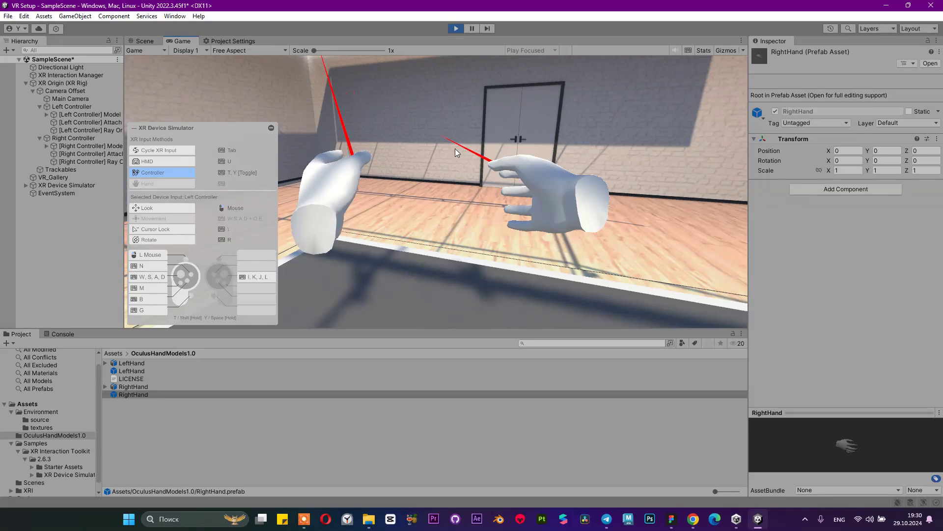
# Step: Switch the simulator to the right controller and test rotating the right hand in several directions
pyautogui.press('Tab')
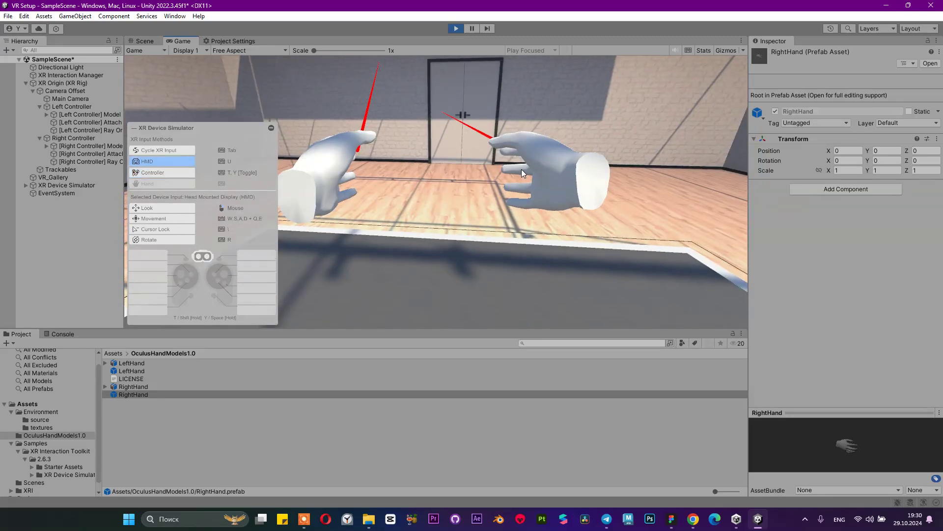
pyautogui.press('Tab')
pyautogui.moveTo(525, 170); pyautogui.dragTo(678, 212)
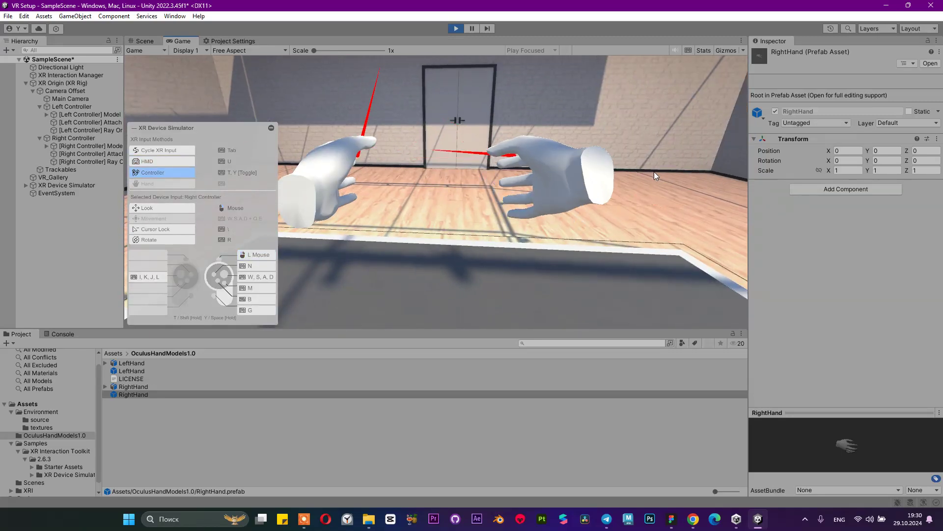
pyautogui.moveTo(594, 165); pyautogui.dragTo(688, 108)
pyautogui.moveTo(649, 66); pyautogui.dragTo(664, 224)
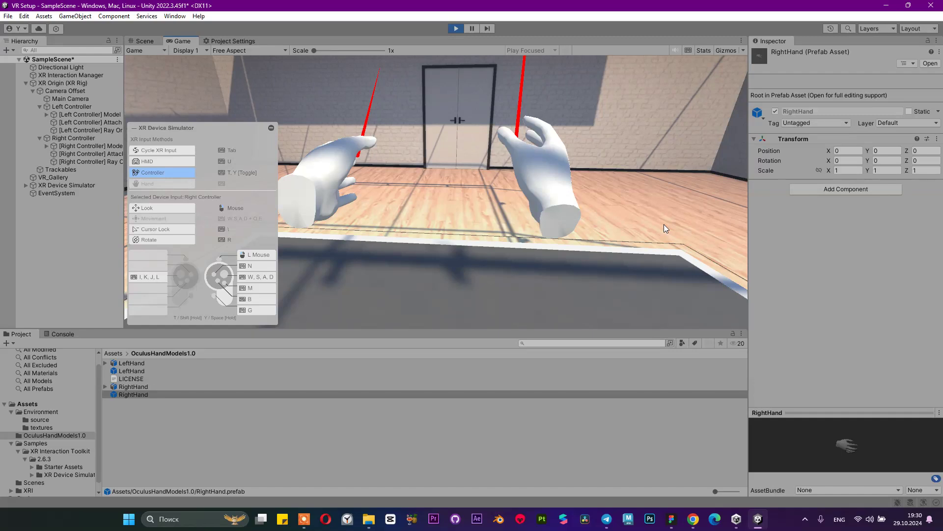
pyautogui.moveTo(664, 224); pyautogui.dragTo(546, 22)
# Step: Test switching the simulator between the headset and left controller, and stop the running scene
pyautogui.press('u')
pyautogui.press('t')
pyautogui.moveTo(546, 22); pyautogui.dragTo(461, 34, button='right')
pyautogui.press('t')
pyautogui.click(457, 29)
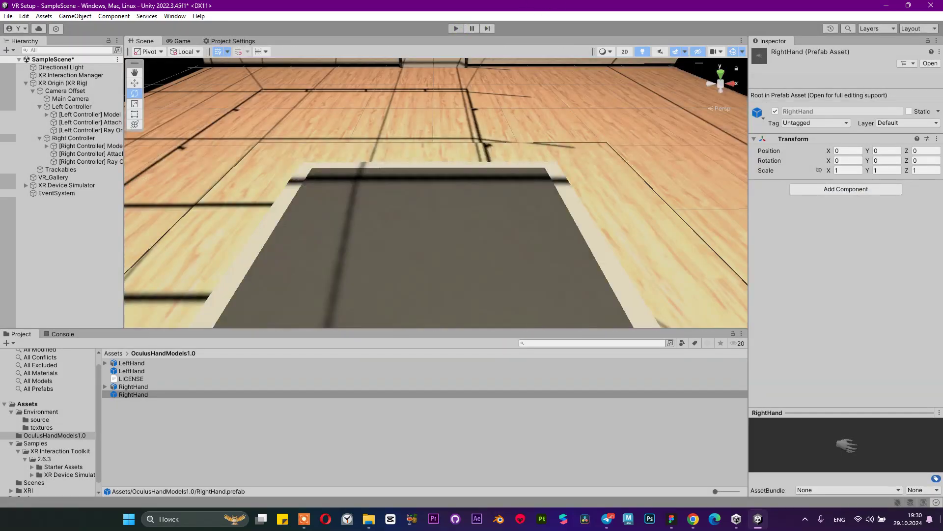
pyautogui.click(904, 522)
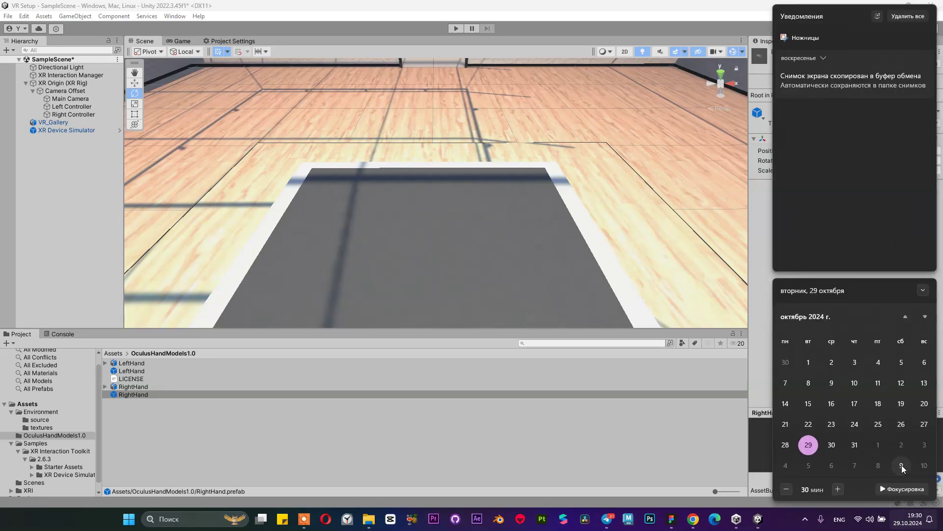
pyautogui.scroll(-1, 902, 463)
pyautogui.scroll(-2, 902, 461)
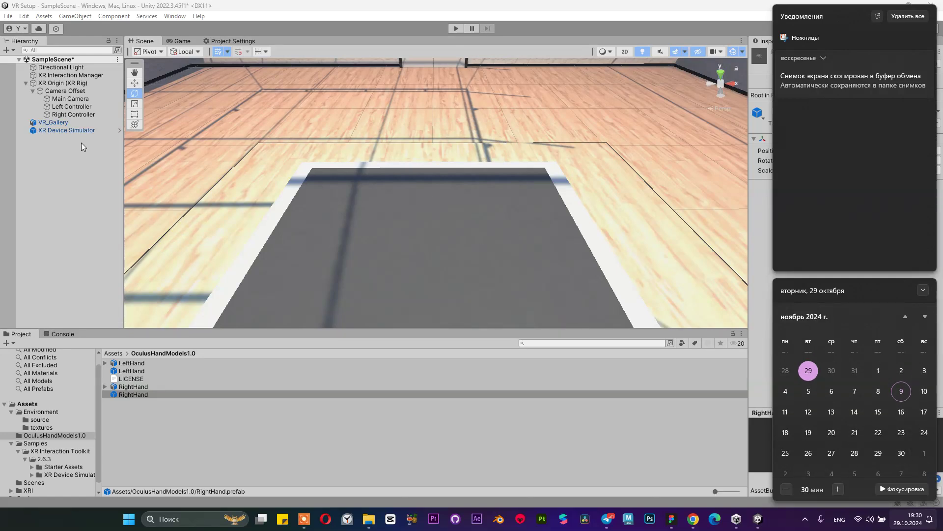
pyautogui.click(28, 186)
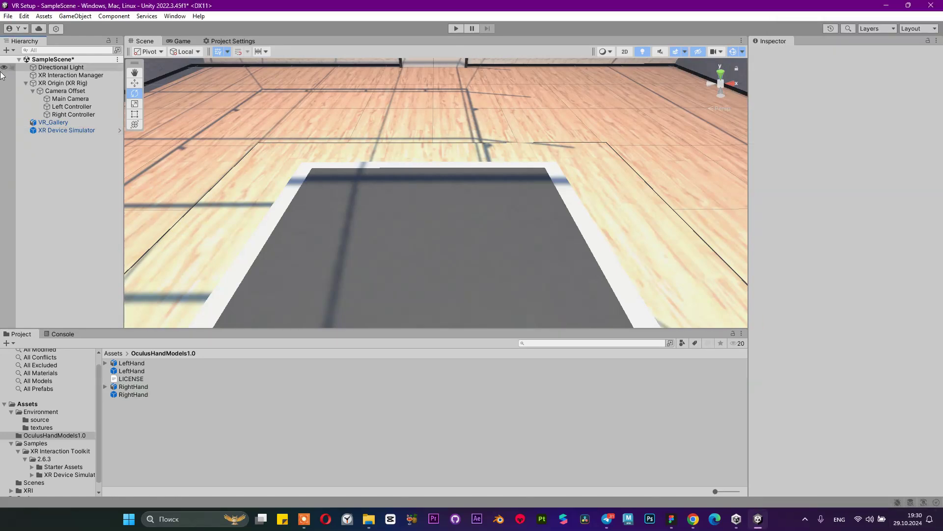
# Step: Review the settings of the XR Origin's controllers, the VR_Gallery model and the XR Device Simulator in the scene
pyautogui.click(55, 83)
pyautogui.click(80, 100)
pyautogui.click(78, 107)
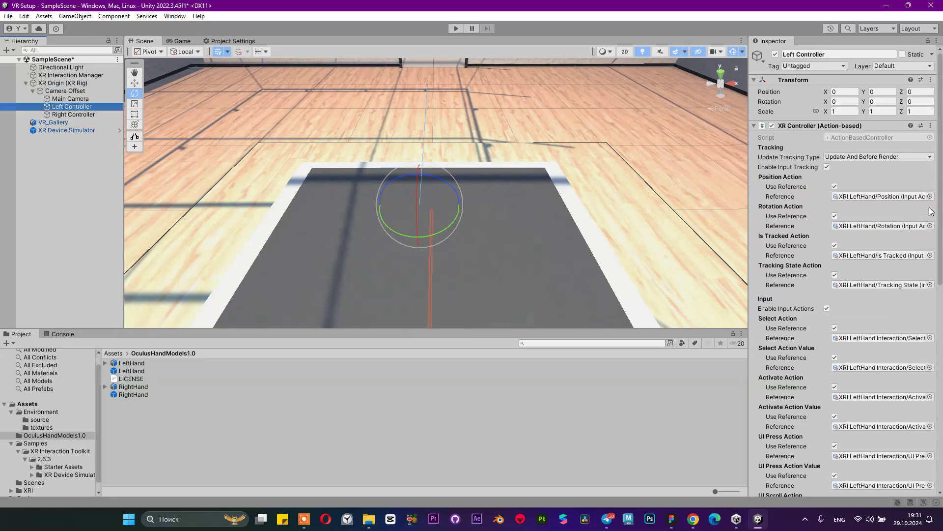
pyautogui.click(61, 114)
pyautogui.click(54, 122)
pyautogui.press('f')
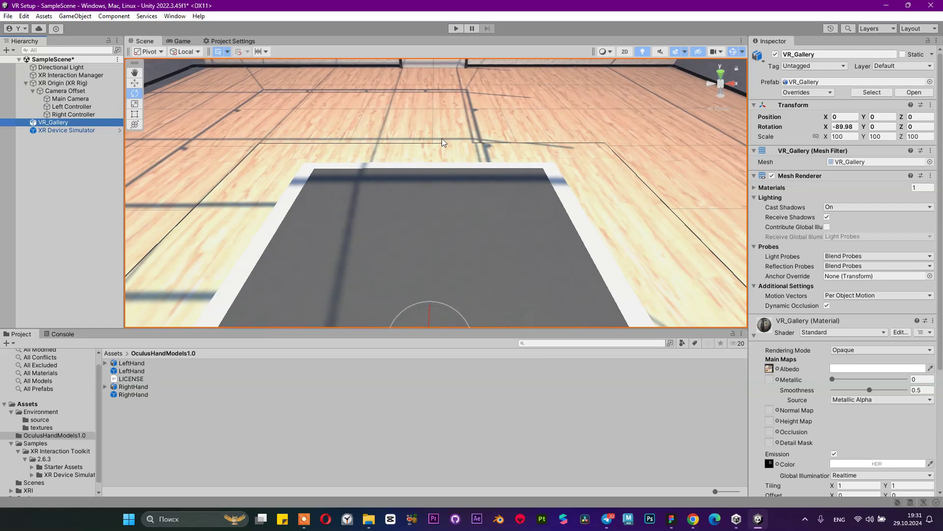
pyautogui.moveTo(439, 132); pyautogui.dragTo(327, 169, button='right')
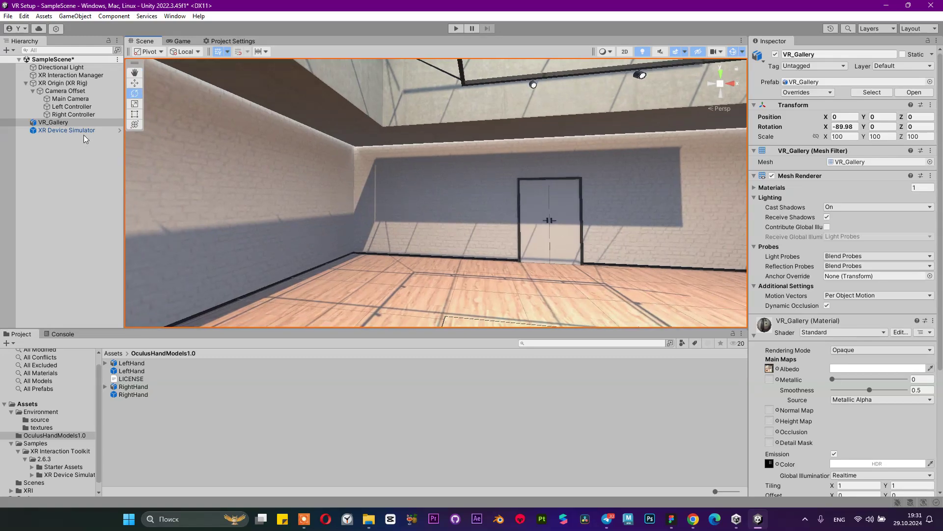
pyautogui.click(74, 131)
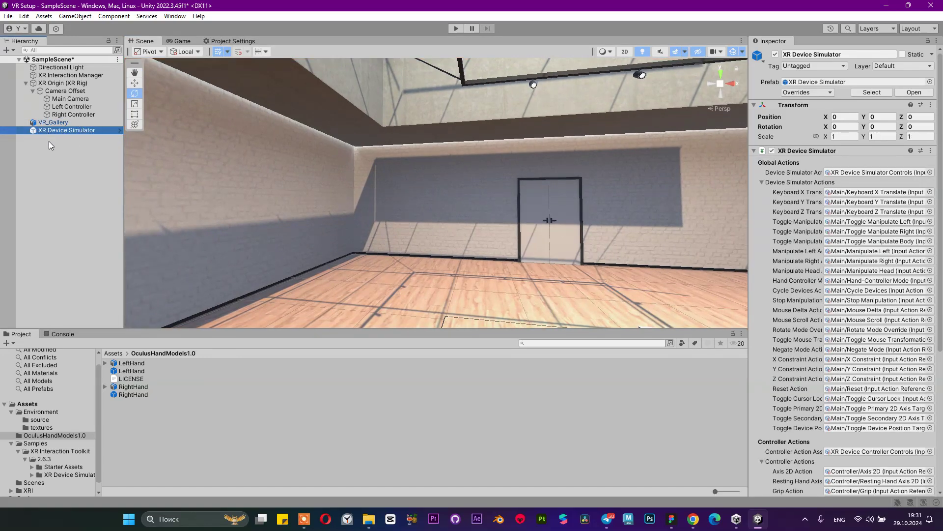
pyautogui.scroll(-5, 874, 235)
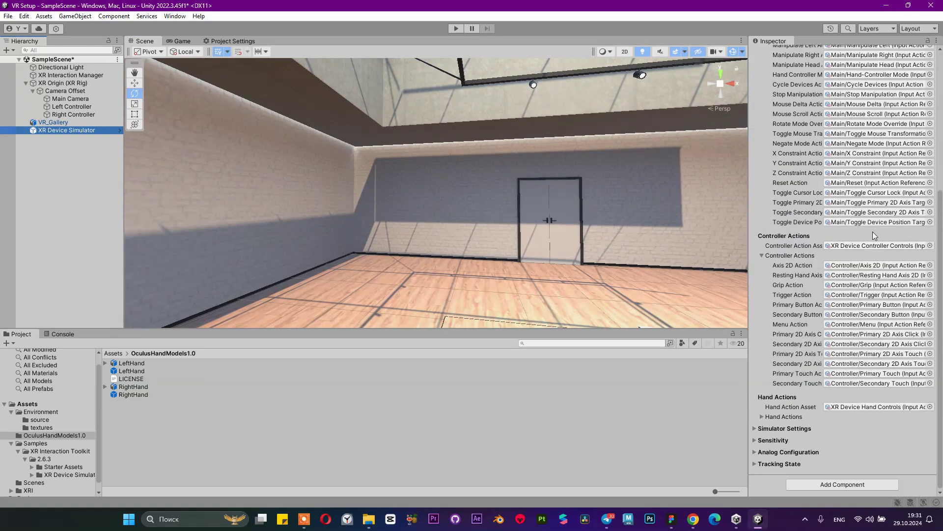
pyautogui.scroll(2, 385, 219)
# Step: Run the scene, test looking around the gallery up to the ceiling with the simulated headset, and stop it
pyautogui.click(460, 31)
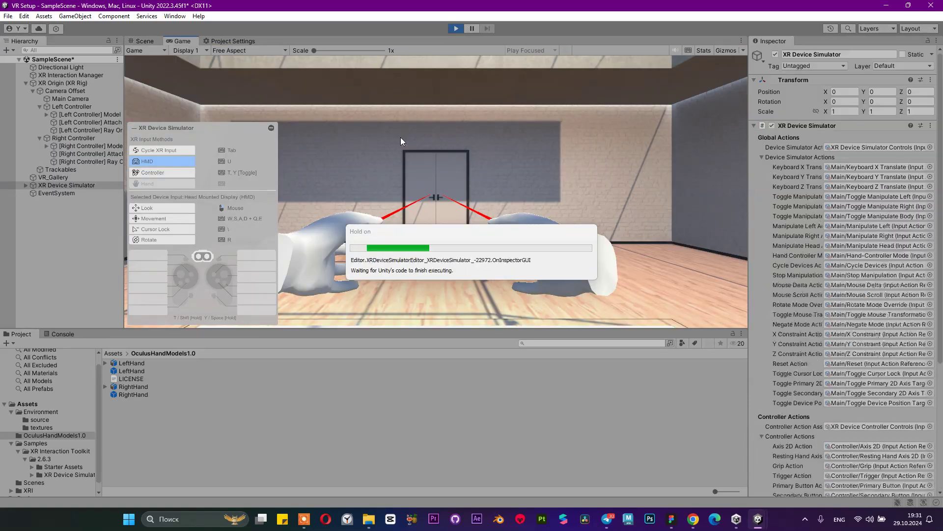
pyautogui.moveTo(399, 137); pyautogui.dragTo(458, 27, button='right')
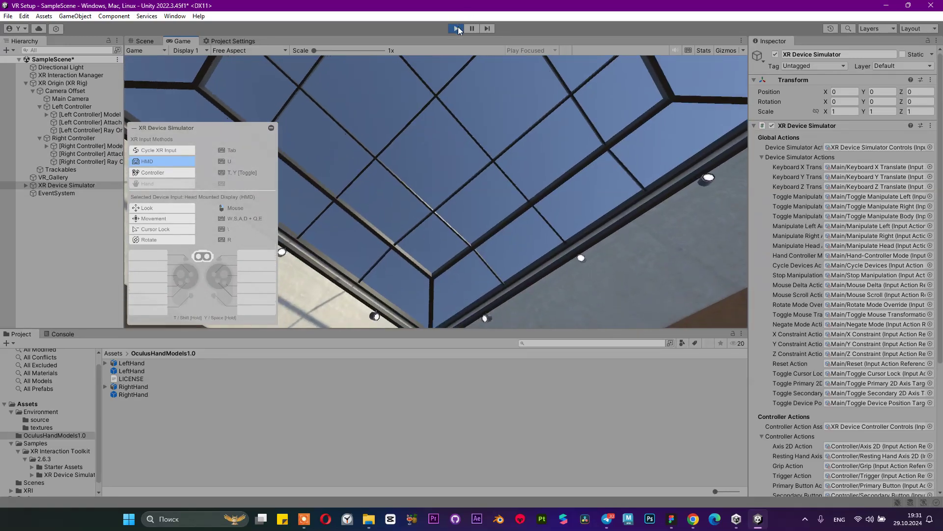
pyautogui.click(456, 28)
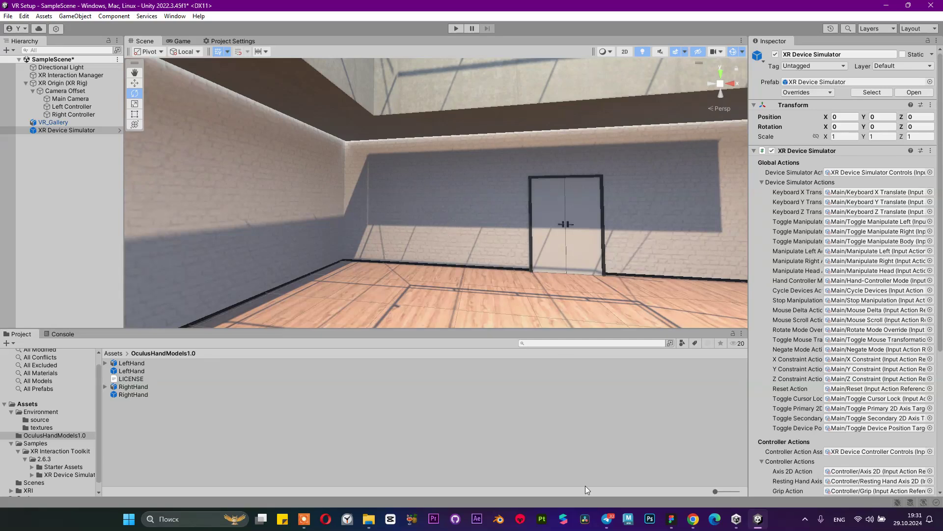
# Step: Switch to Chrome, examine the AR Foundation, VR Setup and VR Interactions columns of the AR/VR 2024 spreadsheet, and minimize the browser
pyautogui.click(693, 519)
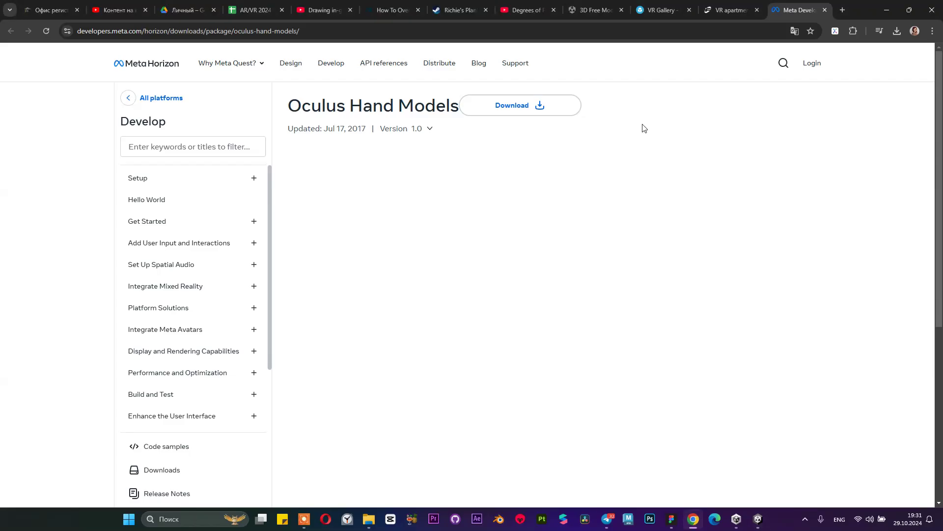
pyautogui.click(253, 10)
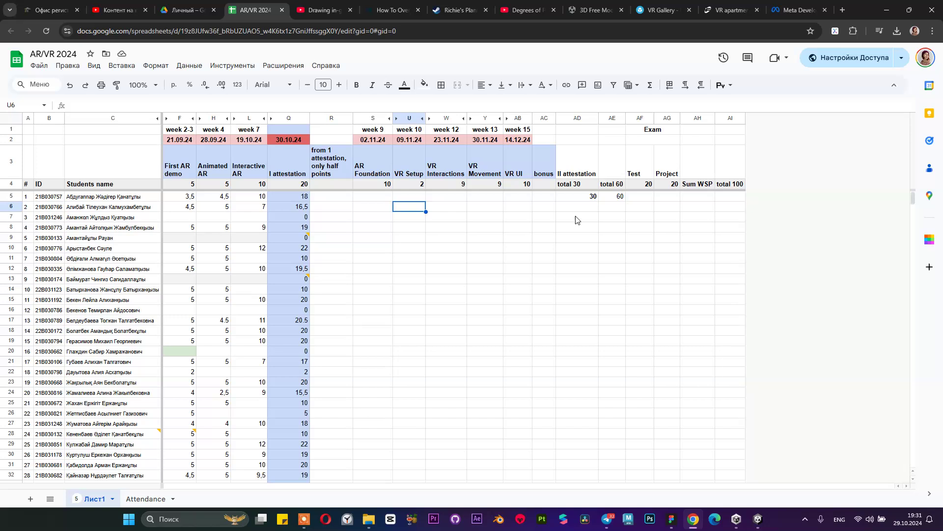
pyautogui.click(445, 199)
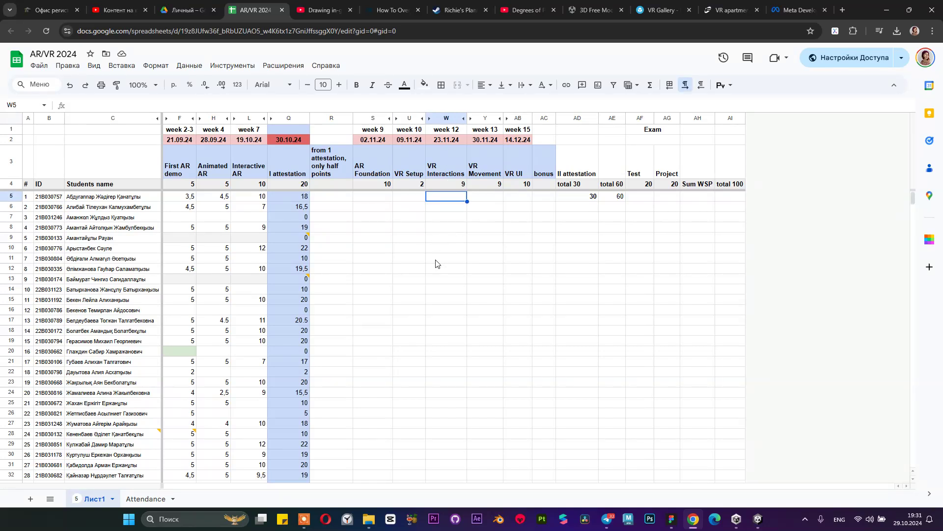
pyautogui.click(409, 185)
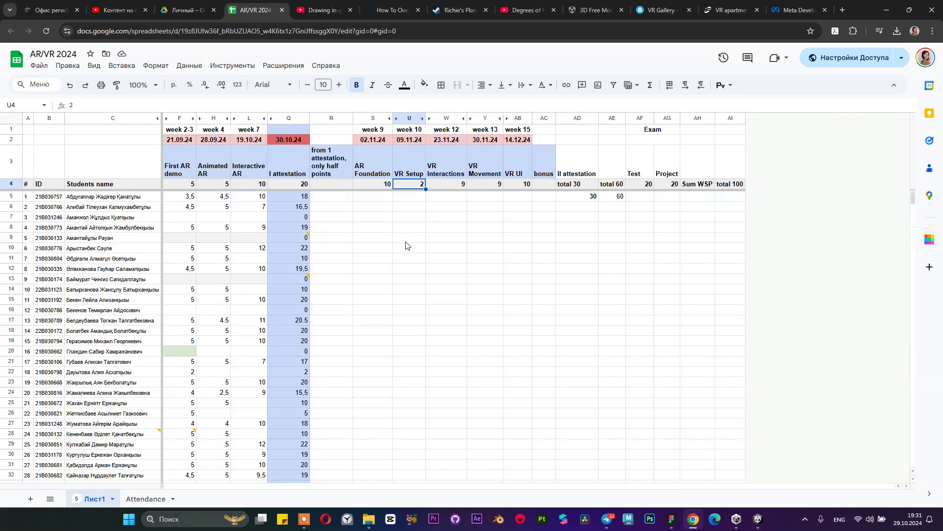
pyautogui.click(458, 199)
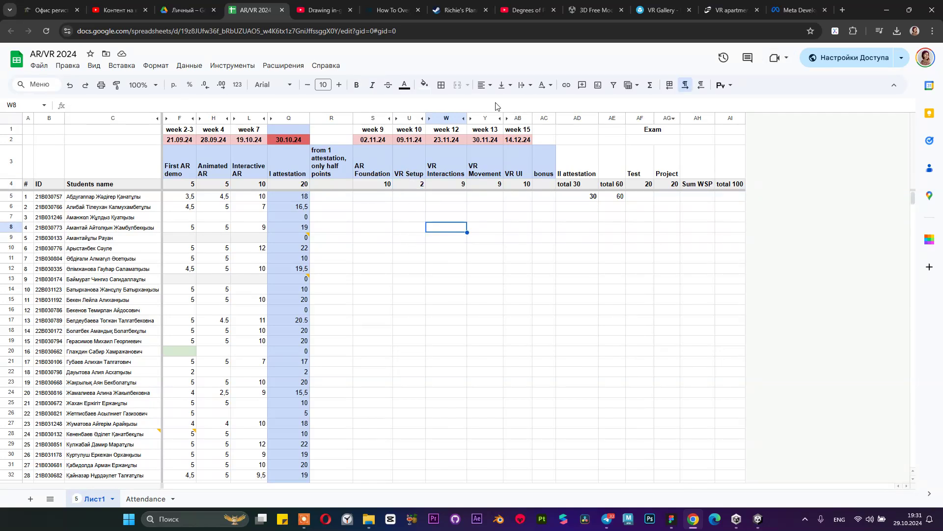
pyautogui.click(376, 228)
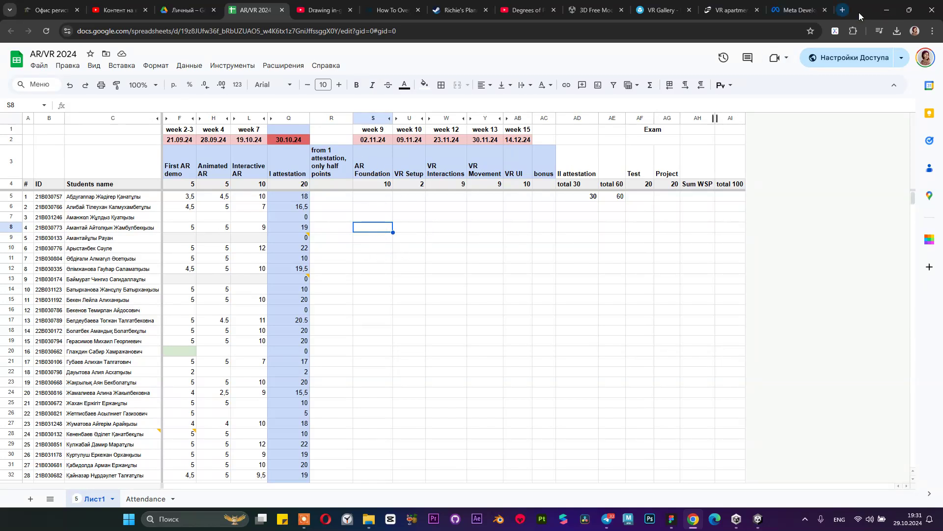
pyautogui.click(887, 10)
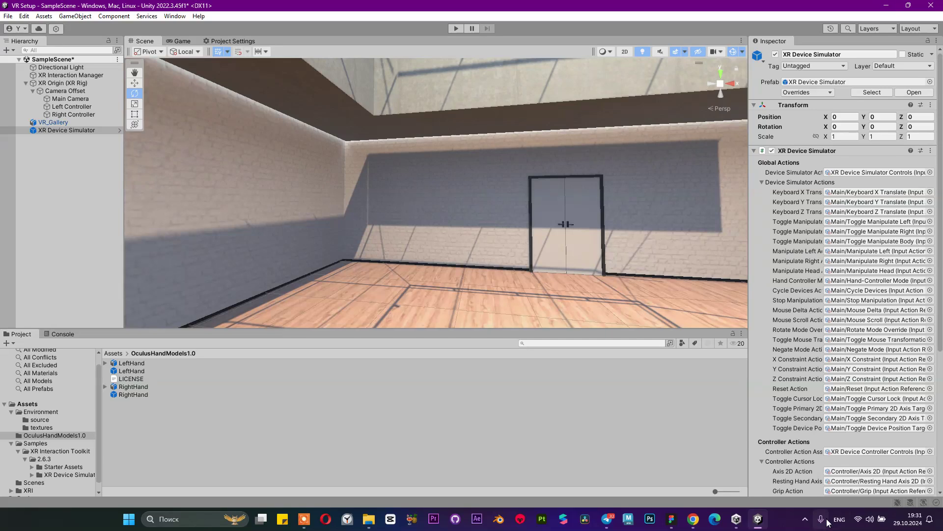
pyautogui.click(805, 519)
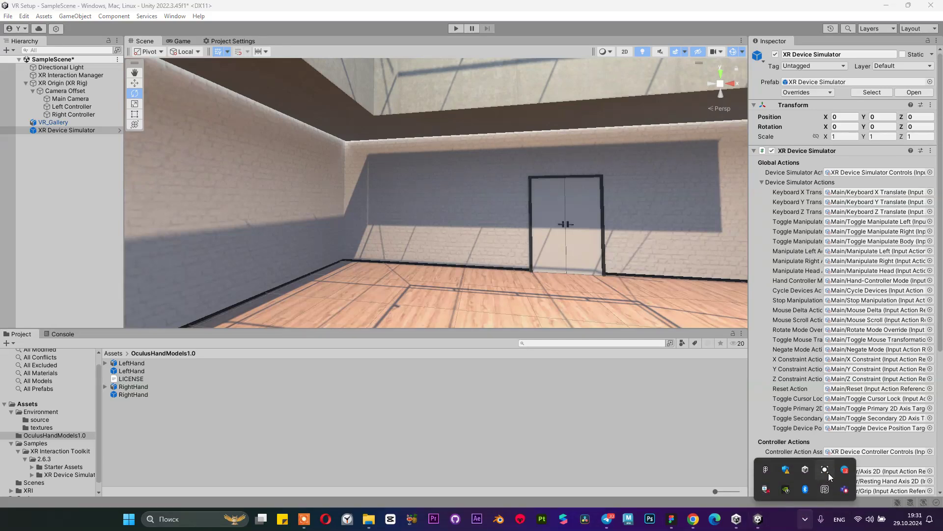
pyautogui.click(564, 223)
pyautogui.moveTo(488, 233); pyautogui.dragTo(378, 220)
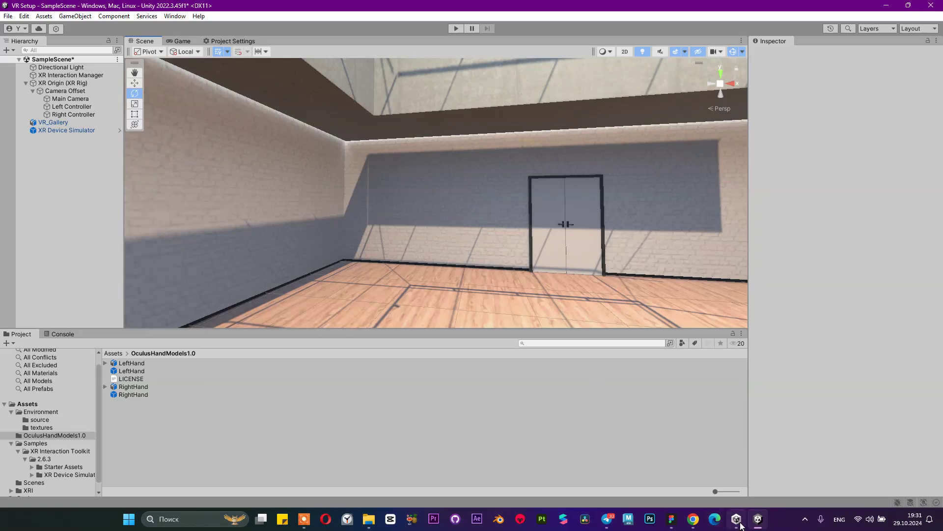
# Step: Switch to Figma and review the AR/VR - Week 9 slides from the Lecture 9 title through Immersive Experience to Types of VR
pyautogui.click(671, 519)
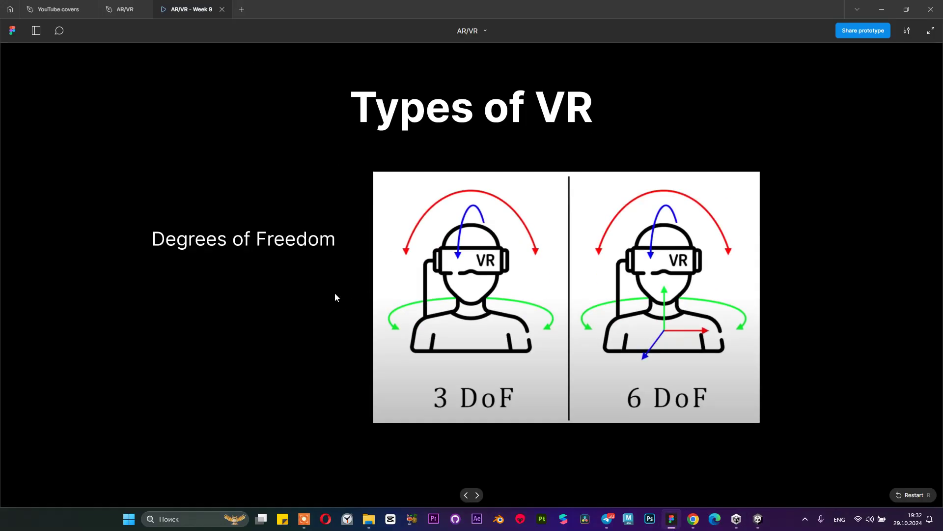
pyautogui.press('Left')
pyautogui.press('Left')
pyautogui.press('Right')
pyautogui.press('Left')
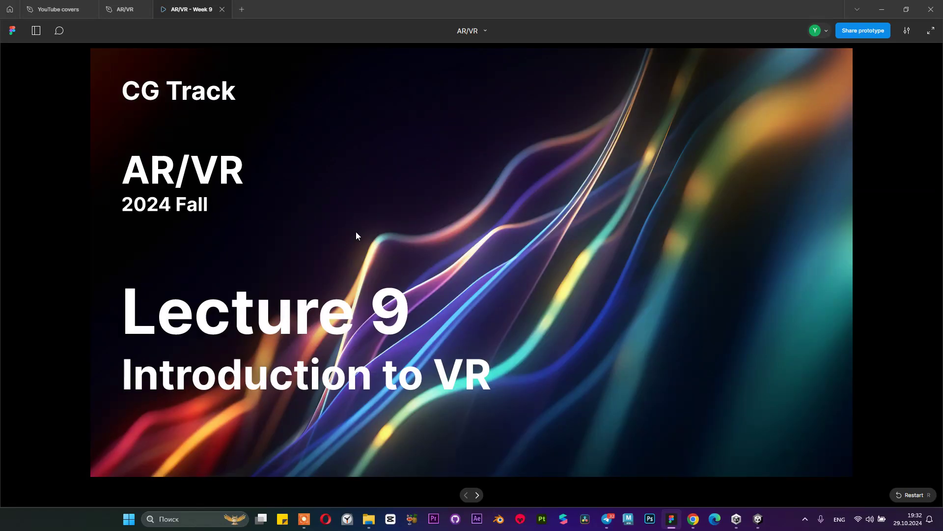
pyautogui.press('Right')
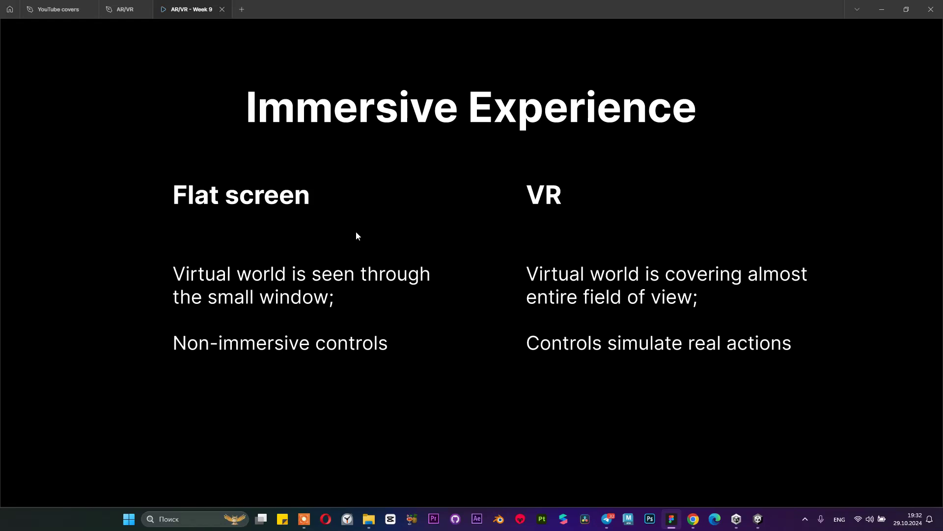
pyautogui.press('Right')
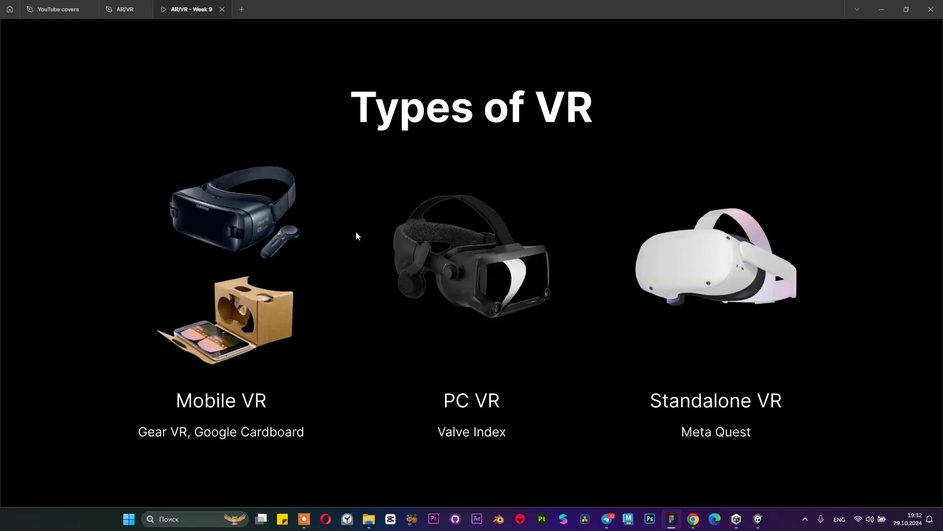